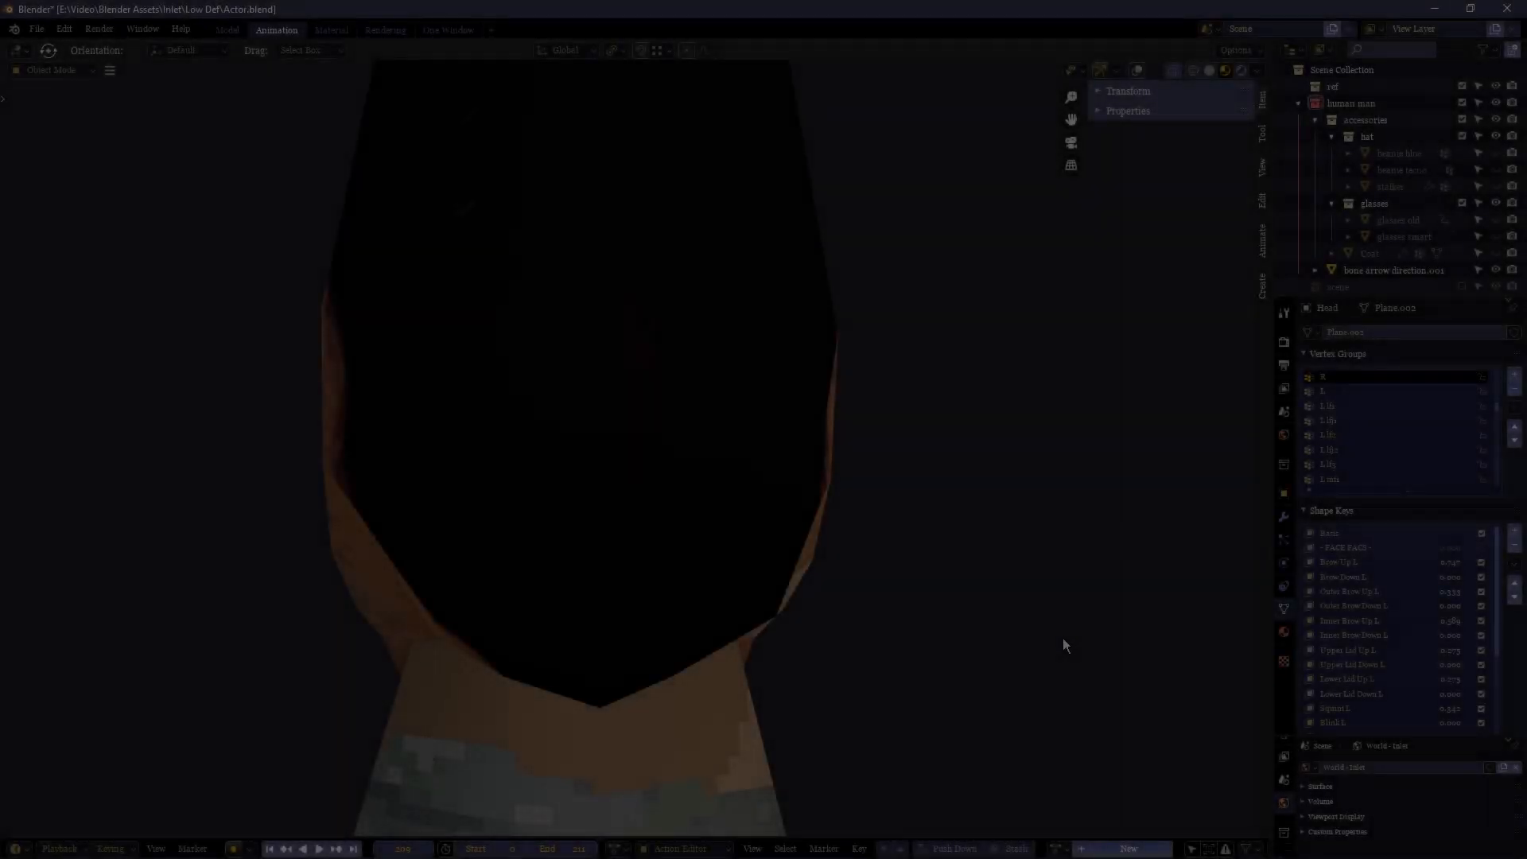
Orbit the viewport round so the textured head faces front
{"action": "mouse_move", "coordinate": [1063, 638]}
{"action": "middle_mouse_down"}
{"action": "mouse_move", "coordinate": [835, 605]}
{"action": "mouse_move", "coordinate": [699, 618]}
{"action": "middle_mouse_up"}
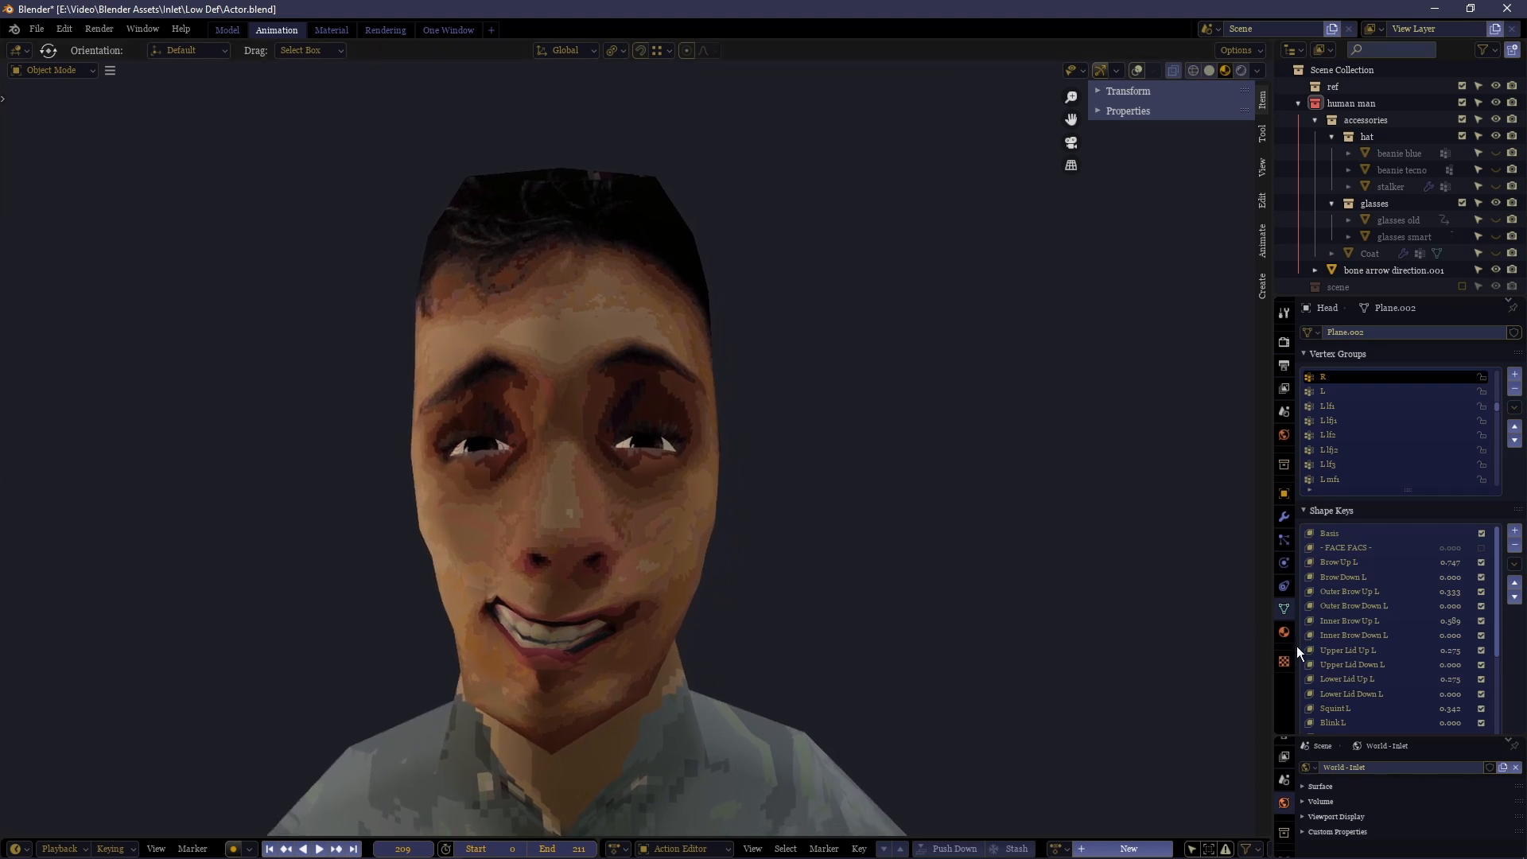
{"action": "scroll", "coordinate": [1299, 568], "scroll_direction": "down", "scroll_amount": 2}
{"action": "scroll", "coordinate": [1300, 569], "scroll_direction": "down", "scroll_amount": 1}
Show bone overlays, enter Pose Mode on the face rig armature, nudge the left brow and reset all bones to rest pose
{"action": "key", "text": "shift+alt+z"}
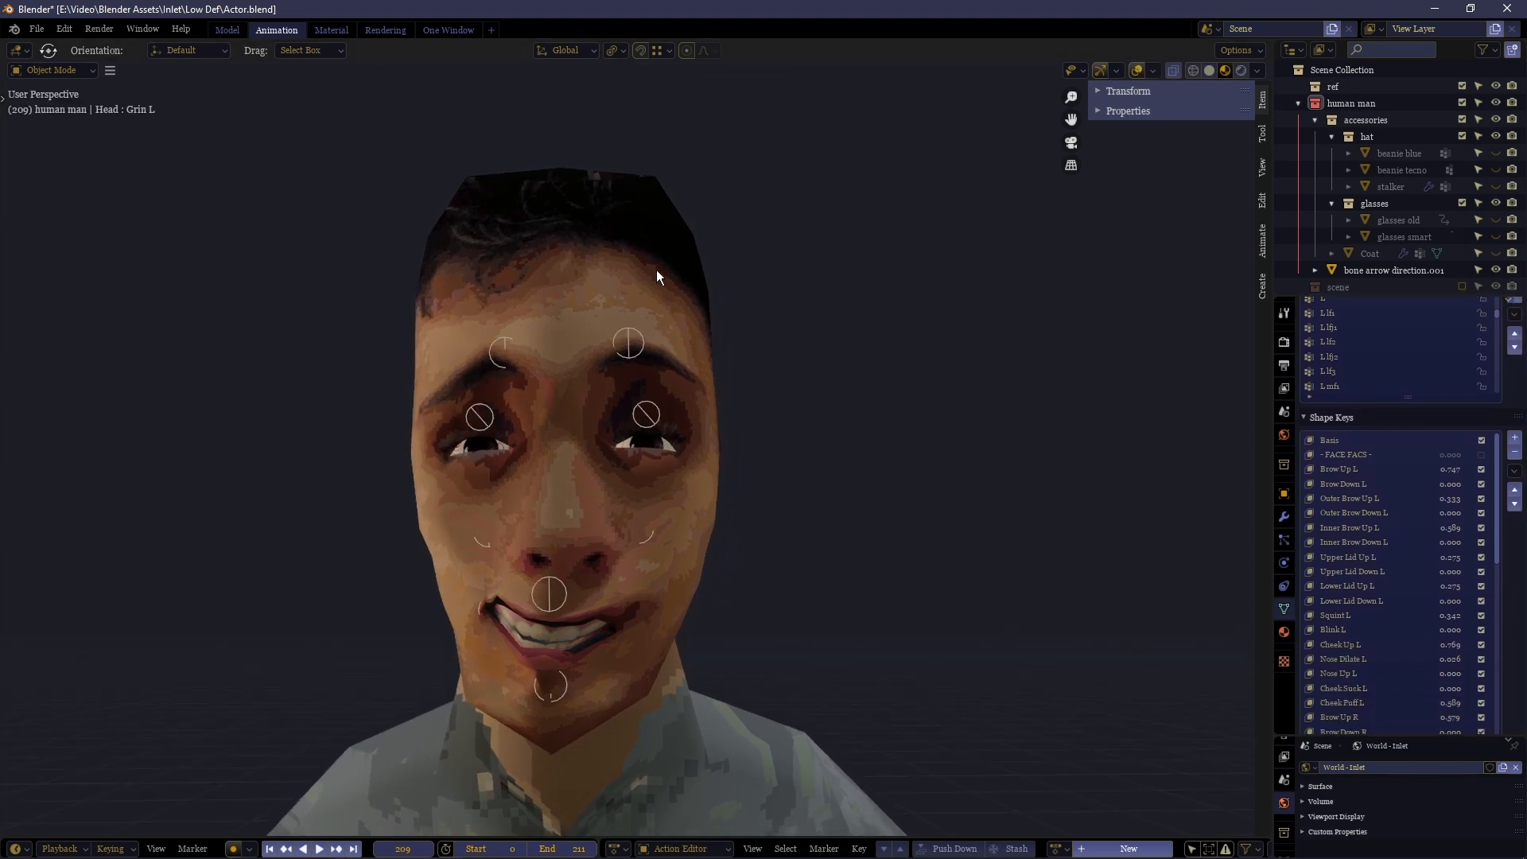
{"action": "left_click_drag", "start_coordinate": [657, 277], "coordinate": [391, 745]}
{"action": "left_click", "coordinate": [631, 340]}
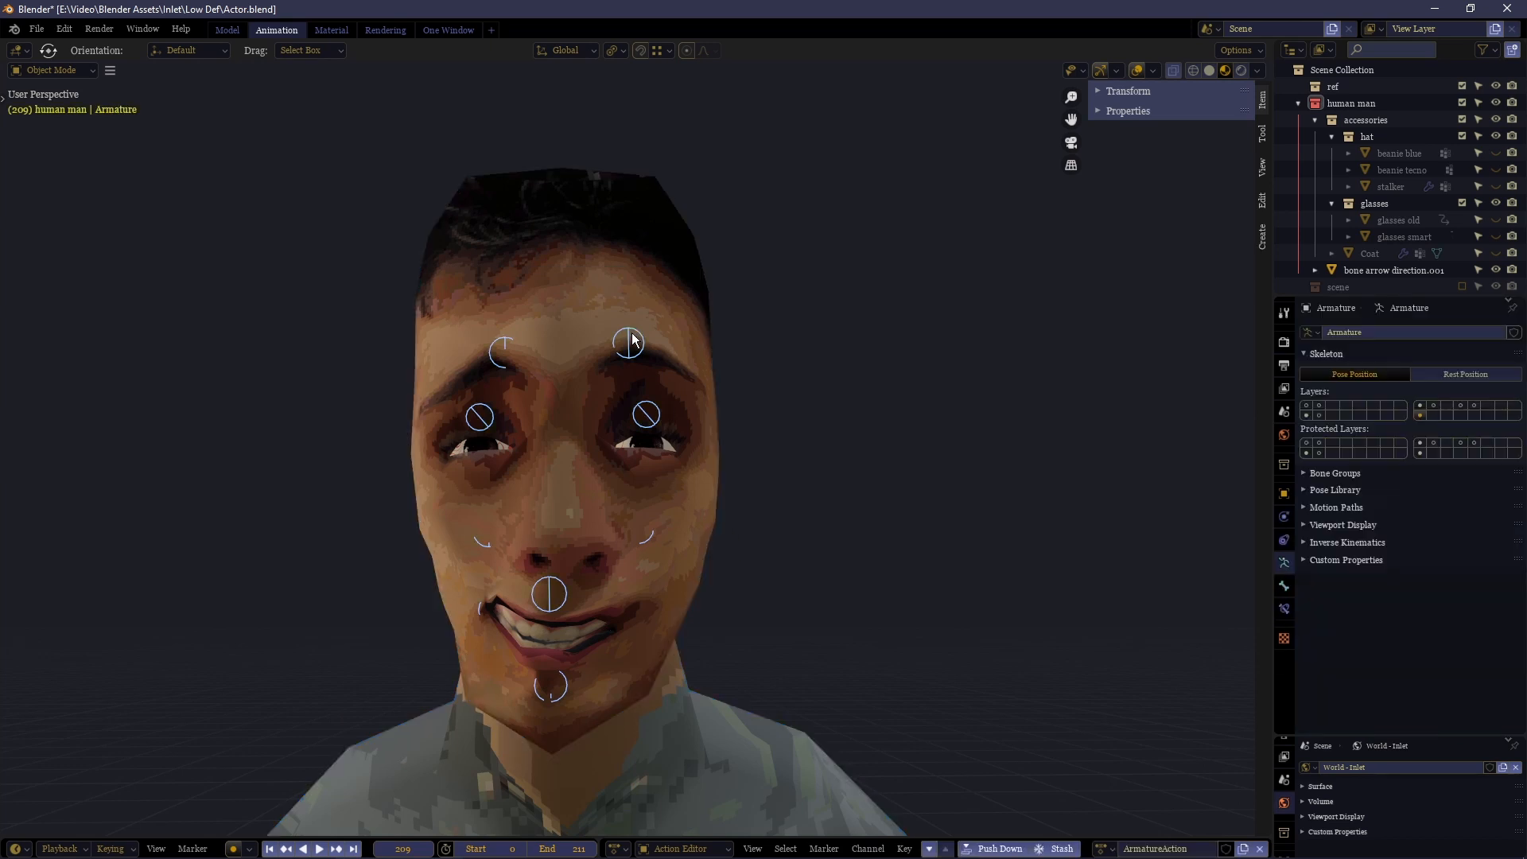
{"action": "key", "text": "ctrl+Tab"}
{"action": "key", "text": "g"}
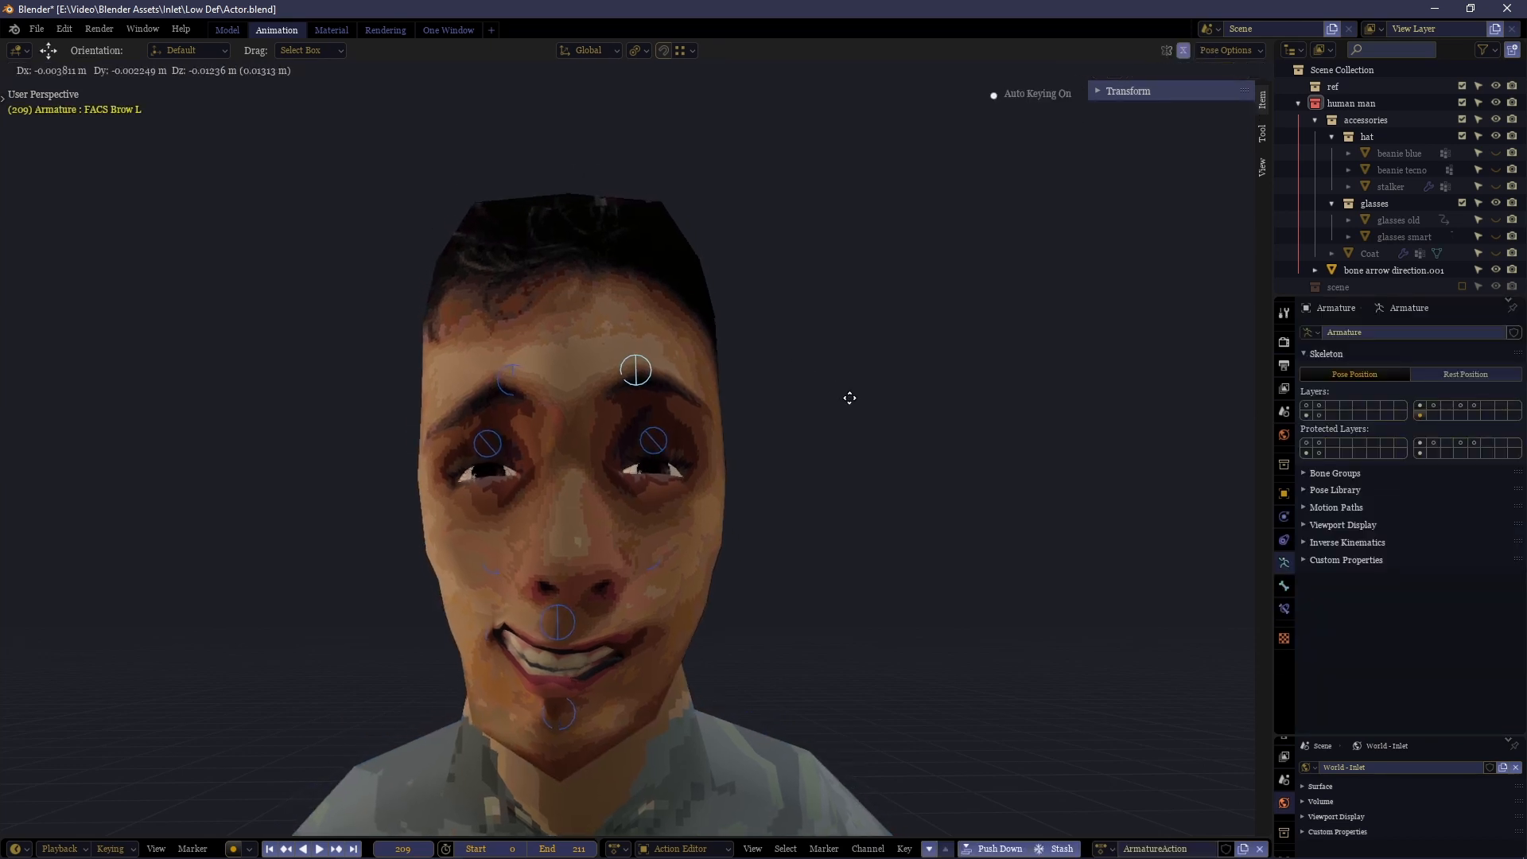
{"action": "left_click", "coordinate": [850, 397]}
{"action": "left_click_drag", "start_coordinate": [834, 265], "coordinate": [315, 739]}
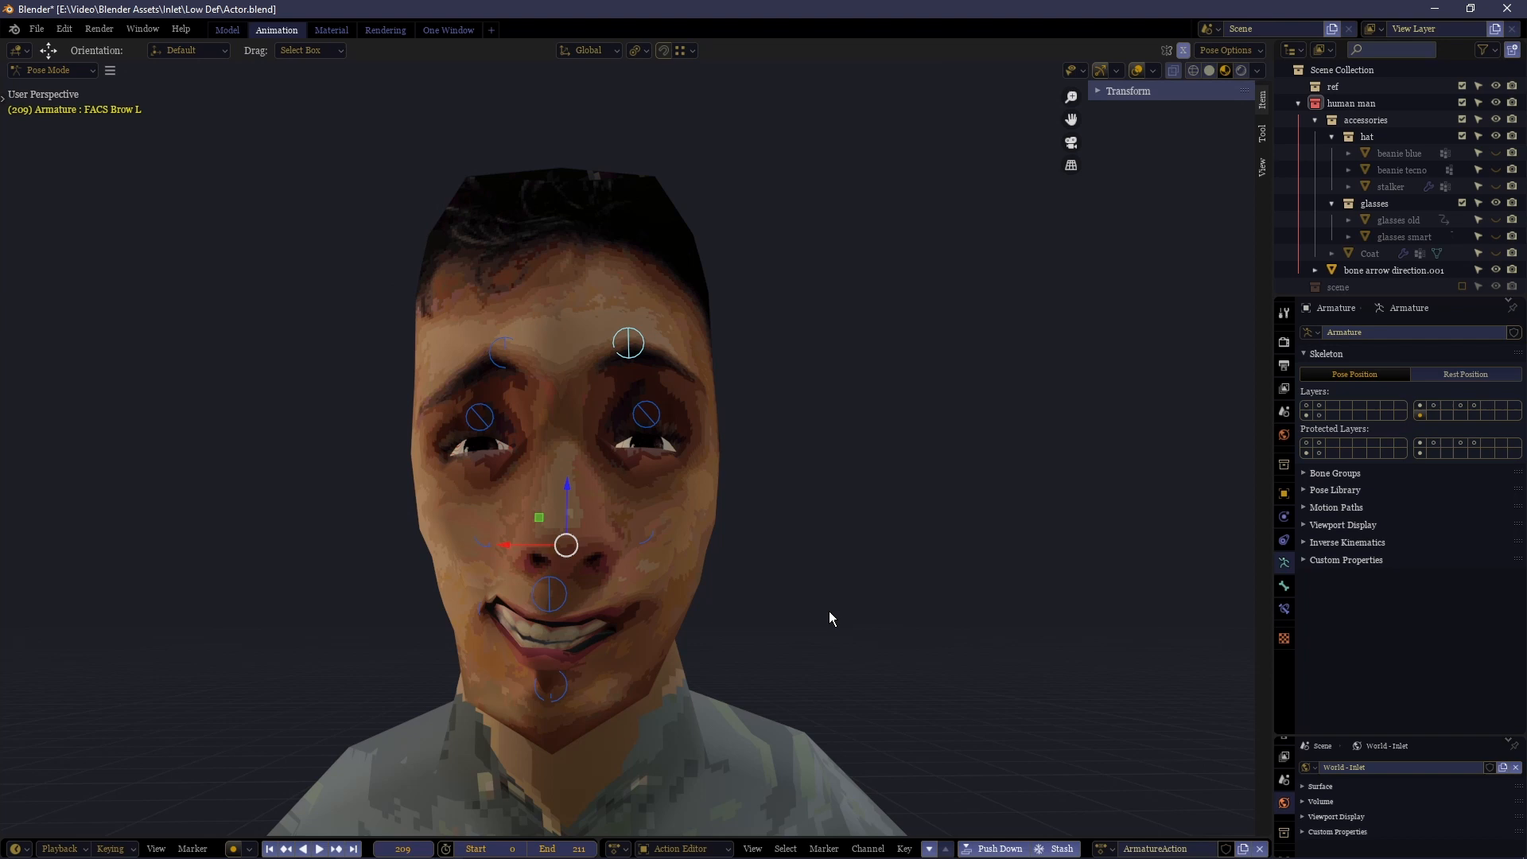
{"action": "key", "text": "alt+g"}
{"action": "right_click", "coordinate": [820, 622]}
{"action": "left_click", "coordinate": [829, 594]}
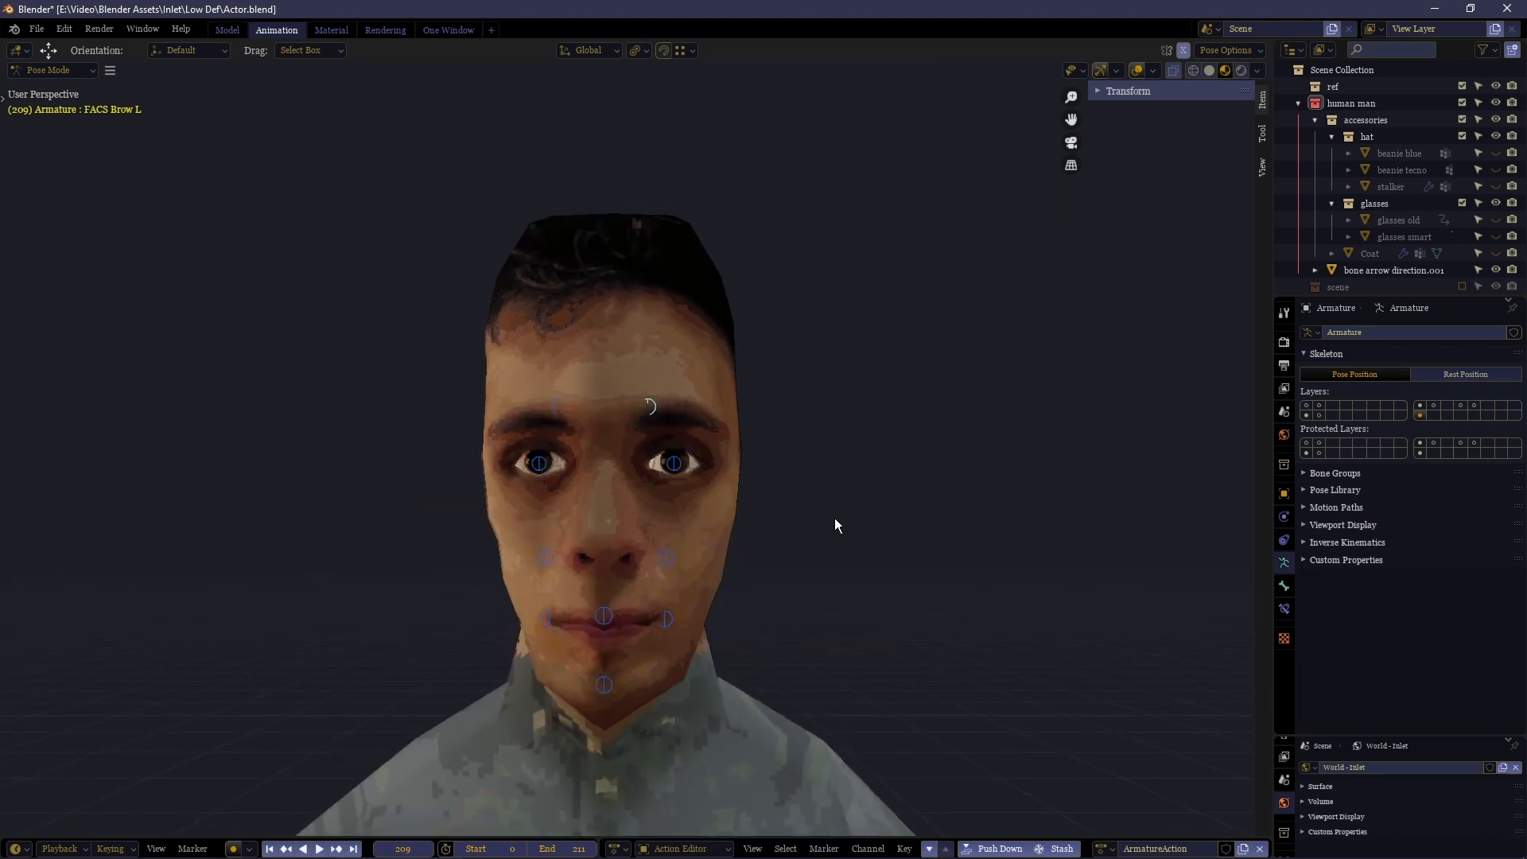
Try vertical chin and left lip-corner moves on the zoomed face, cancelling both
{"action": "middle_click_drag", "start_coordinate": [803, 555], "coordinate": [636, 452]}
{"action": "scroll", "coordinate": [636, 452], "scroll_direction": "up", "scroll_amount": 3}
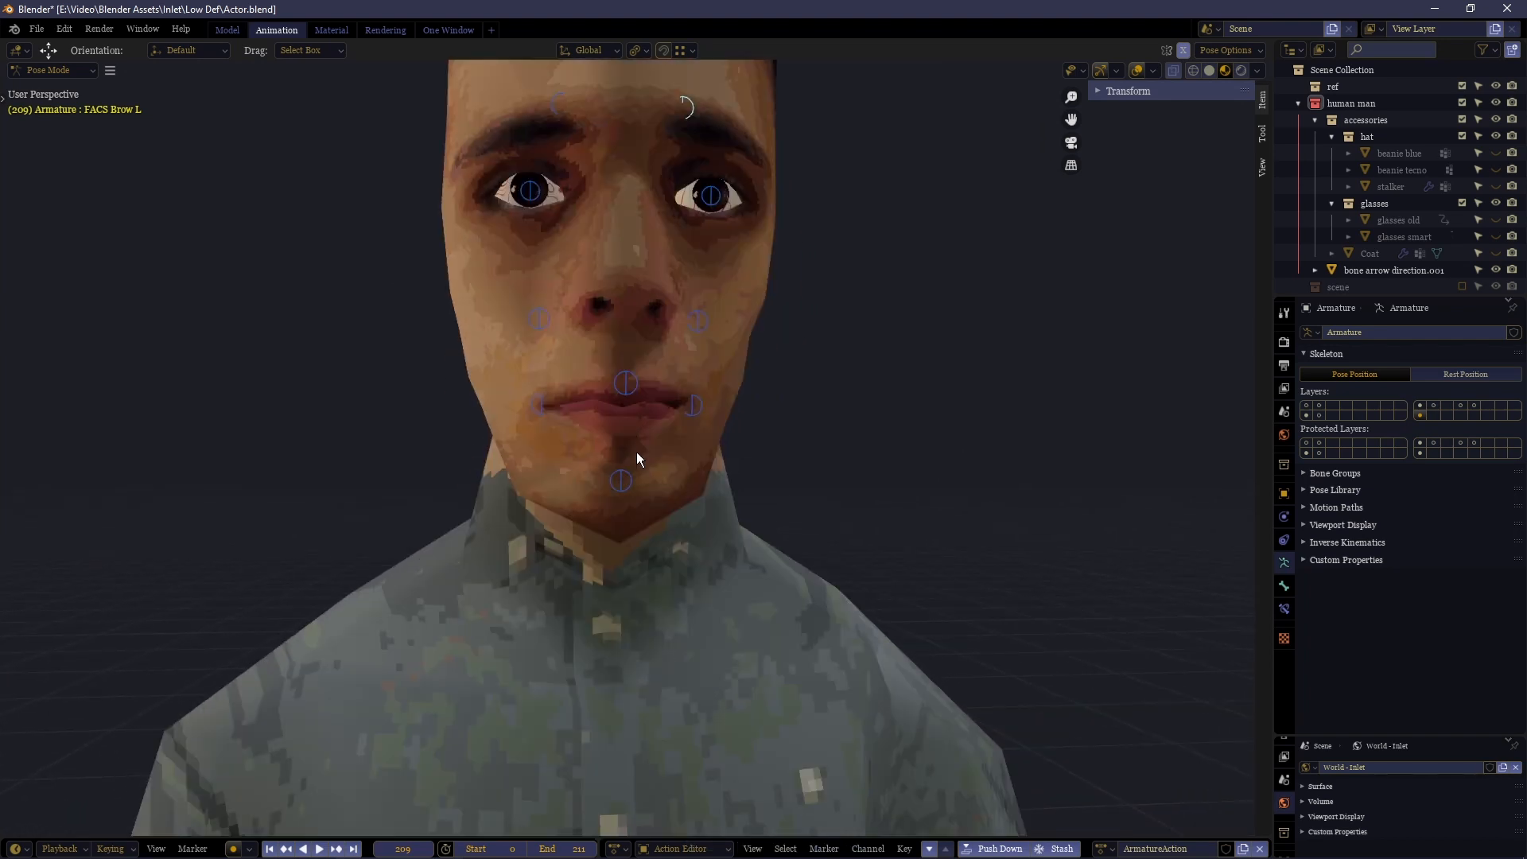
{"action": "left_click", "coordinate": [636, 455]}
{"action": "key", "text": "g"}
{"action": "key", "text": "z"}
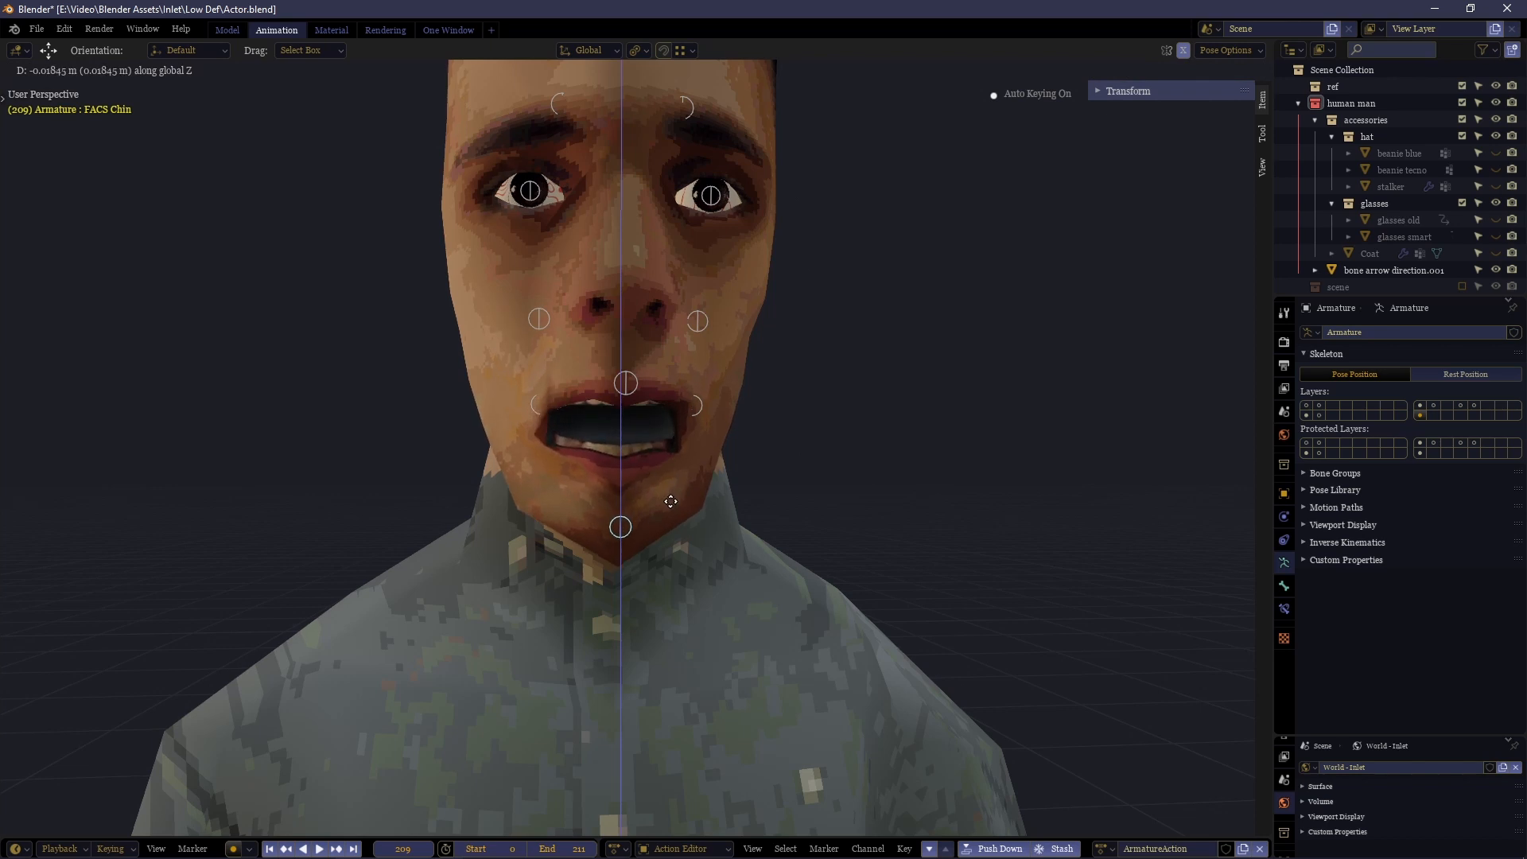
{"action": "key", "text": "Escape"}
{"action": "left_click", "coordinate": [697, 407]}
{"action": "key", "text": "g"}
{"action": "key", "text": "Escape"}
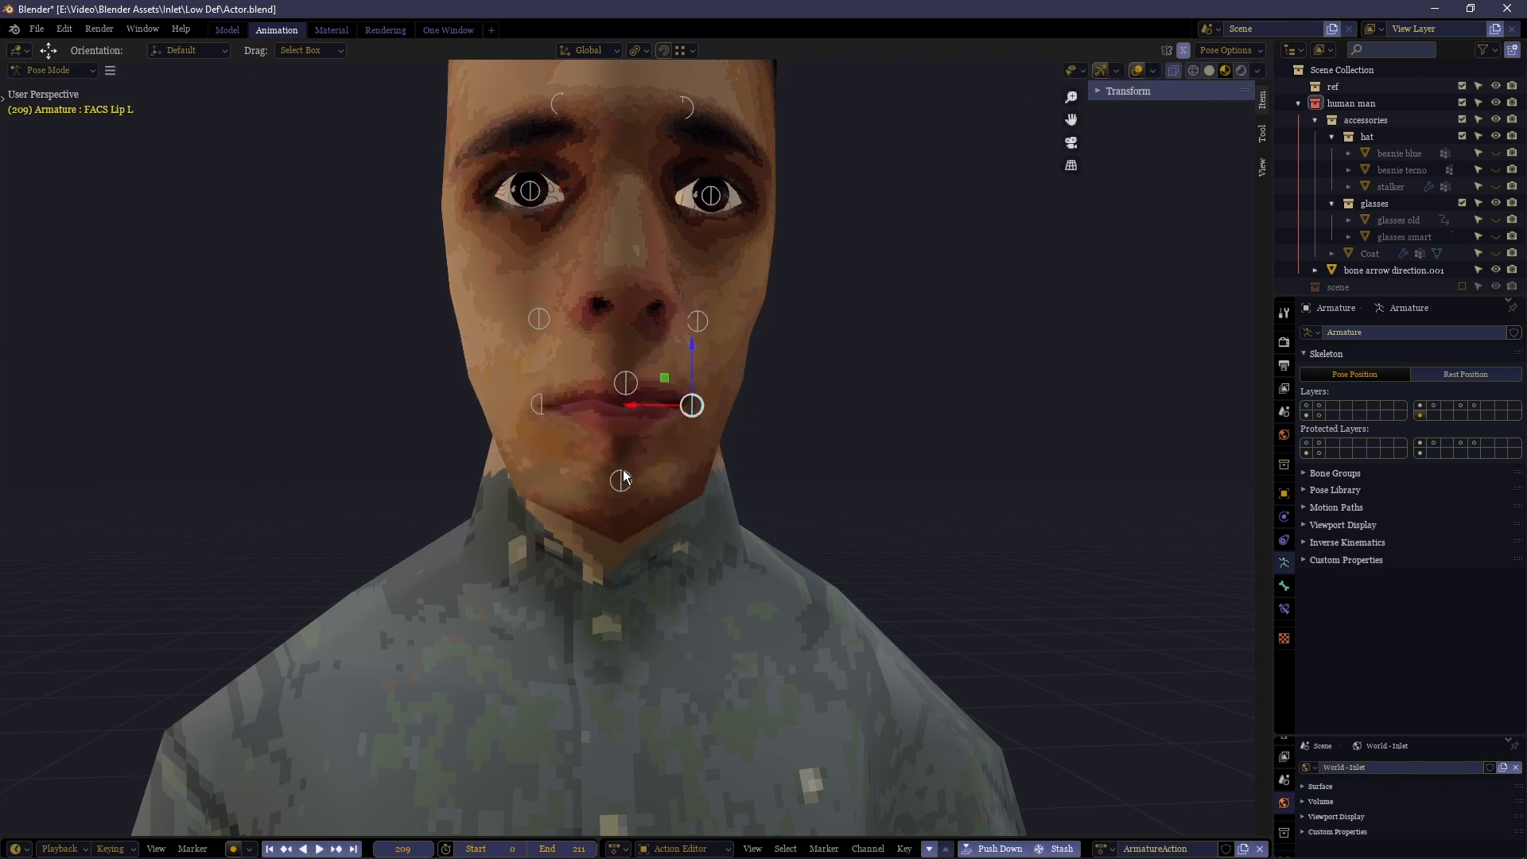
Lower the chin to open the mouth and shift the middle lip control
{"action": "left_click", "coordinate": [621, 481]}
{"action": "key", "text": "g"}
{"action": "left_click", "coordinate": [618, 525]}
{"action": "left_click", "coordinate": [626, 383]}
{"action": "key", "text": "s"}
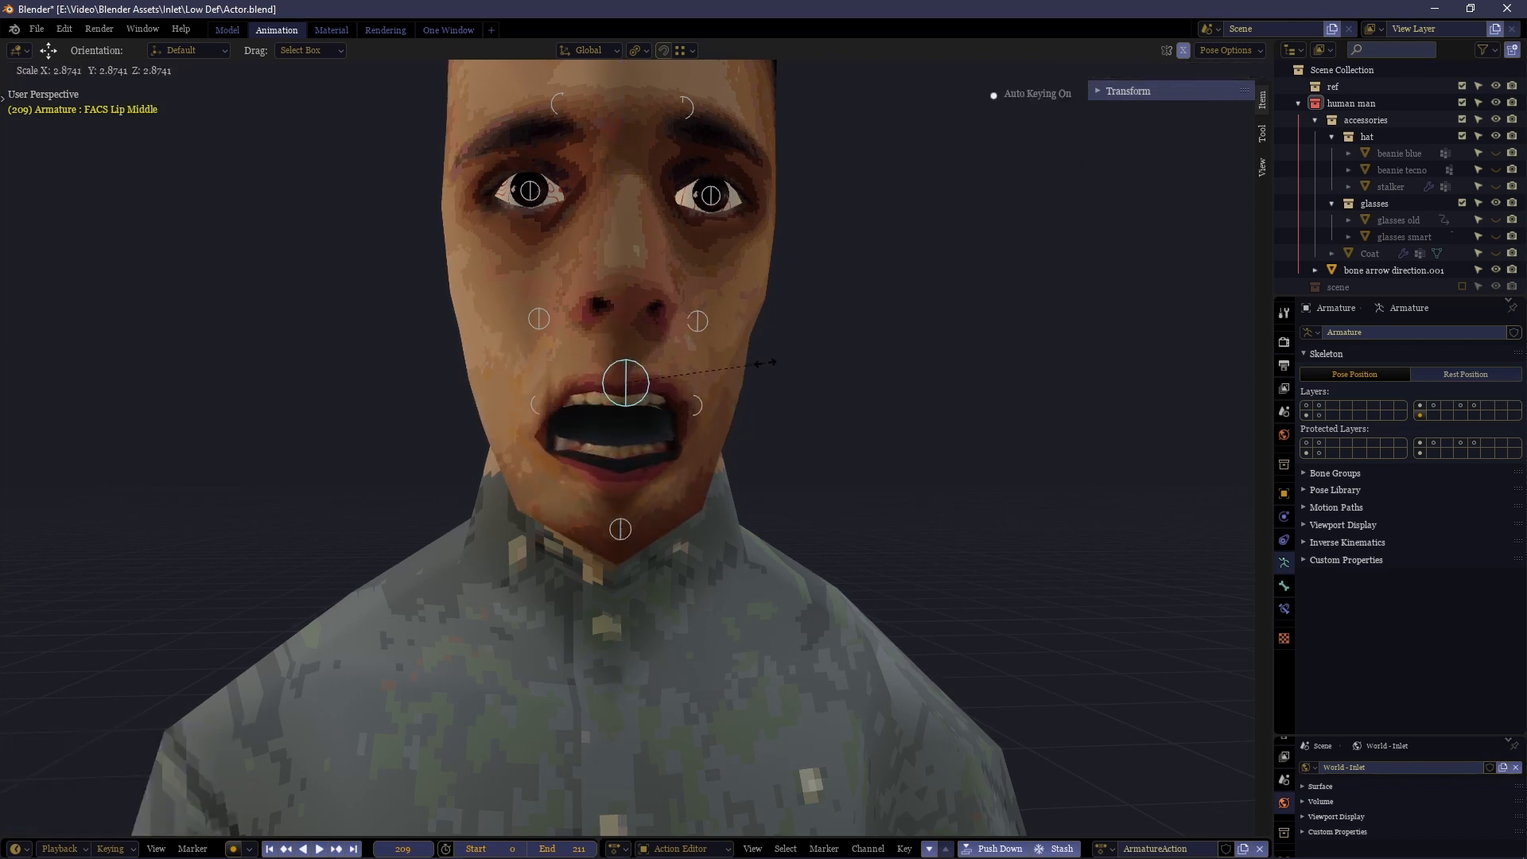
{"action": "key", "text": "Escape"}
{"action": "key", "text": "g"}
{"action": "left_click", "coordinate": [639, 474]}
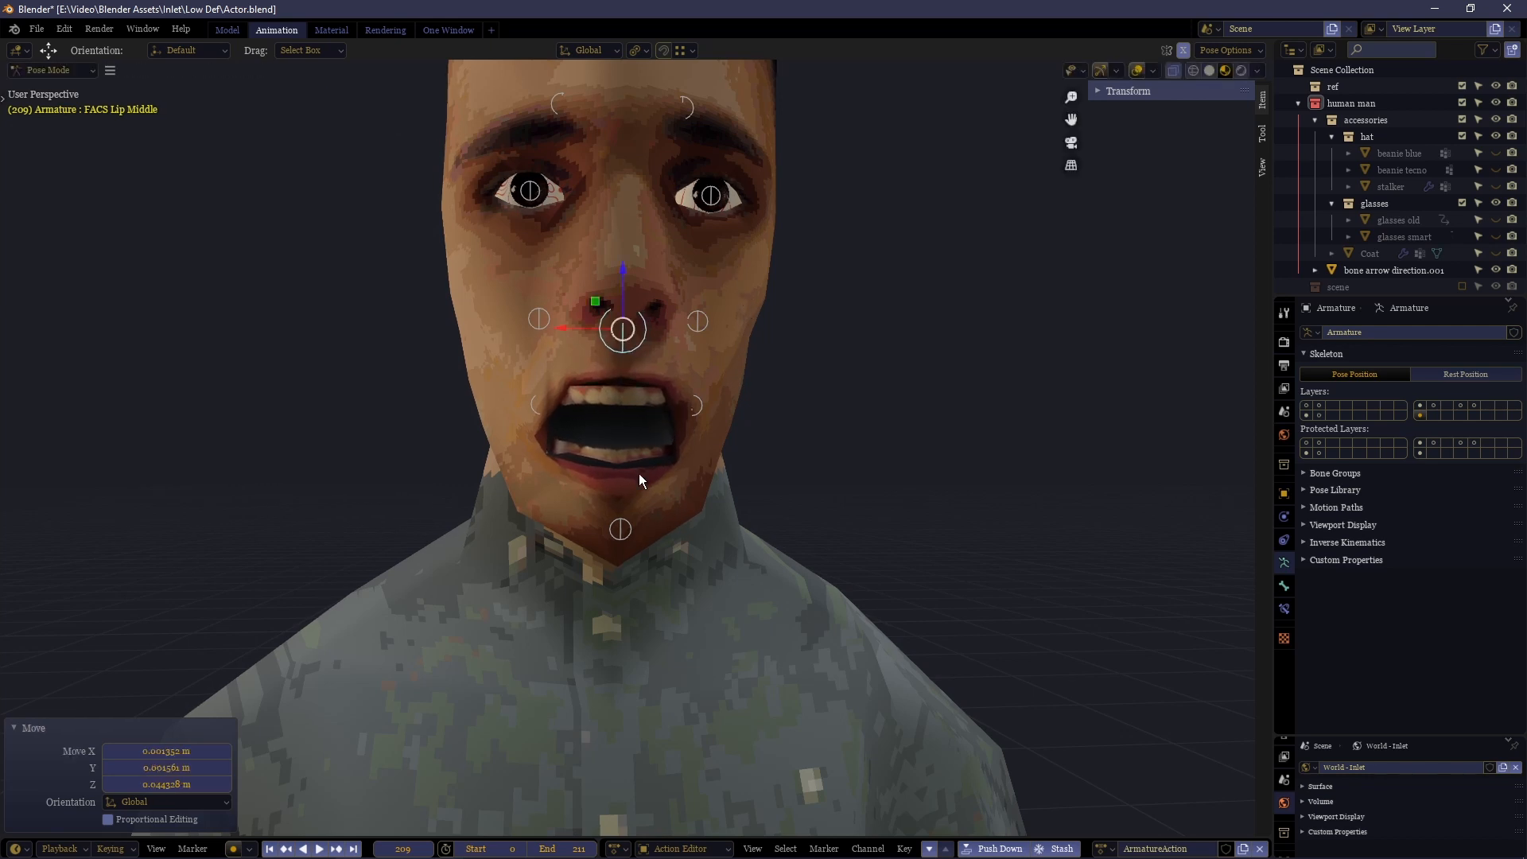
Adjust the chin height vertically with the mouth open and move the right lip corner
{"action": "left_click", "coordinate": [632, 506]}
{"action": "key", "text": "g"}
{"action": "key", "text": "z"}
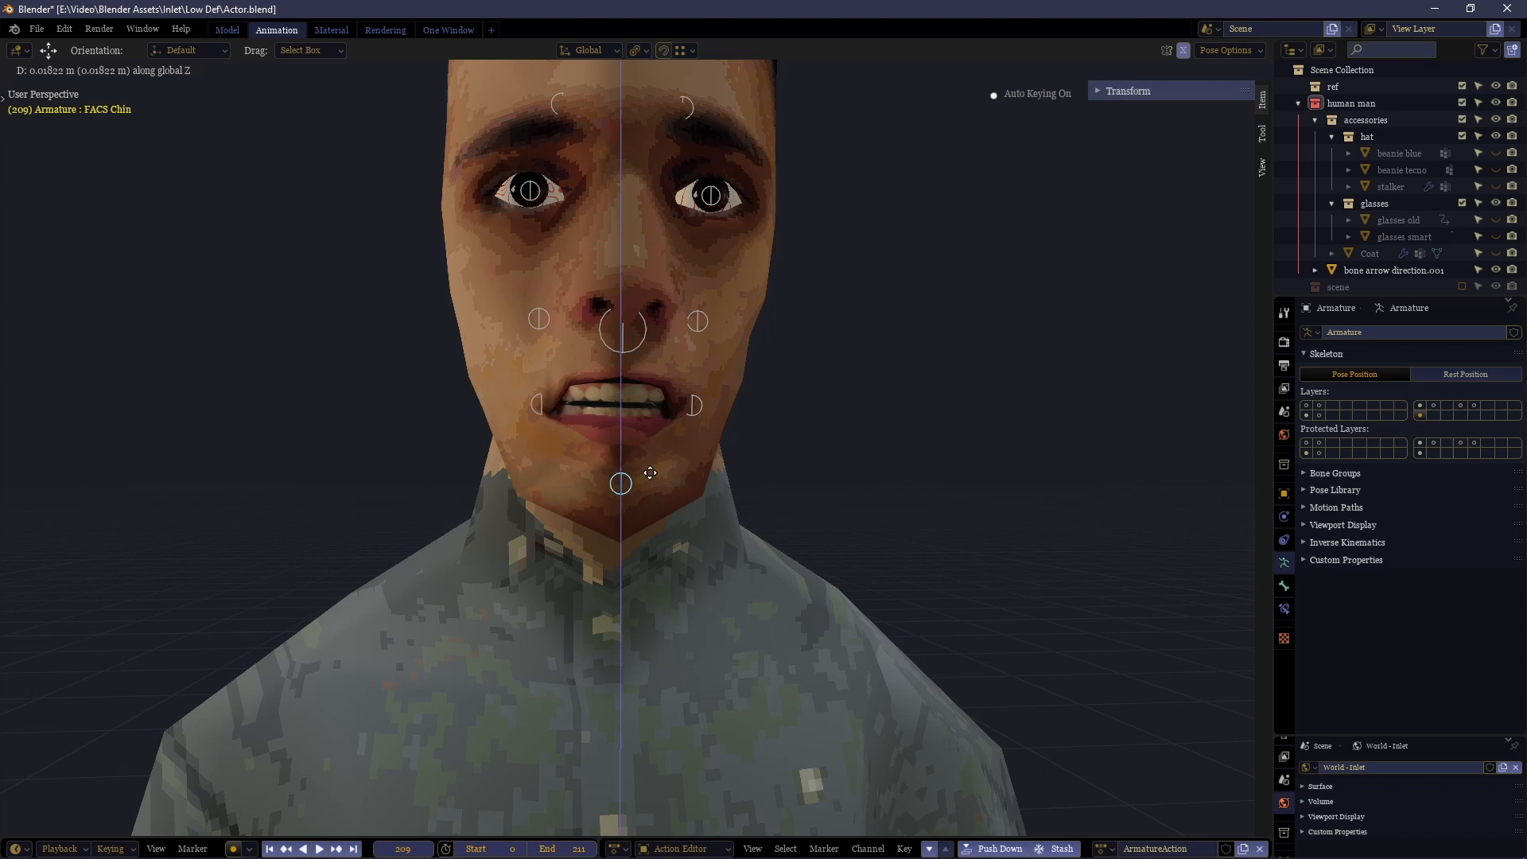
{"action": "left_click", "coordinate": [639, 516]}
{"action": "left_click", "coordinate": [540, 404]}
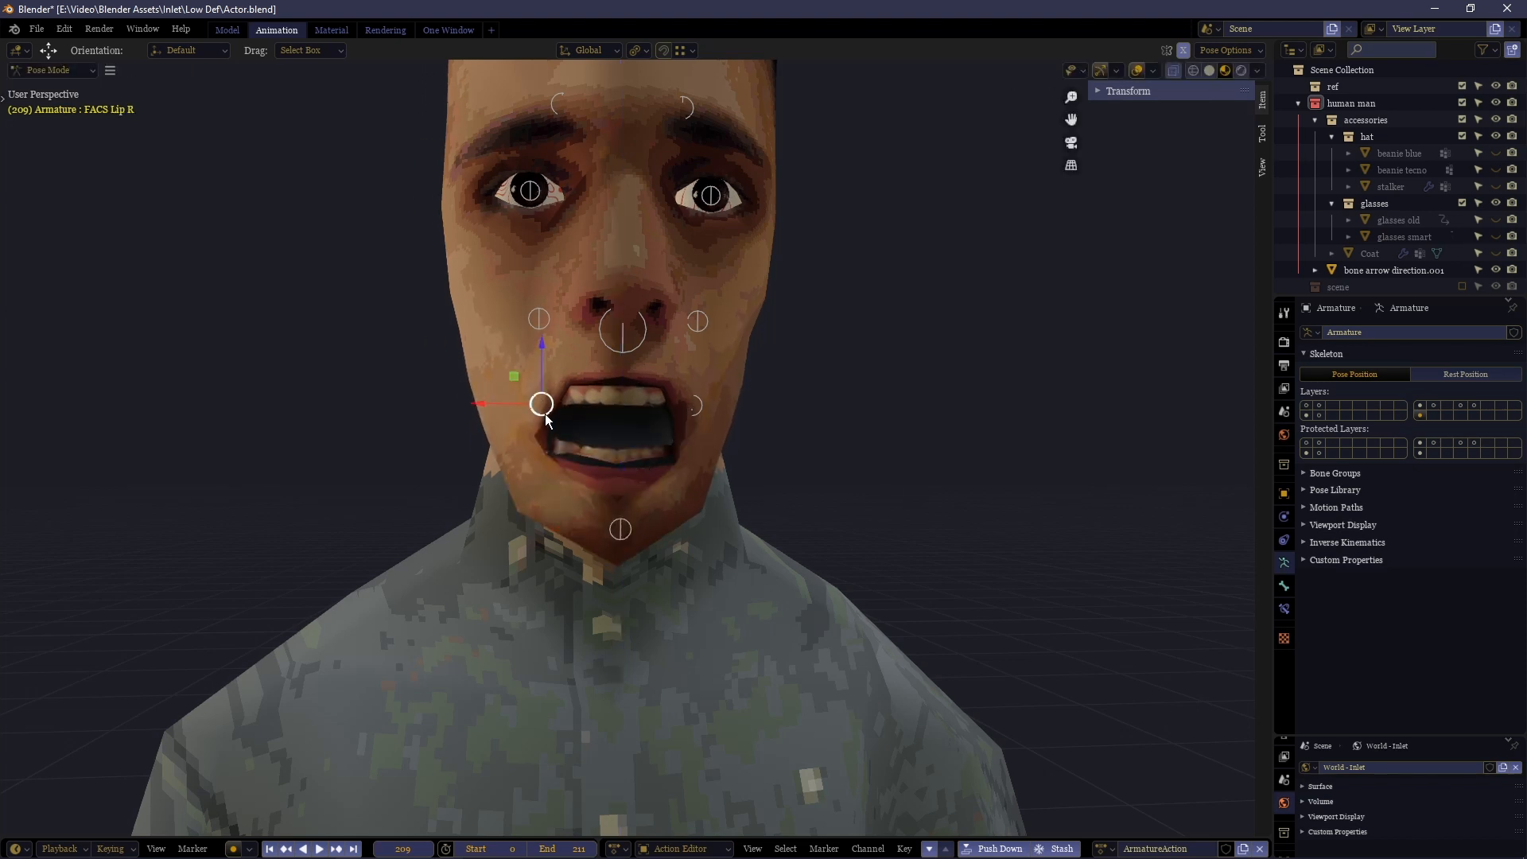
{"action": "key", "text": "g"}
{"action": "left_click", "coordinate": [533, 435]}
Undo and redo the open mouth, then reposition the right and left lip corners
{"action": "key", "text": "ctrl+z"}
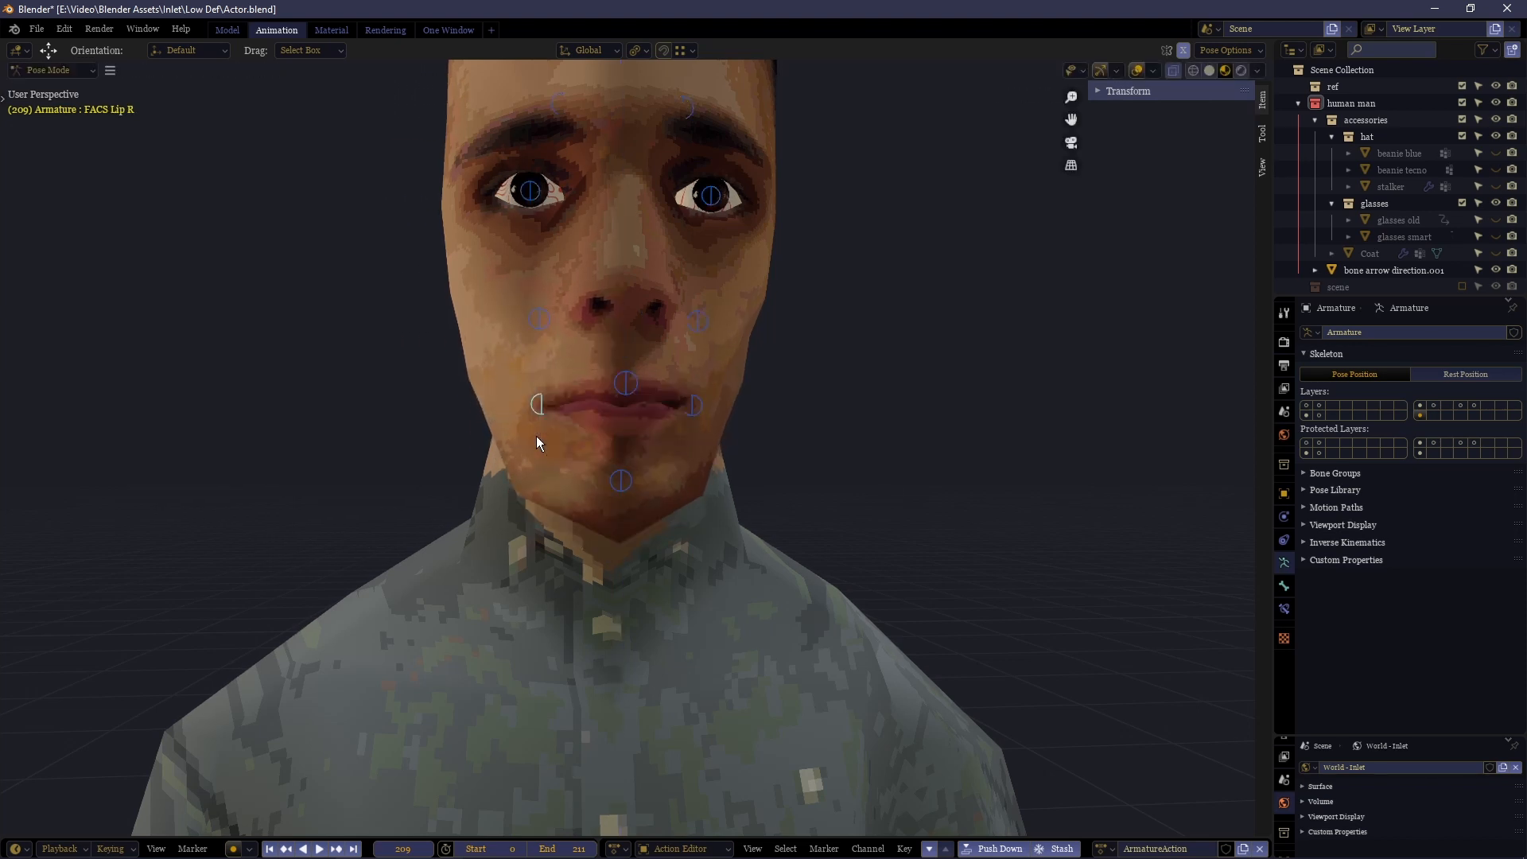
{"action": "key", "text": "g"}
{"action": "left_click", "coordinate": [537, 430]}
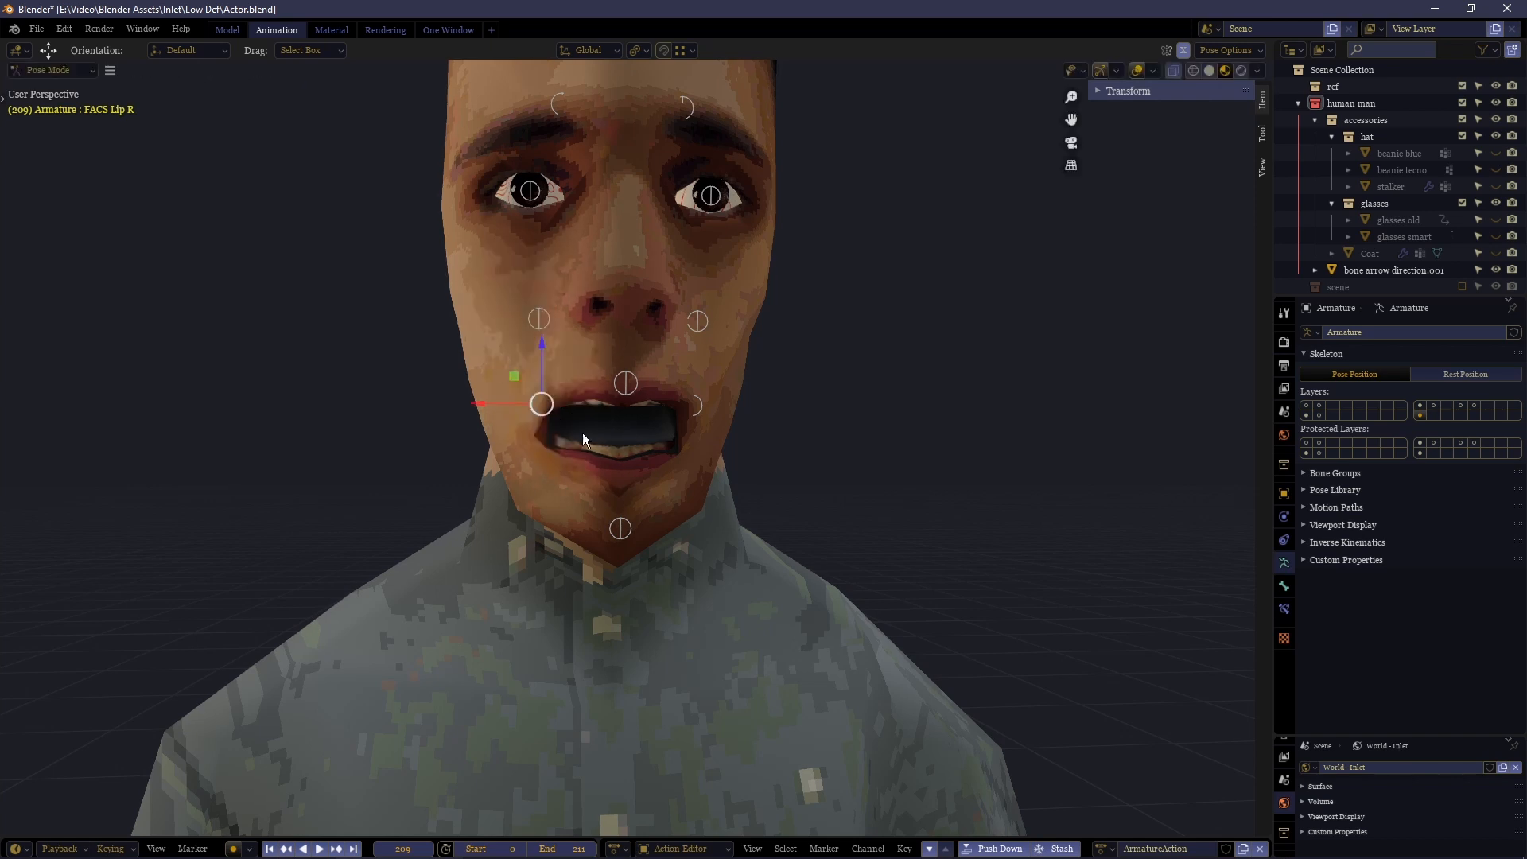
{"action": "key", "text": "g"}
{"action": "left_click", "coordinate": [550, 403]}
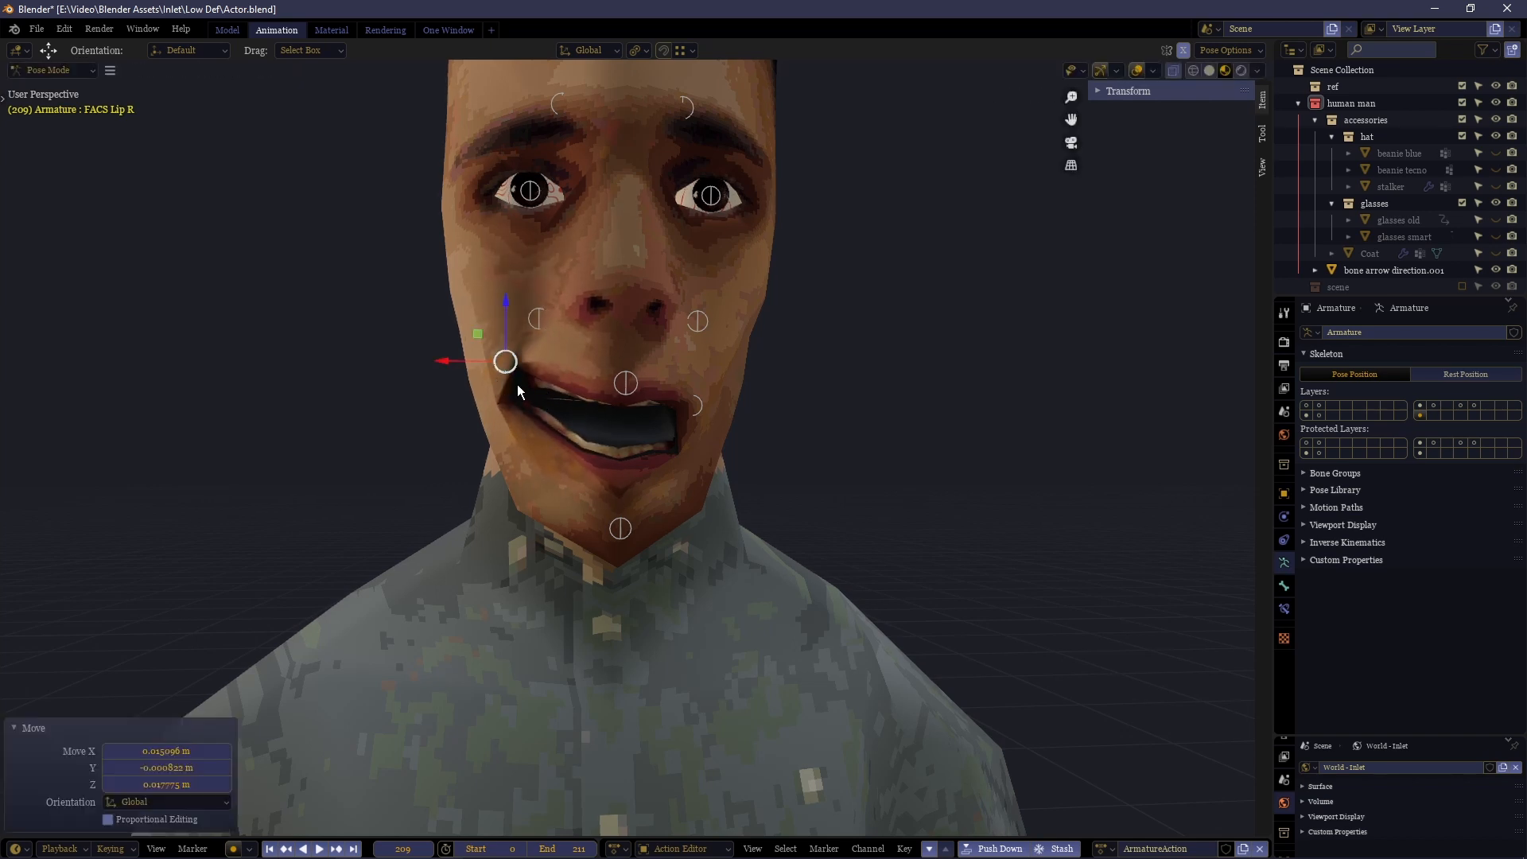
{"action": "left_click", "coordinate": [694, 406]}
{"action": "key", "text": "g"}
{"action": "left_click", "coordinate": [779, 354]}
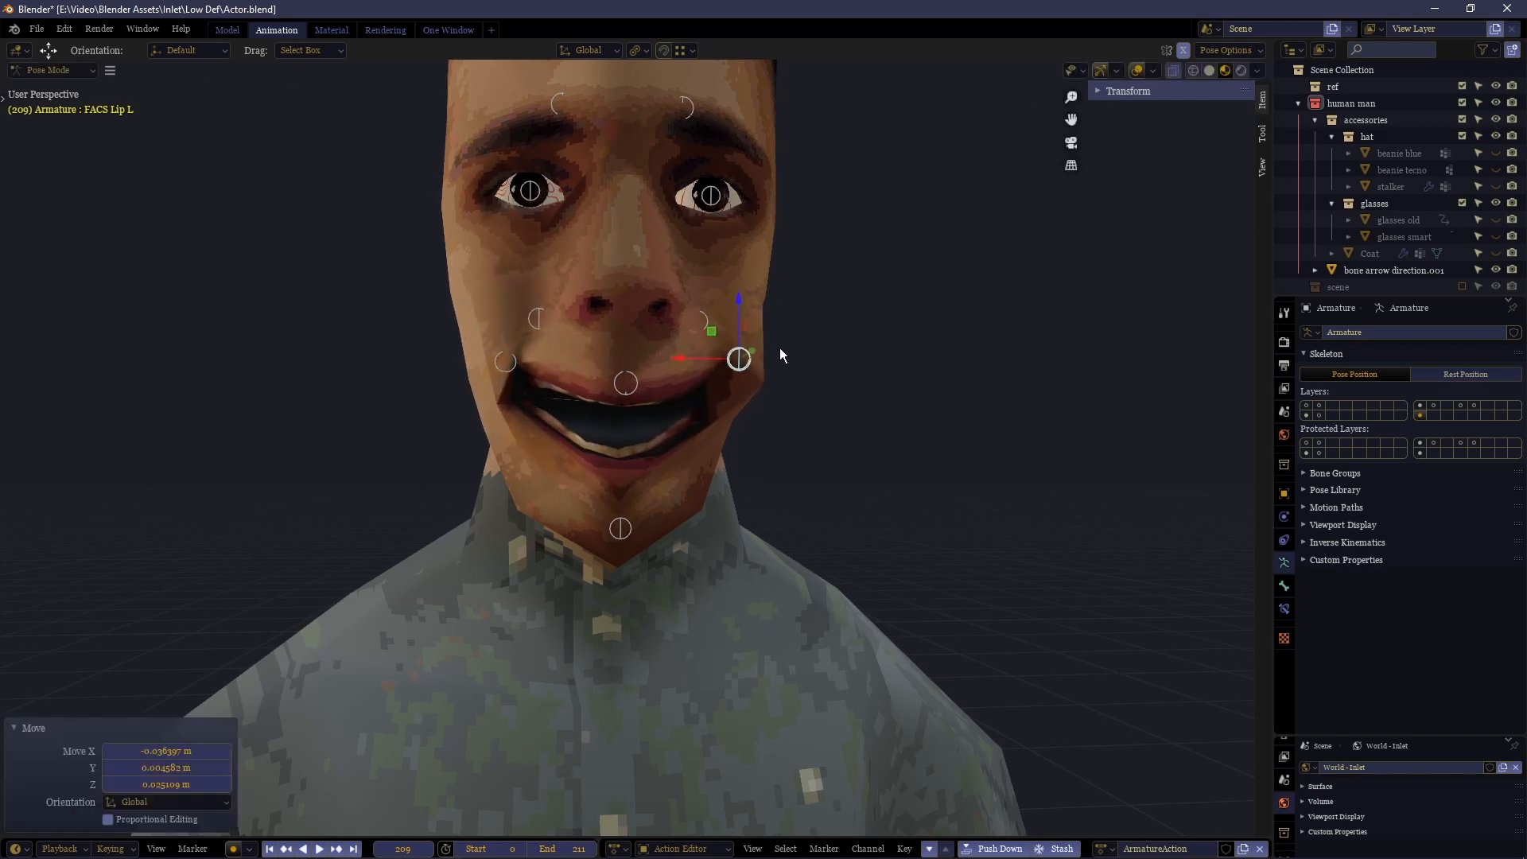
Reset all face bones to close the mouth, then lower the chin to reopen it
{"action": "mouse_move", "coordinate": [779, 354]}
{"action": "middle_mouse_down"}
{"action": "mouse_move", "coordinate": [596, 358]}
{"action": "mouse_move", "coordinate": [650, 357]}
{"action": "mouse_move", "coordinate": [651, 391]}
{"action": "middle_mouse_up"}
{"action": "key", "text": "a"}
{"action": "key", "text": "alt+g"}
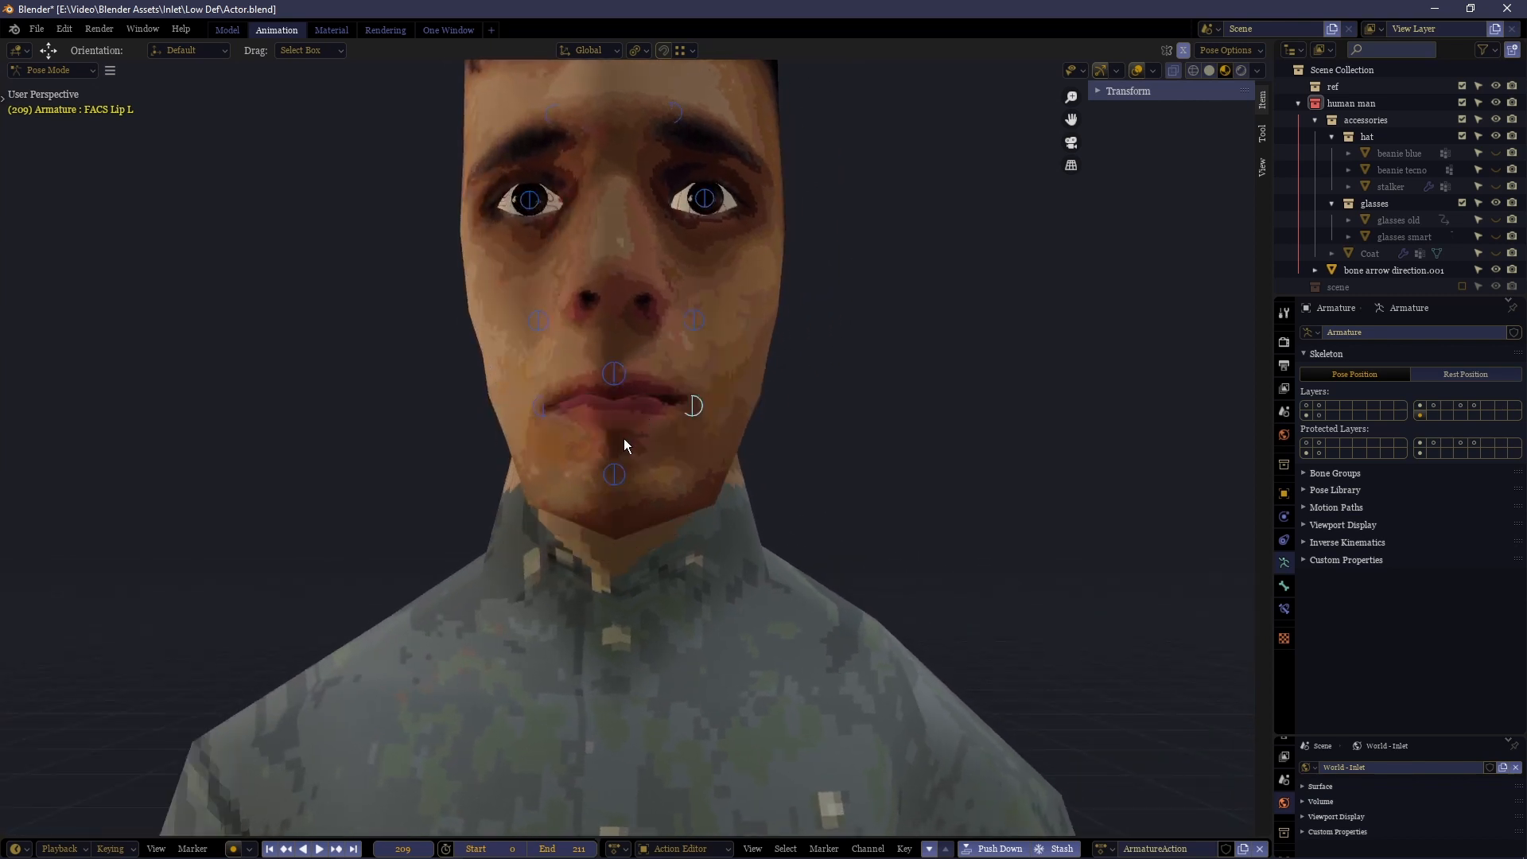
{"action": "left_click", "coordinate": [611, 486]}
{"action": "key", "text": "g"}
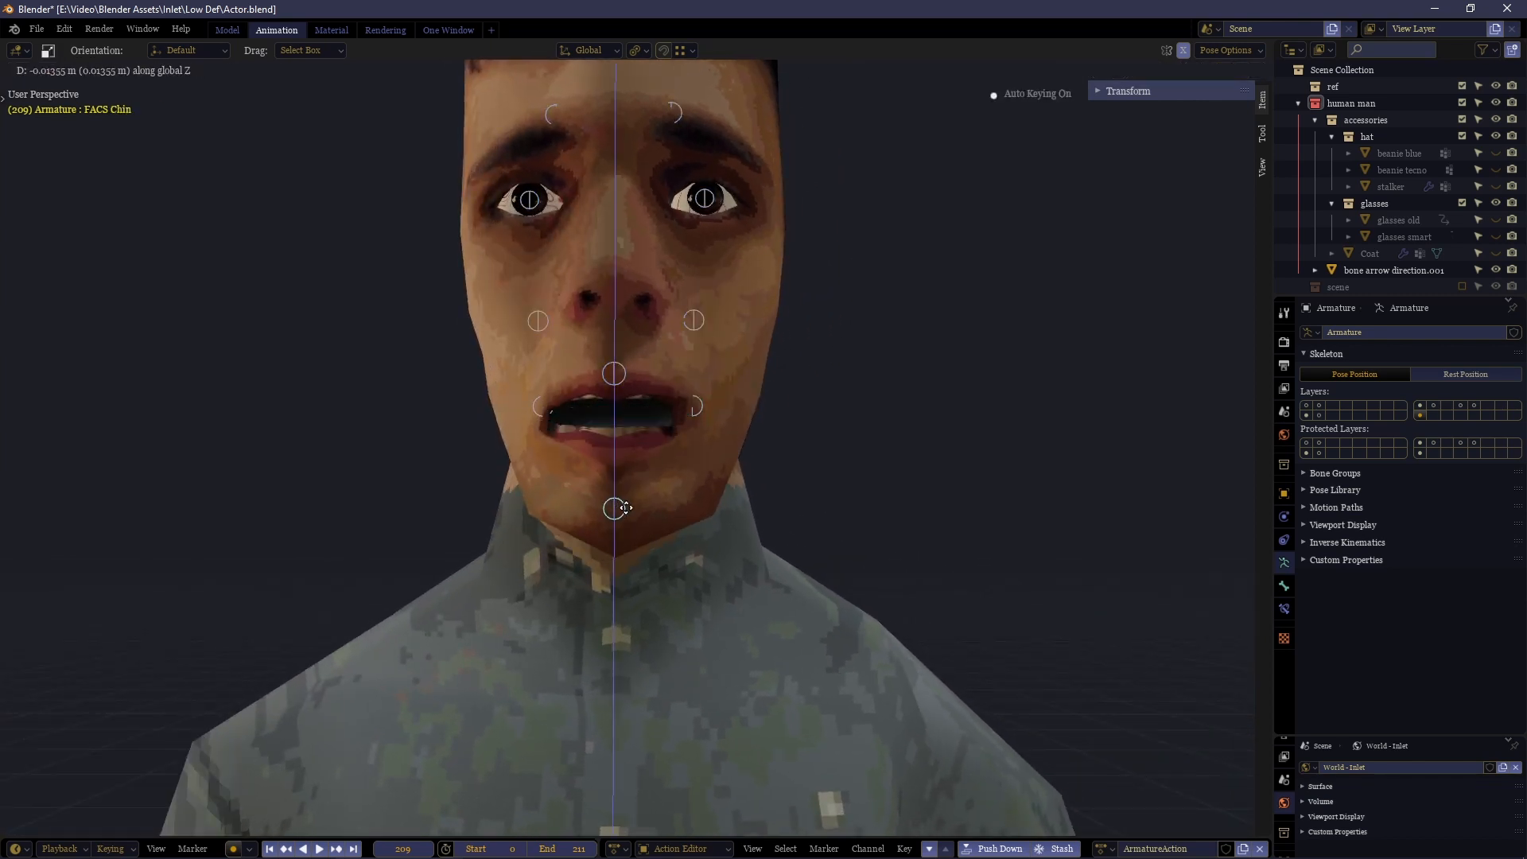
{"action": "left_click", "coordinate": [631, 474]}
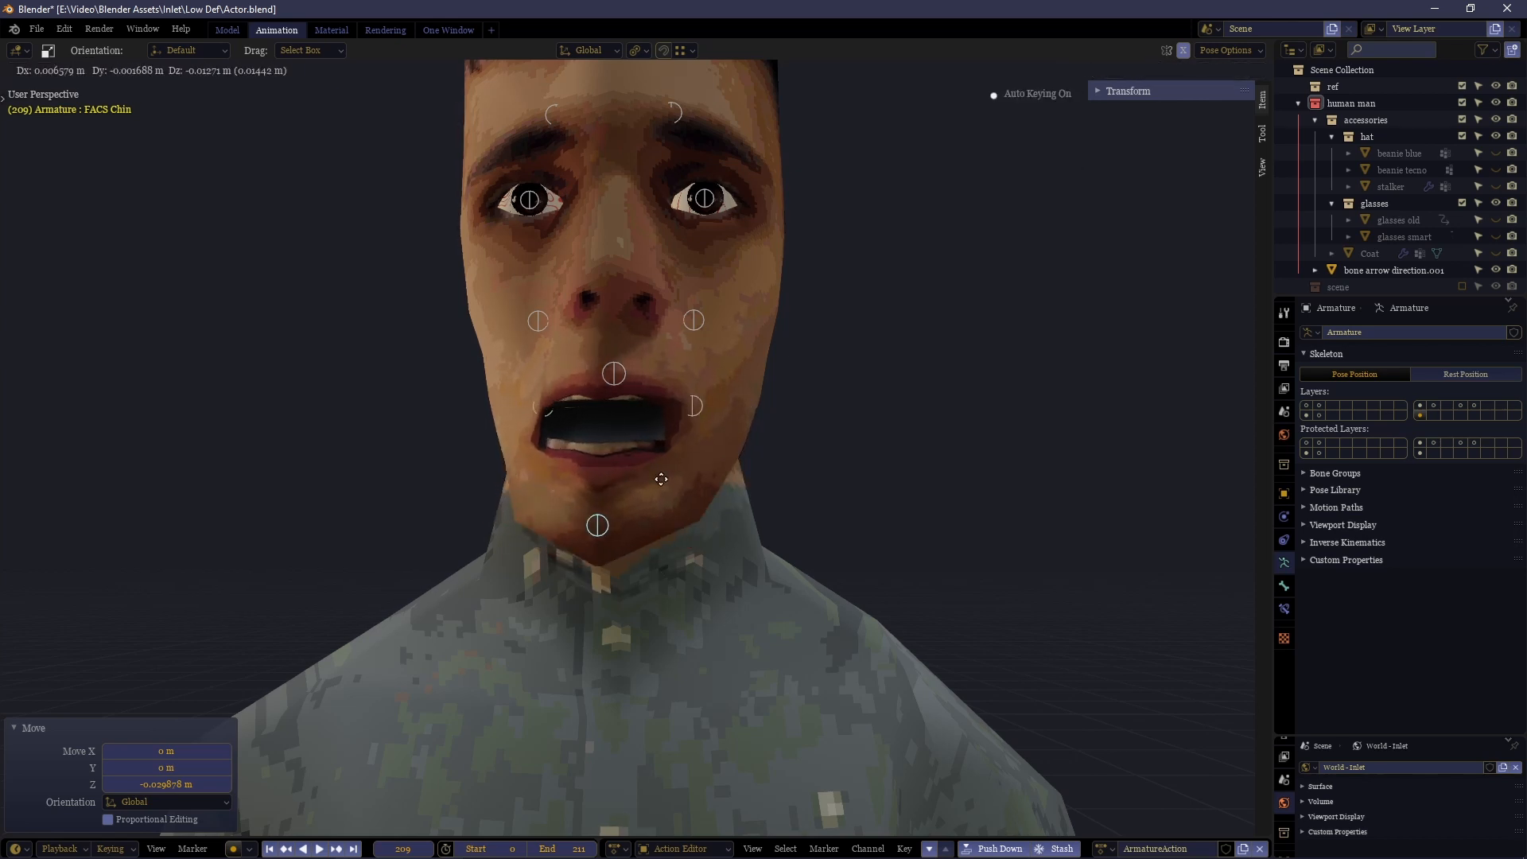
Pull both lip corners outward and enlarge the middle lip into a wide mouth shape
{"action": "left_click", "coordinate": [694, 406]}
{"action": "key", "text": "g"}
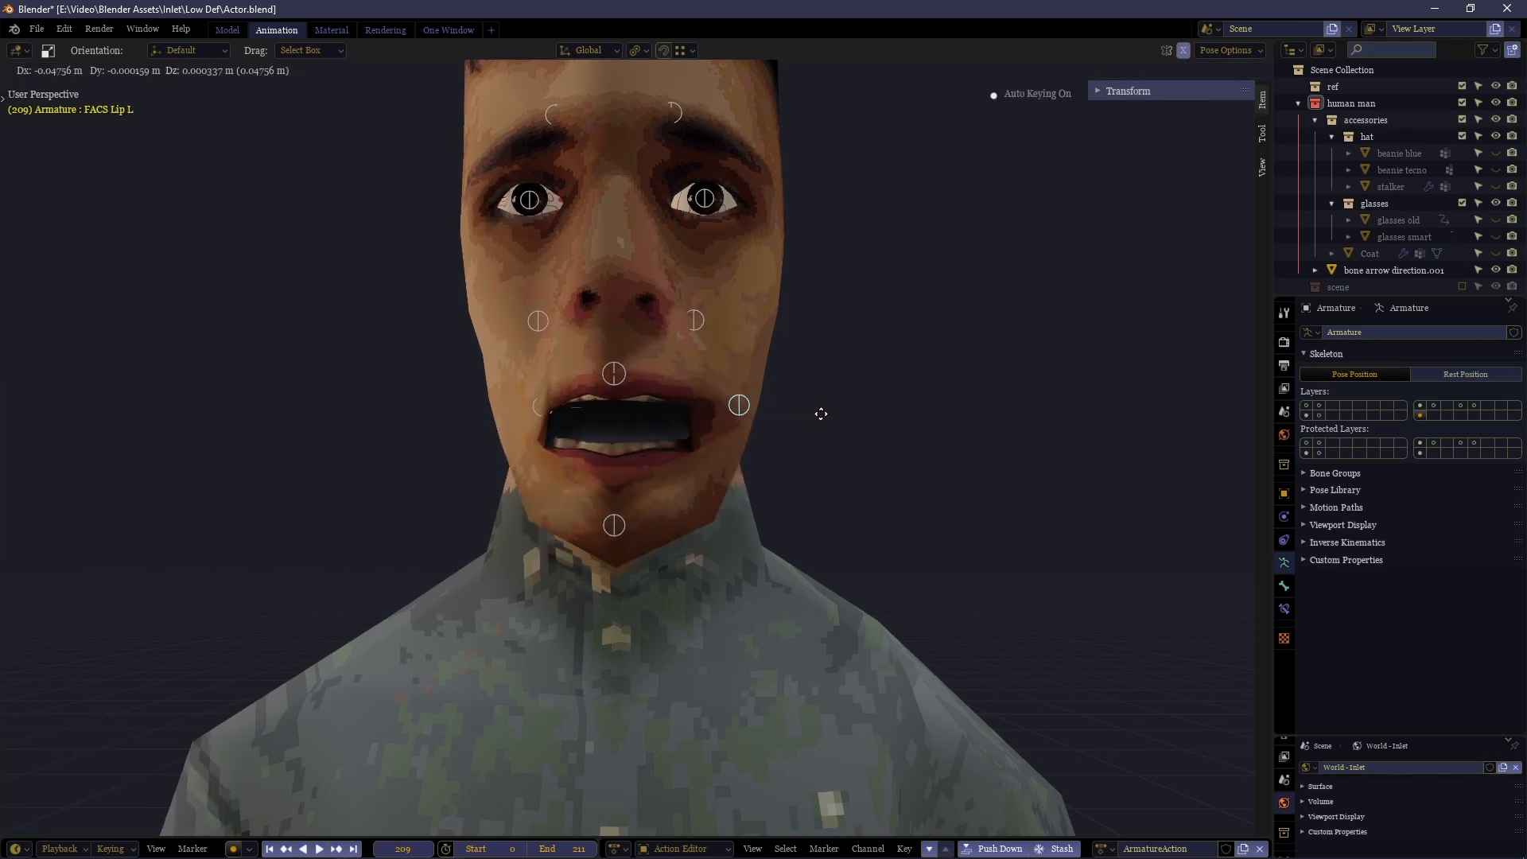
{"action": "left_click", "coordinate": [728, 414]}
{"action": "left_click", "coordinate": [535, 416]}
{"action": "key", "text": "g"}
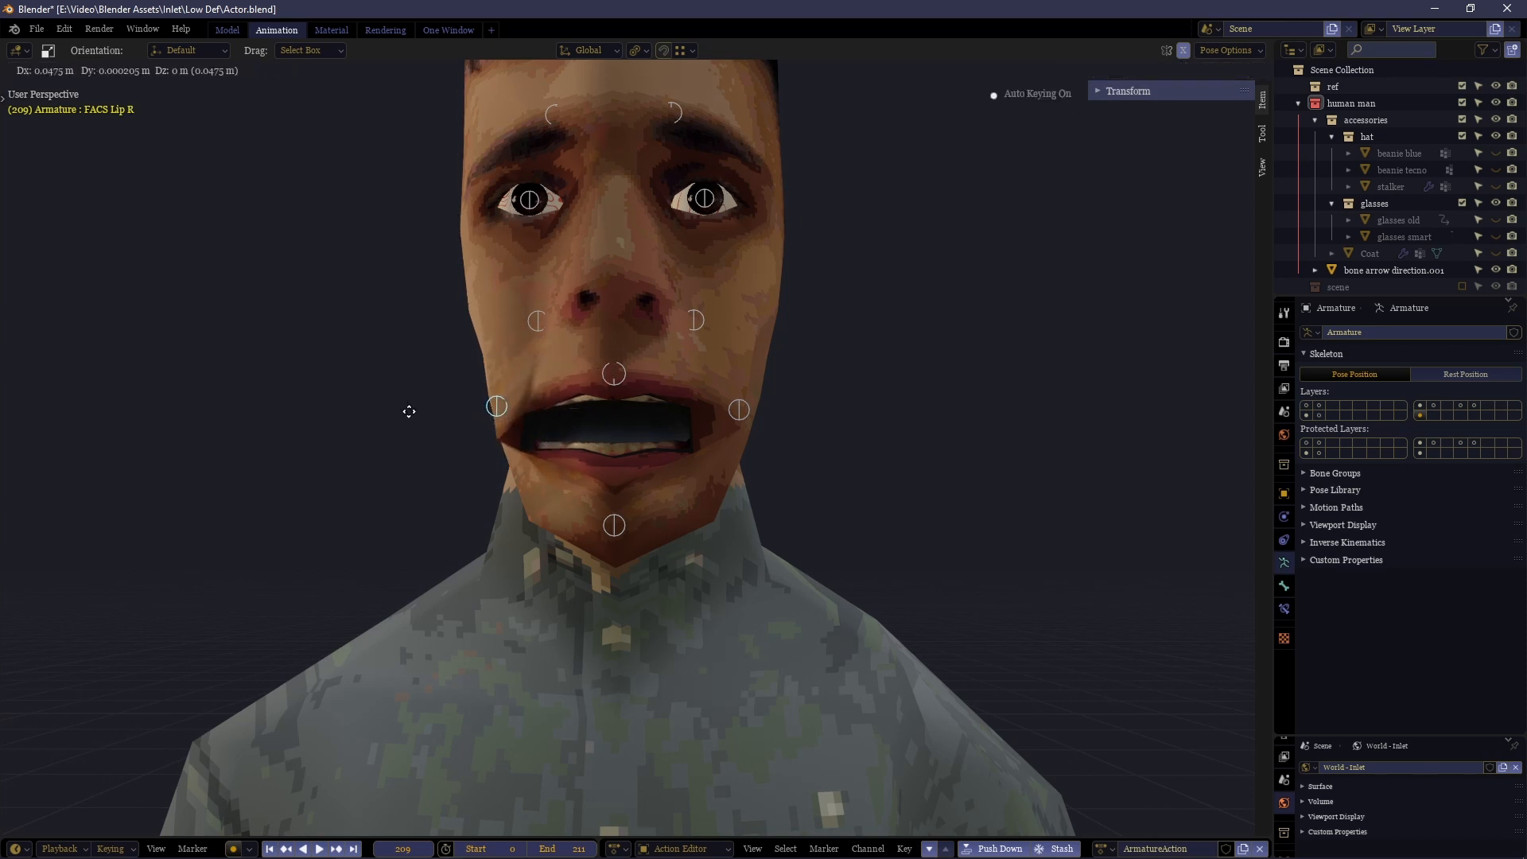
{"action": "left_click", "coordinate": [462, 400]}
{"action": "left_click", "coordinate": [645, 377]}
{"action": "key", "text": "s"}
{"action": "left_click", "coordinate": [734, 470]}
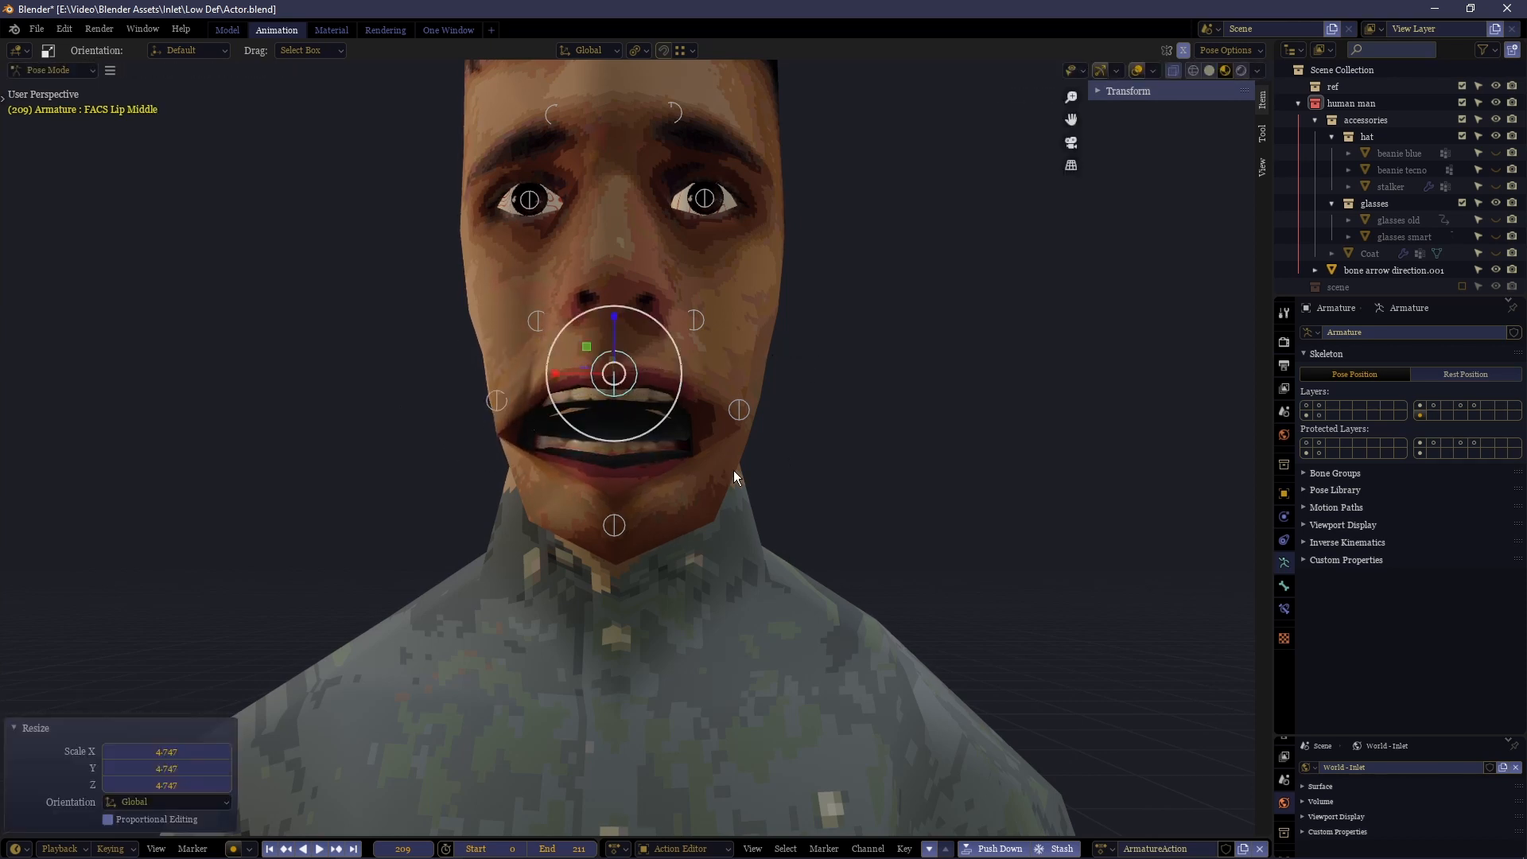
{"action": "mouse_move", "coordinate": [735, 470]}
{"action": "middle_mouse_down"}
{"action": "mouse_move", "coordinate": [581, 486]}
{"action": "mouse_move", "coordinate": [690, 486]}
{"action": "mouse_move", "coordinate": [636, 447]}
{"action": "middle_mouse_up"}
Undo to a closed mouth, box-select the lip and jaw bones and cancel a trial move
{"action": "key", "text": "ctrl+z"}
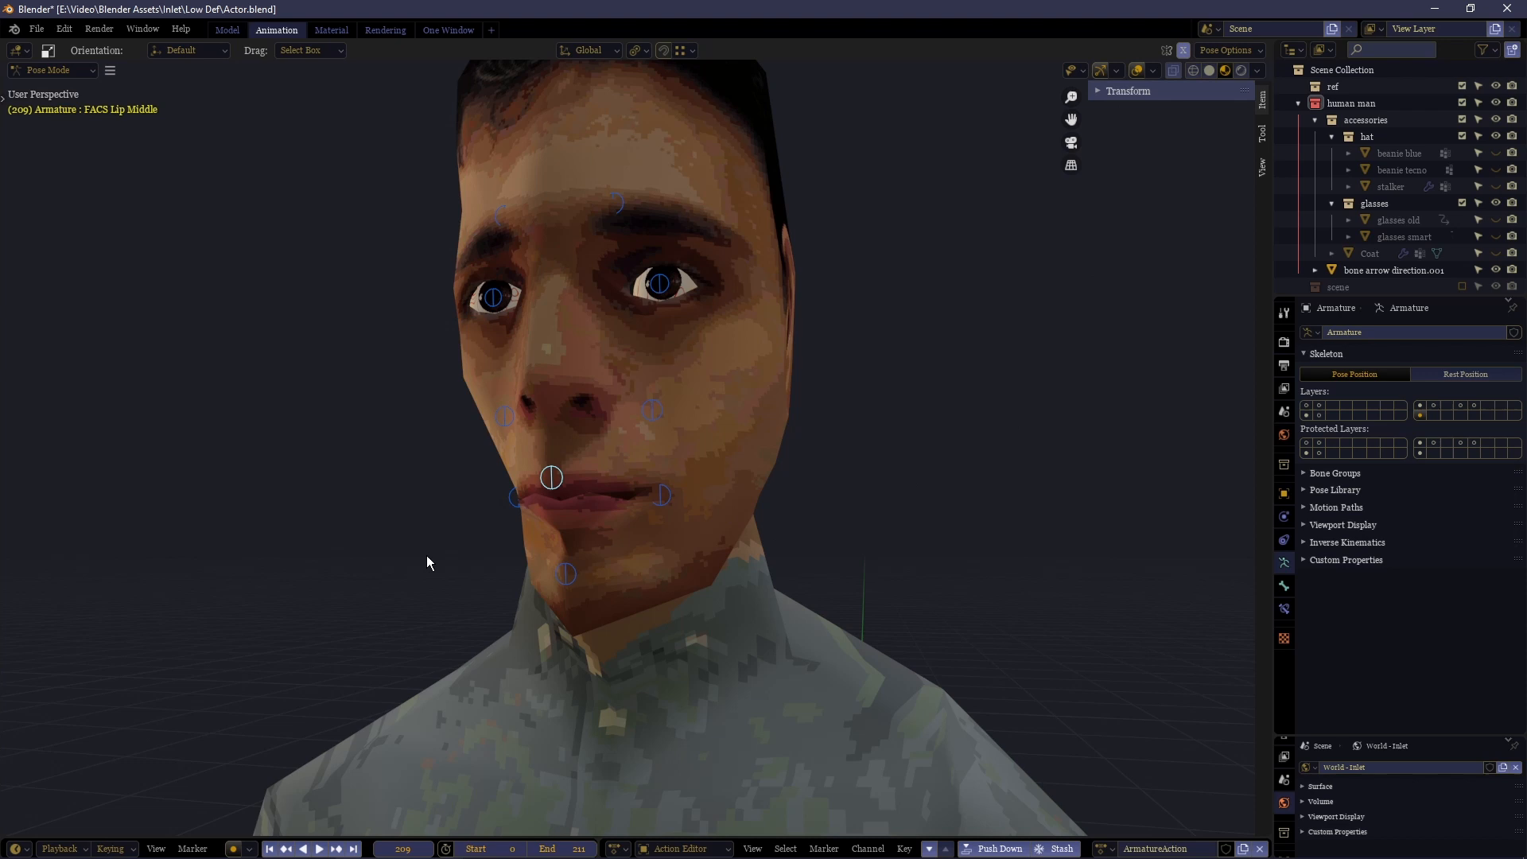
{"action": "mouse_move", "coordinate": [425, 555]}
{"action": "middle_mouse_down"}
{"action": "mouse_move", "coordinate": [502, 557]}
{"action": "mouse_move", "coordinate": [362, 538]}
{"action": "mouse_move", "coordinate": [381, 547]}
{"action": "middle_mouse_up"}
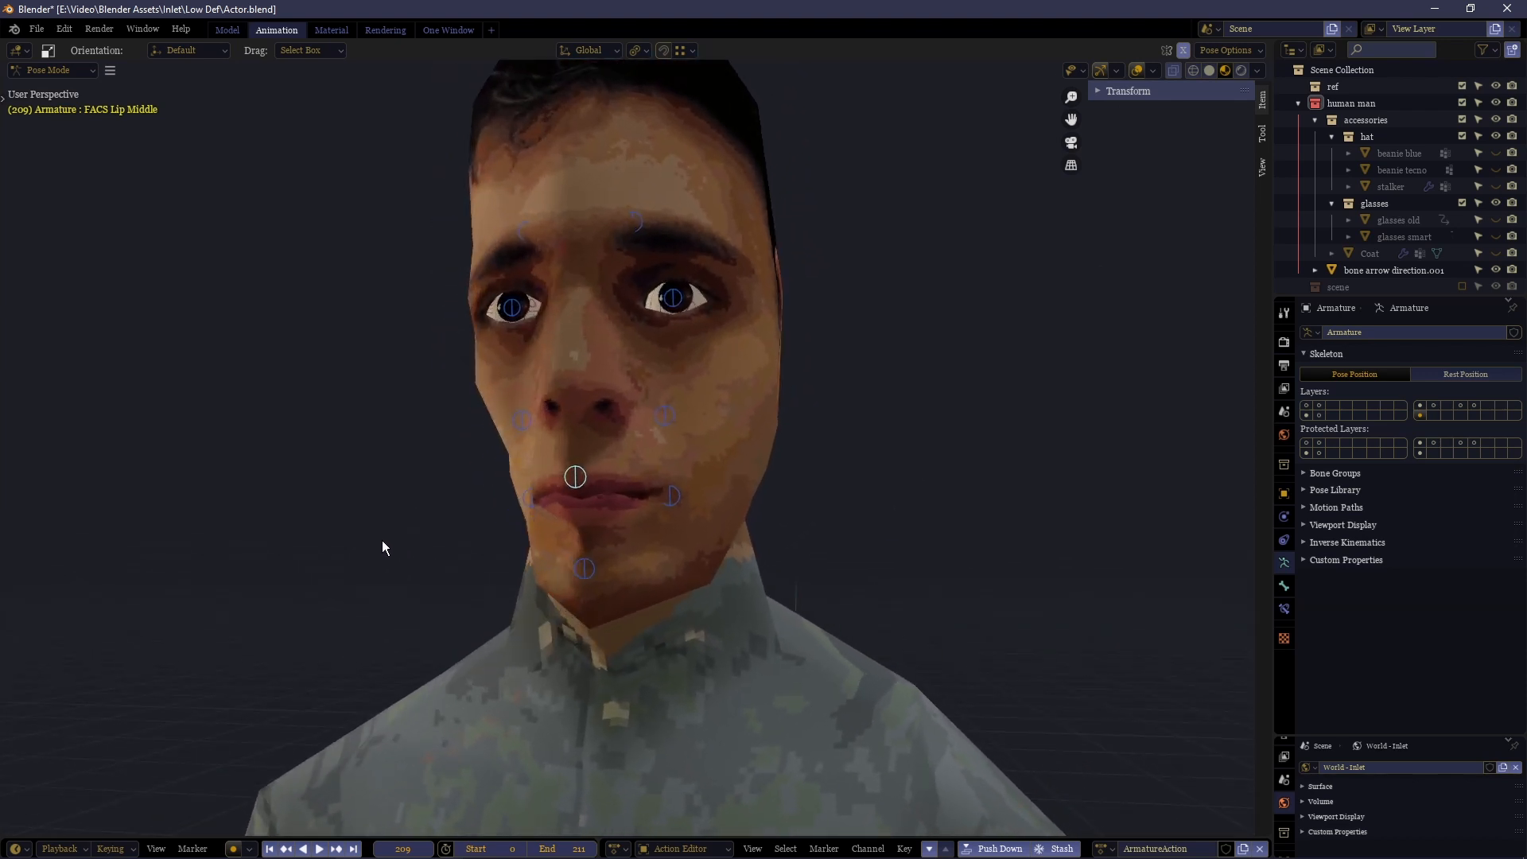
{"action": "left_click_drag", "start_coordinate": [446, 479], "coordinate": [729, 553]}
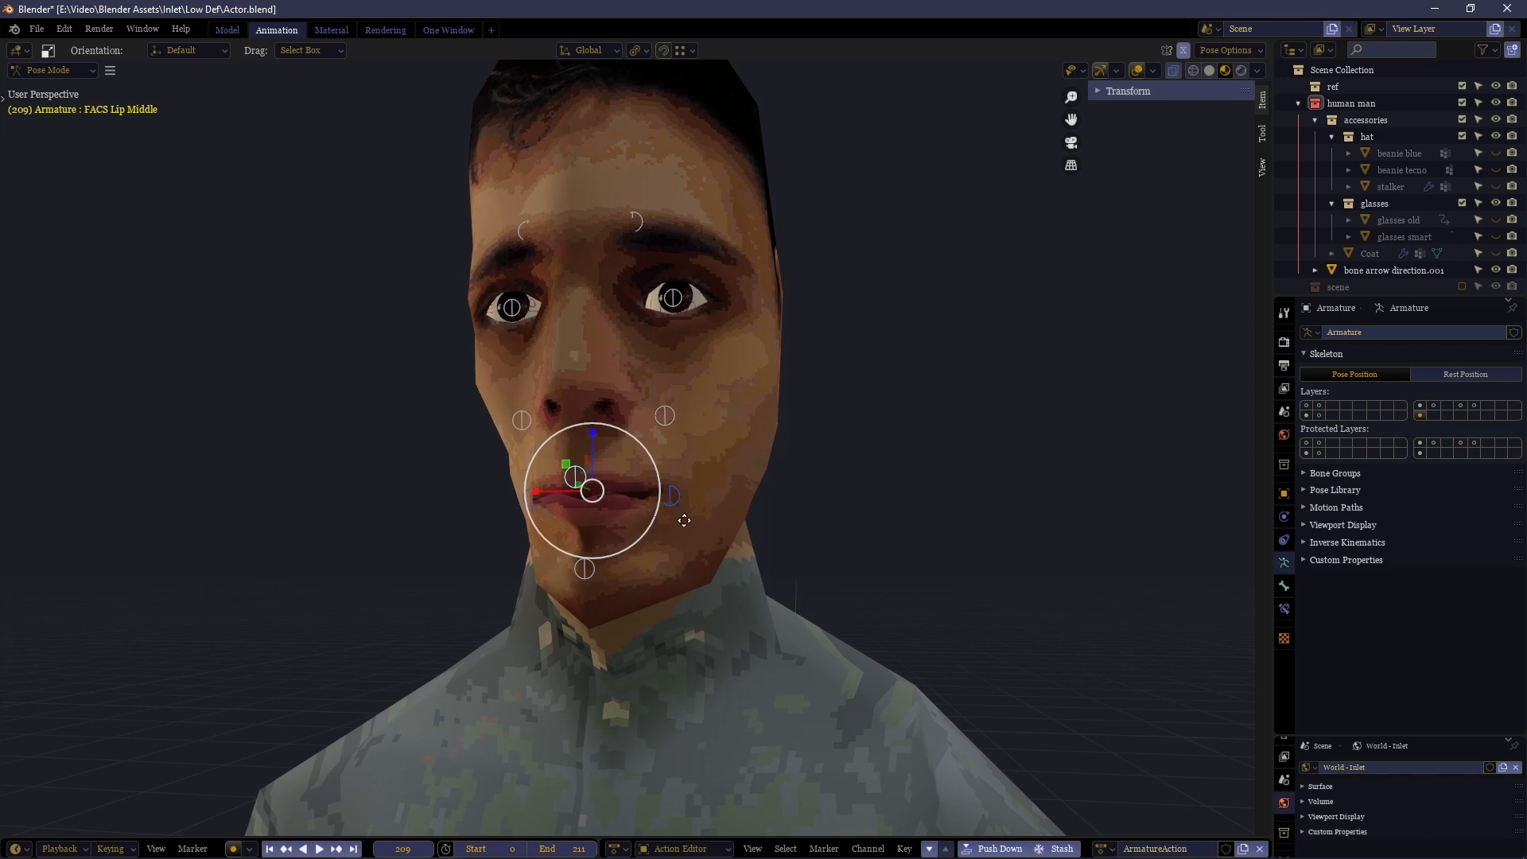
{"action": "key", "text": "g"}
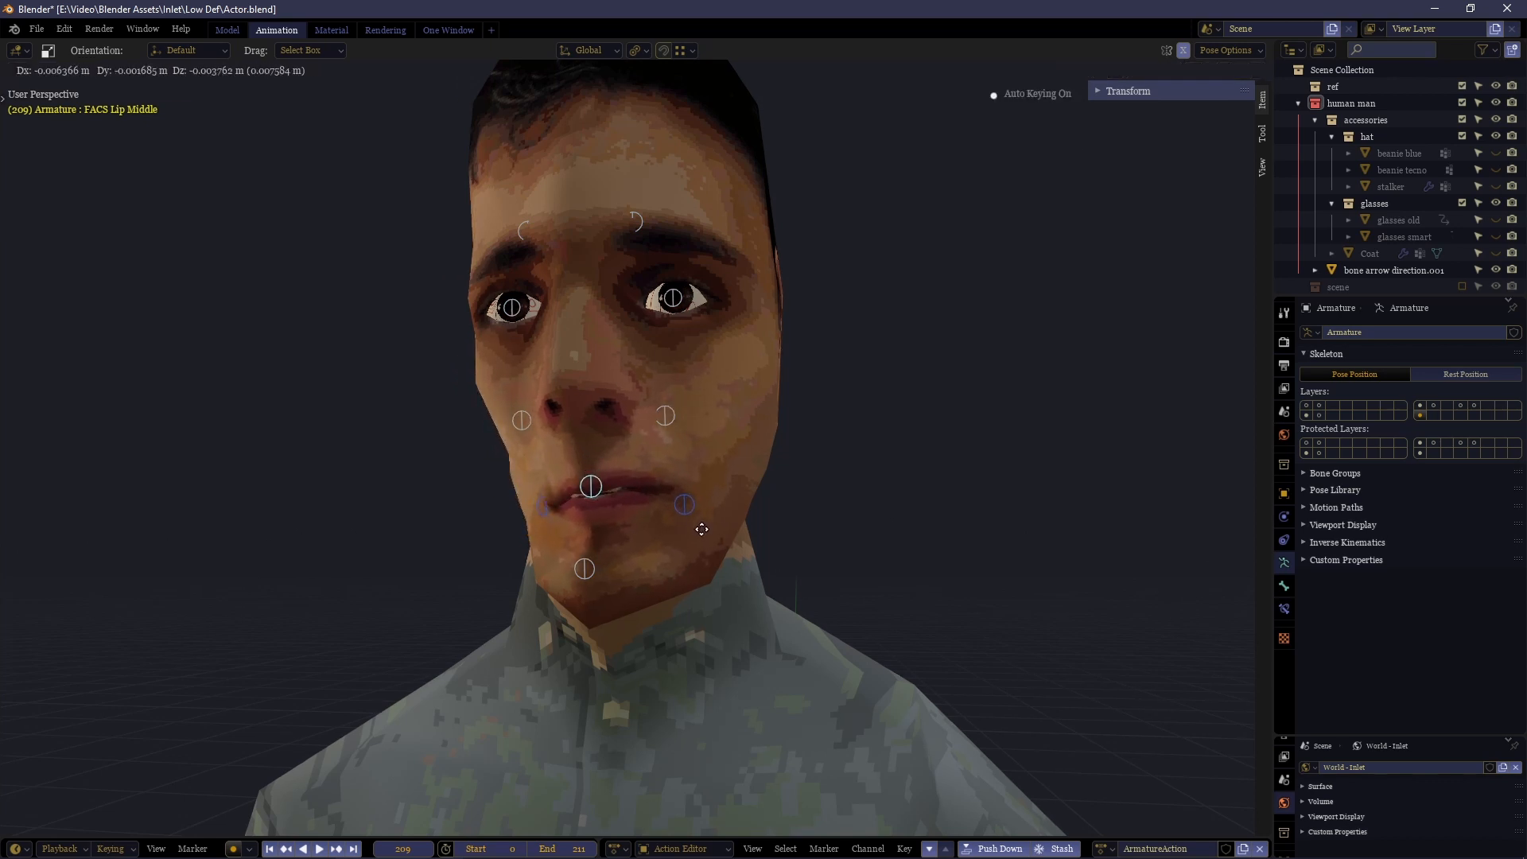
{"action": "key", "text": "Escape"}
Move the FACS Lip L control outward and scale it to 2.667
{"action": "left_click", "coordinate": [667, 497]}
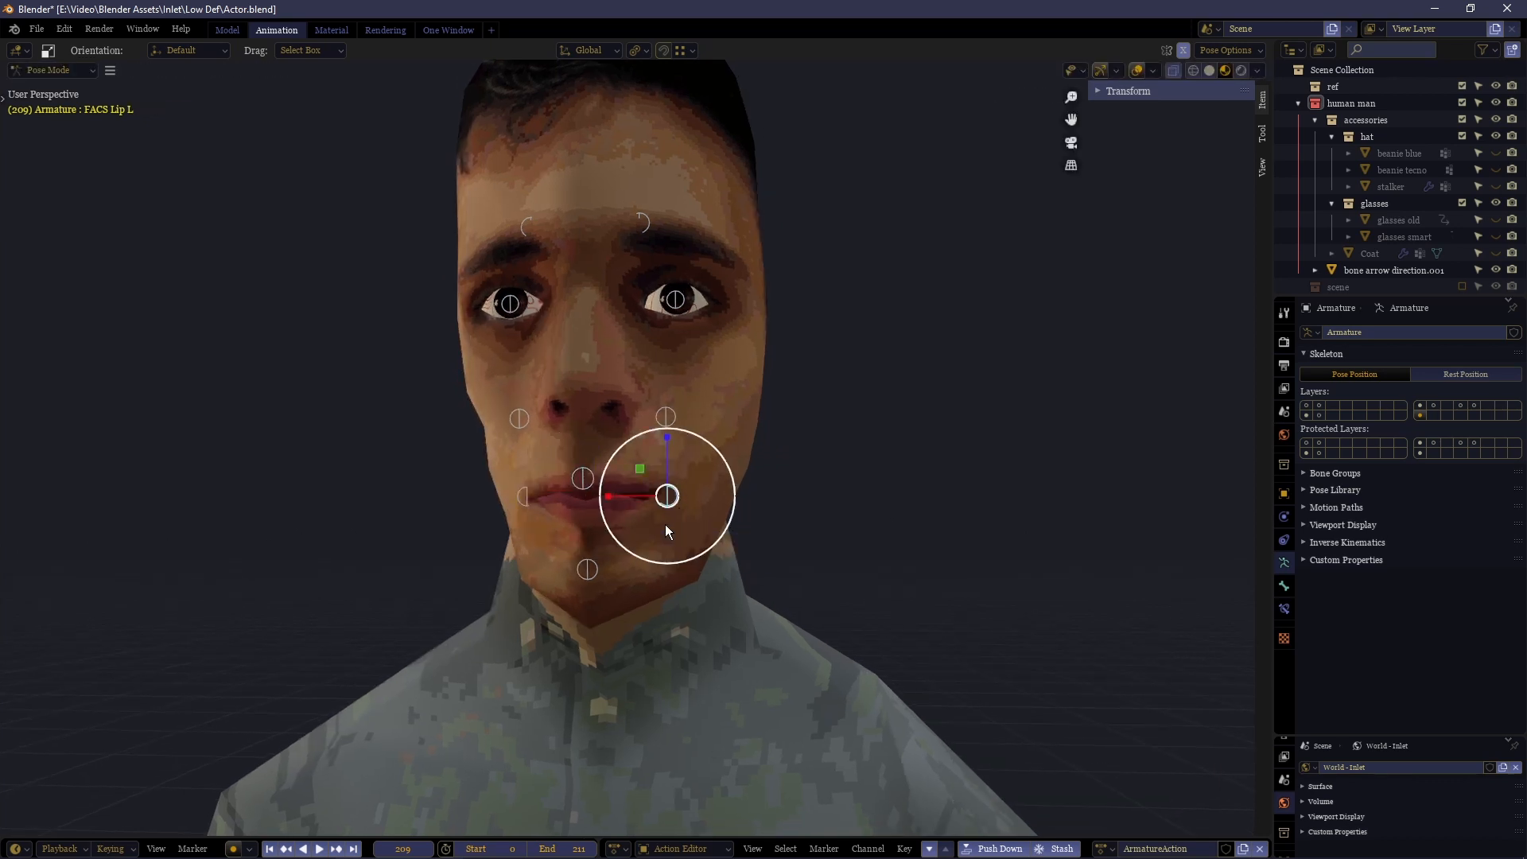
{"action": "key", "text": "g"}
{"action": "left_click", "coordinate": [695, 524]}
{"action": "key", "text": "s"}
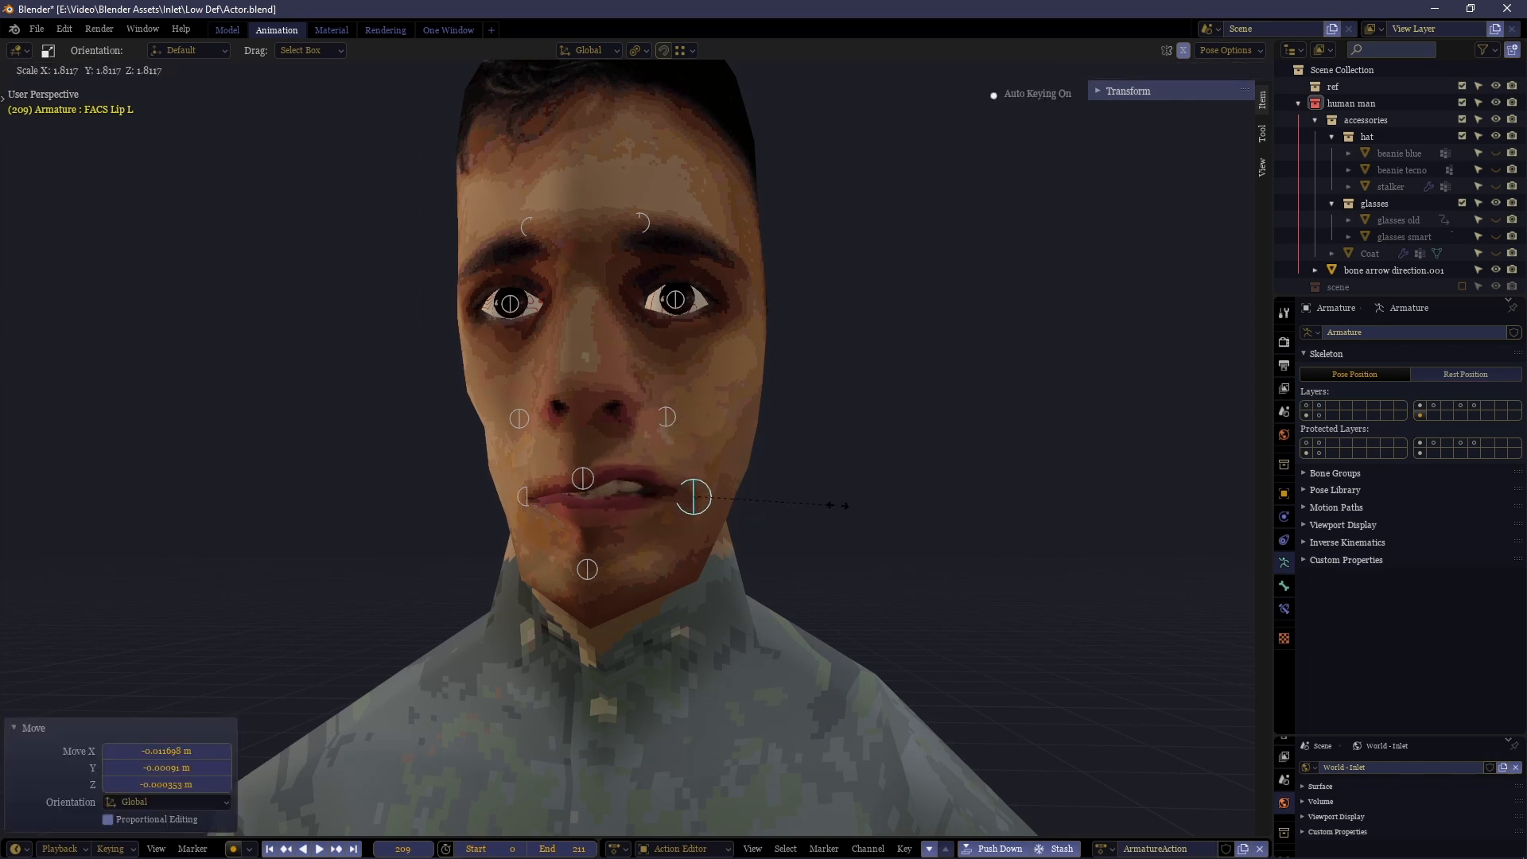
{"action": "left_click", "coordinate": [876, 543]}
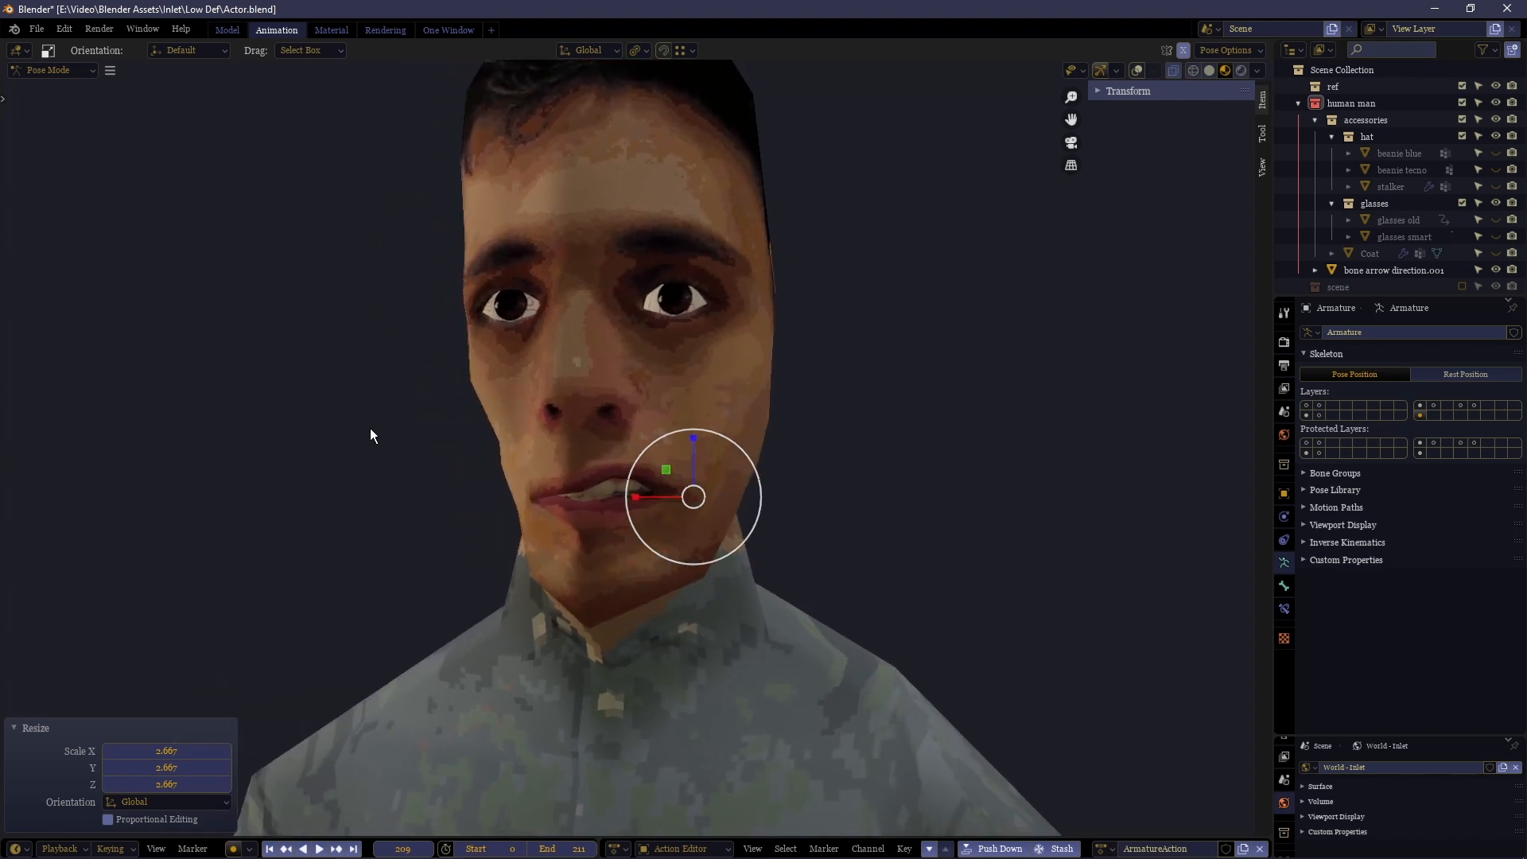
{"action": "scroll", "coordinate": [383, 430], "scroll_direction": "down", "scroll_amount": 4}
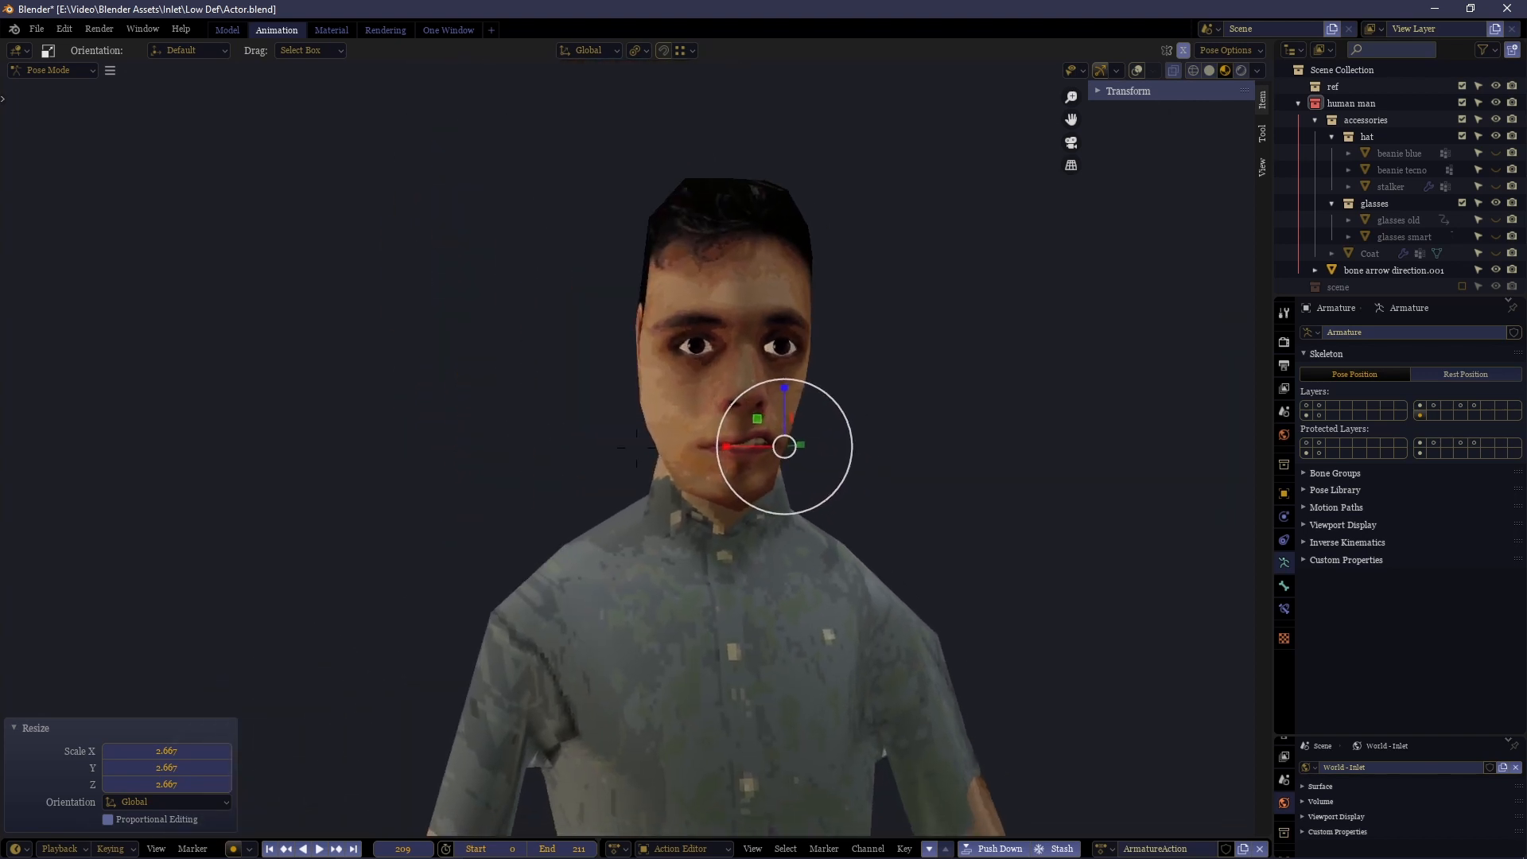
{"action": "scroll", "coordinate": [628, 437], "scroll_direction": "up", "scroll_amount": 3}
Deselect the lip bone and orbit the head round to face forward again
{"action": "middle_click_drag", "start_coordinate": [628, 438], "coordinate": [578, 469]}
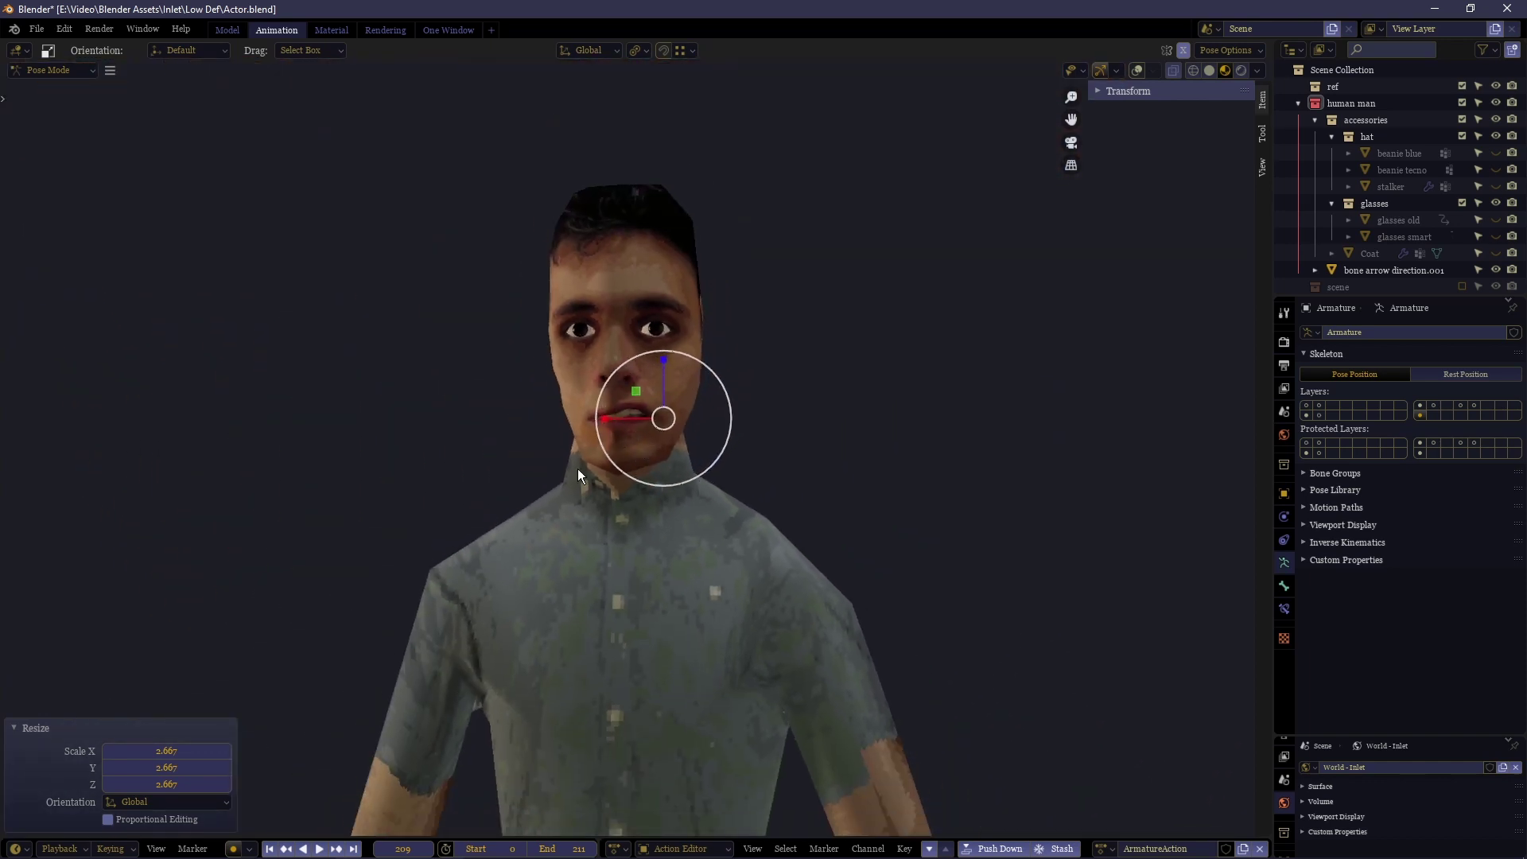
{"action": "left_click", "coordinate": [429, 411]}
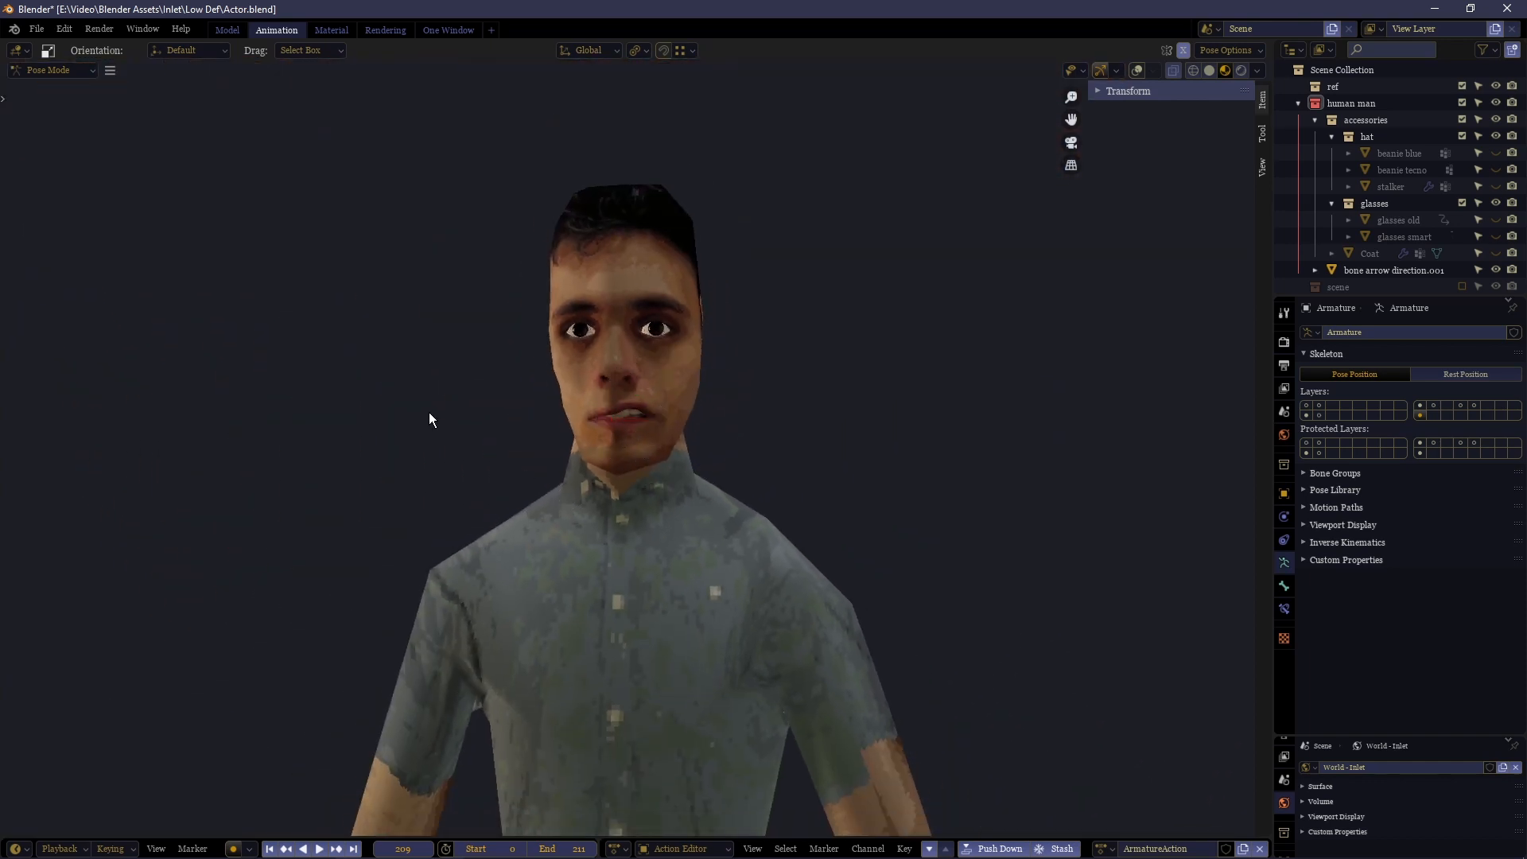
{"action": "middle_click_drag", "start_coordinate": [279, 488], "coordinate": [325, 506]}
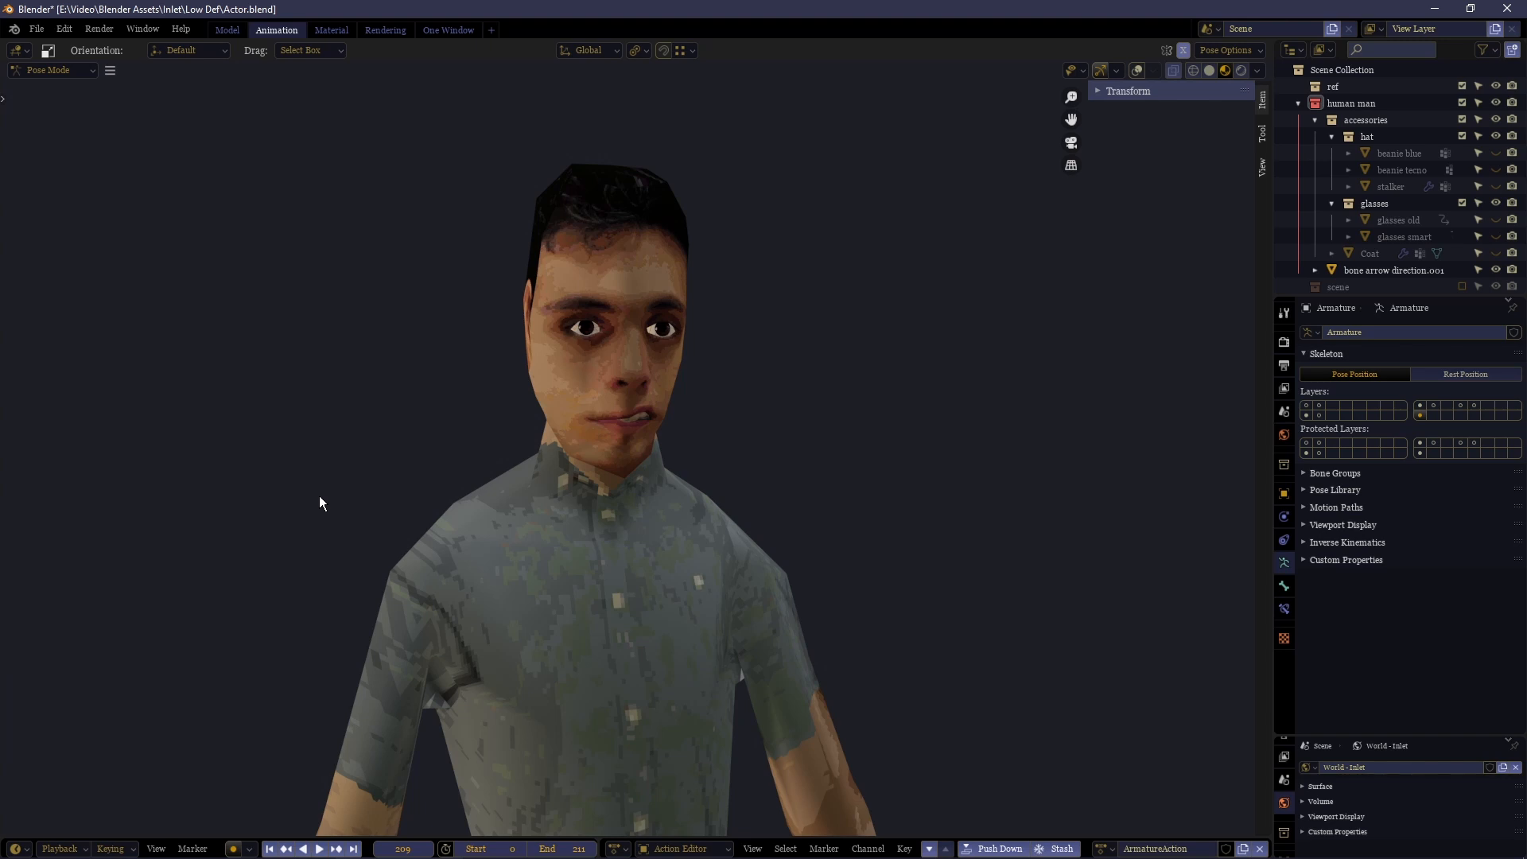
{"action": "middle_click_drag", "start_coordinate": [870, 557], "coordinate": [825, 555]}
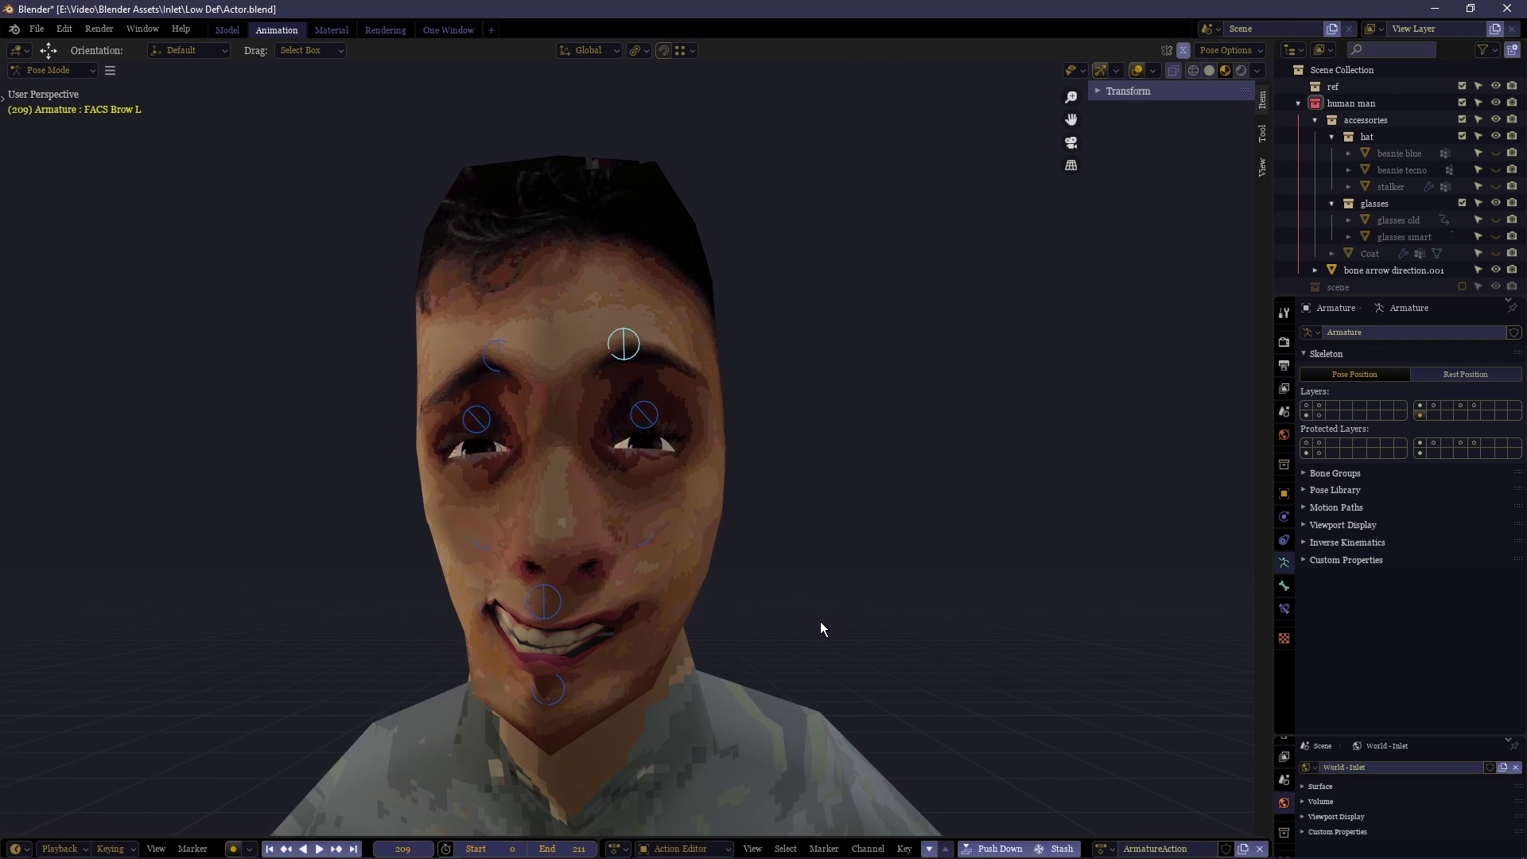
Clear the facial pose, then lower the FACS Chin vertically to open the mouth after two cancelled tries
{"action": "right_click", "coordinate": [820, 628]}
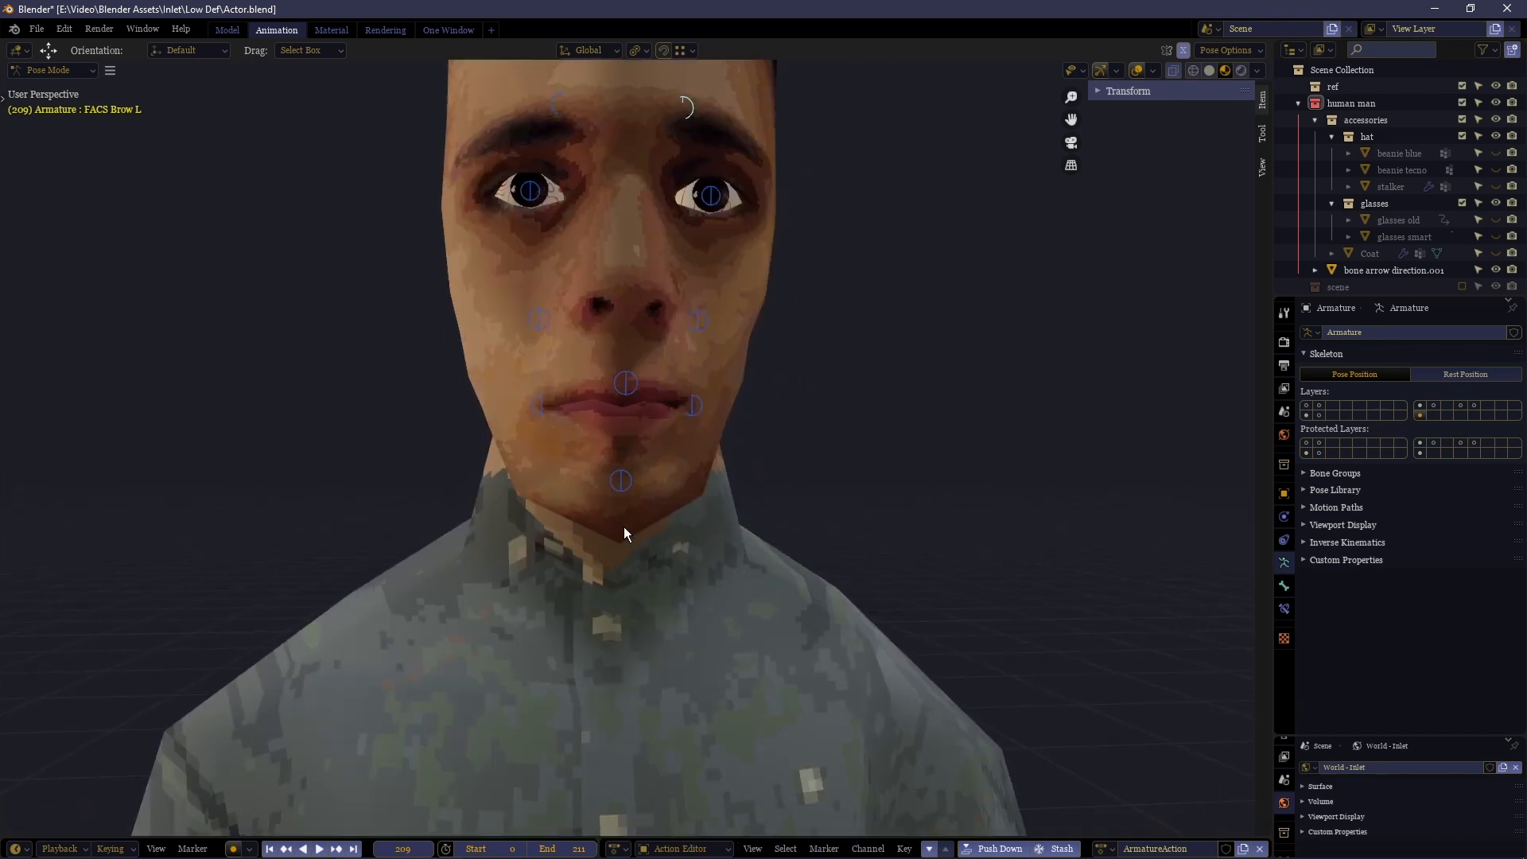
{"action": "key", "text": "g"}
{"action": "key", "text": "z"}
{"action": "key", "text": "Escape"}
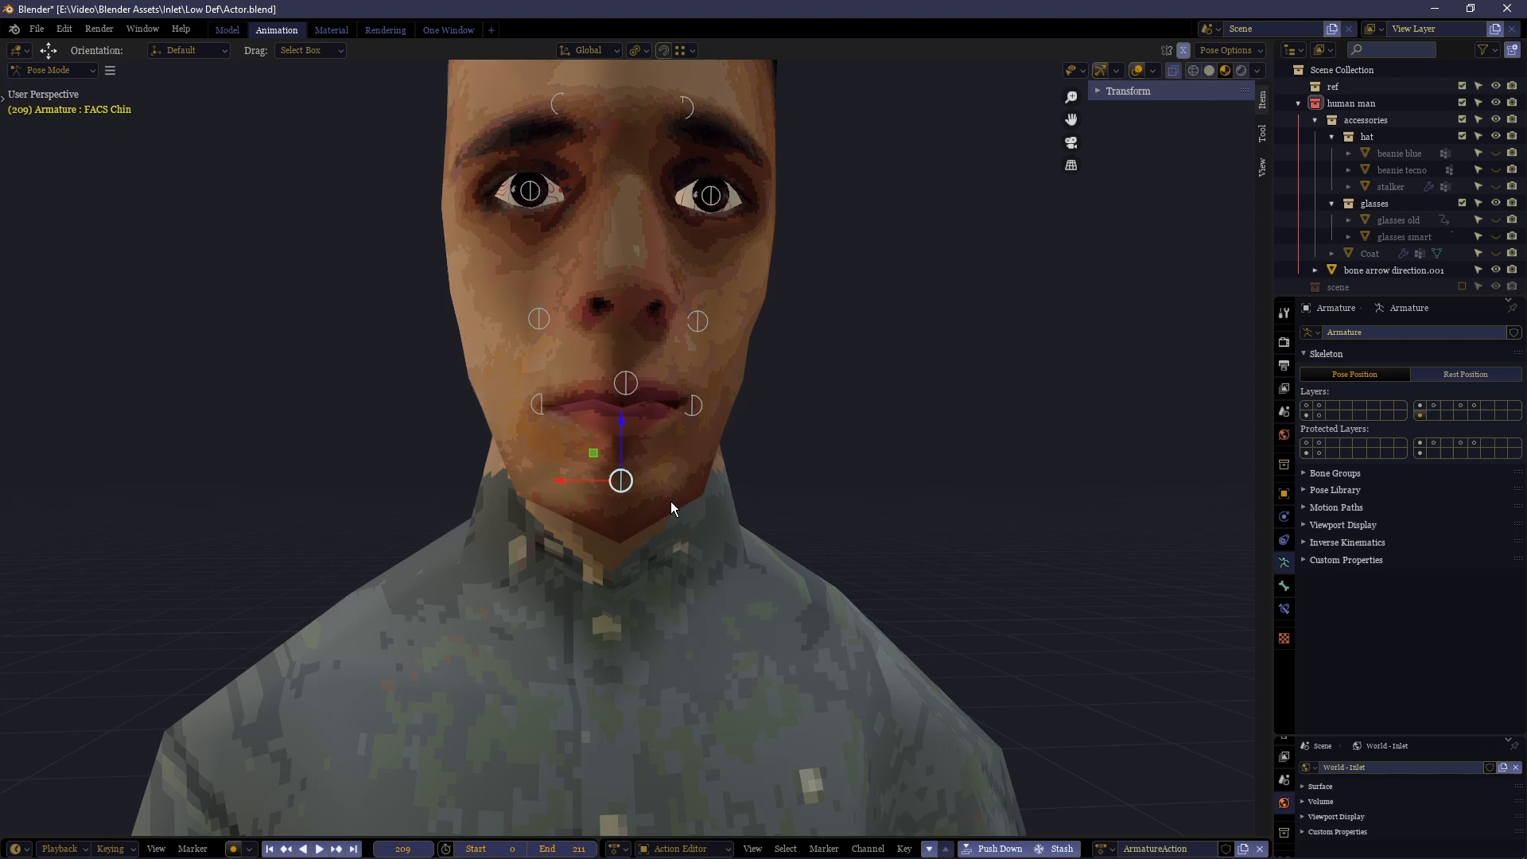
{"action": "key", "text": "g"}
{"action": "key", "text": "z"}
{"action": "key", "text": "Escape"}
{"action": "key", "text": "g"}
{"action": "key", "text": "z"}
{"action": "left_click", "coordinate": [620, 513]}
Enlarge the FACS Lip Middle control and raise it higher
{"action": "left_click", "coordinate": [623, 382]}
{"action": "key", "text": "s"}
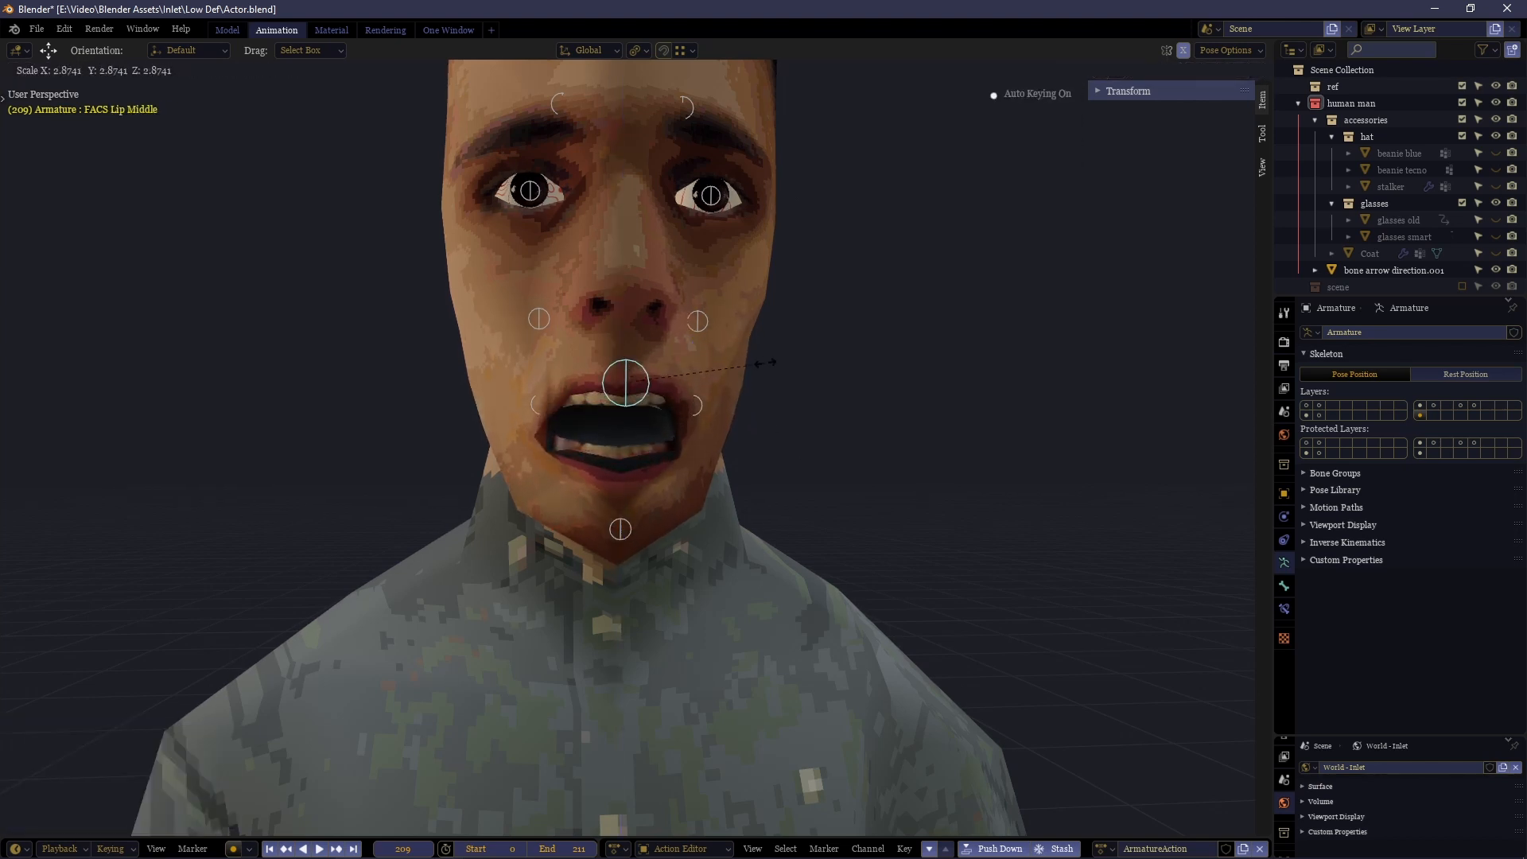
{"action": "left_click", "coordinate": [739, 391]}
{"action": "key", "text": "g"}
{"action": "left_click", "coordinate": [738, 339]}
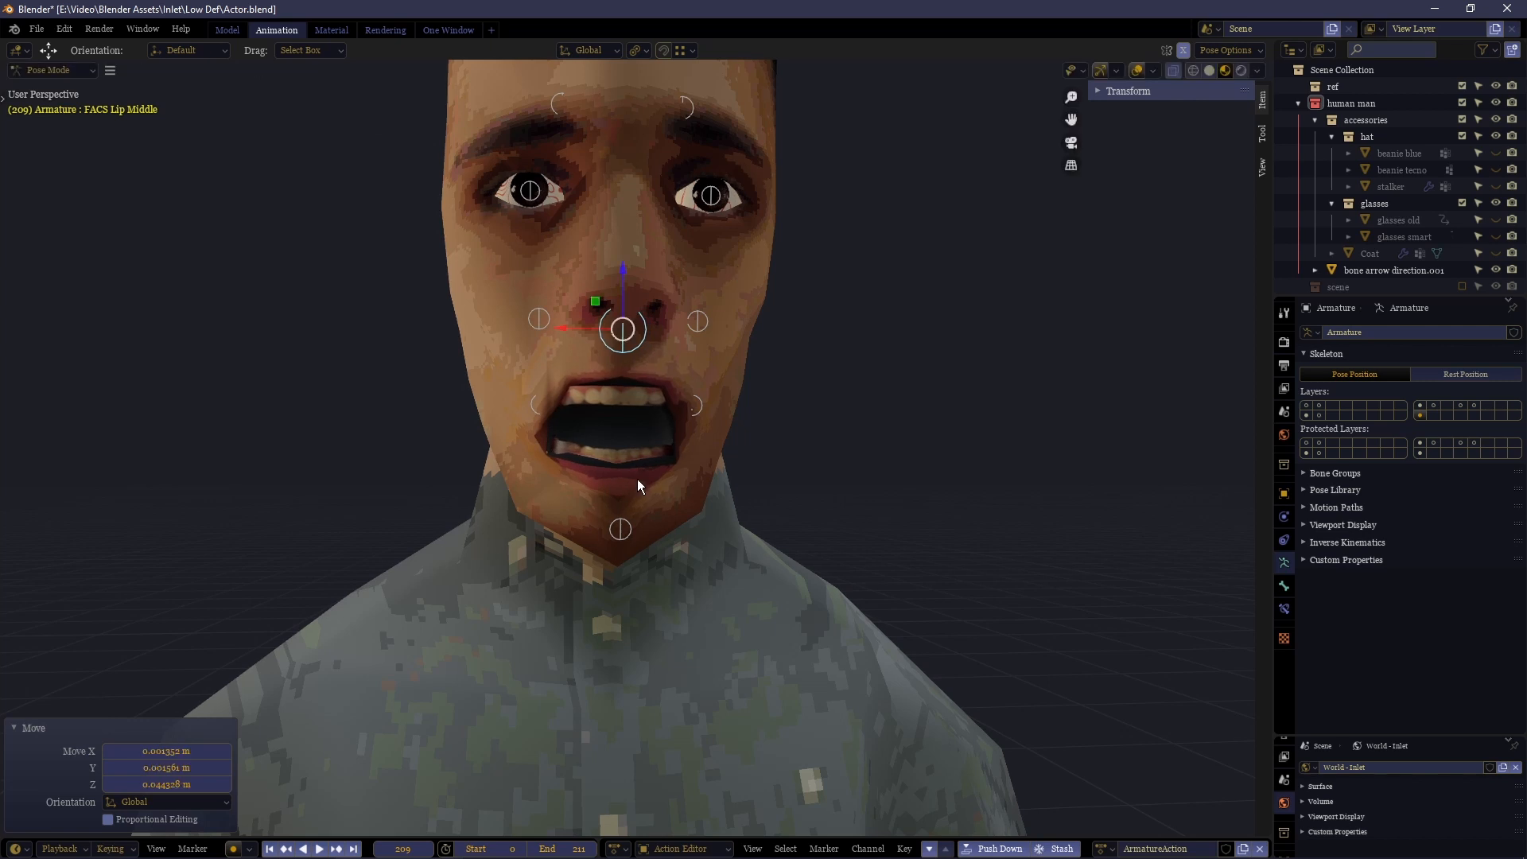
Readjust the chin height vertically and start moving the right mouth corner
{"action": "left_click", "coordinate": [631, 506]}
{"action": "key", "text": "g"}
{"action": "key", "text": "z"}
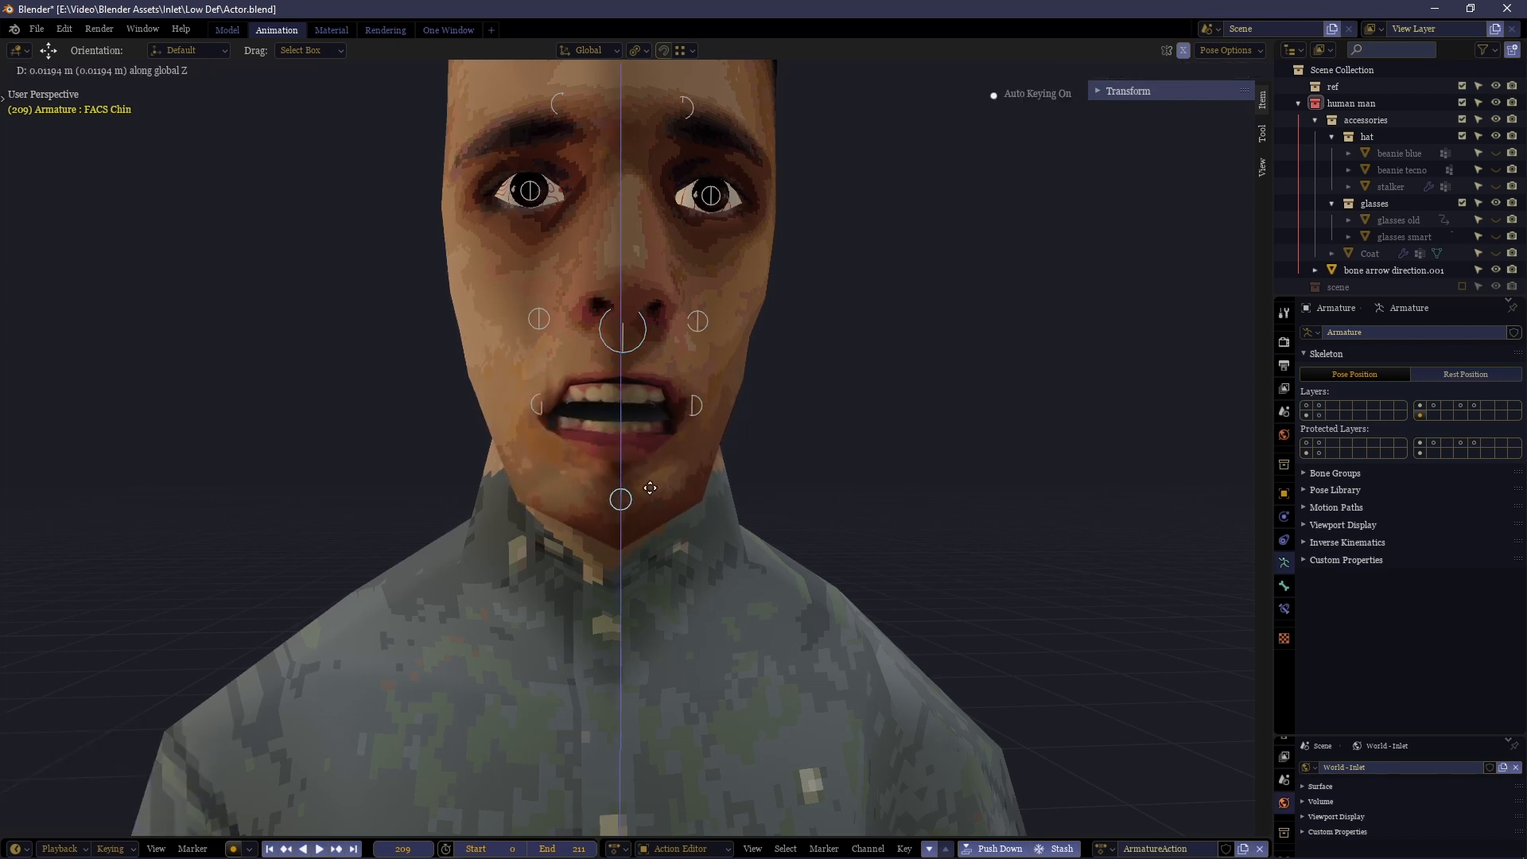
{"action": "left_click", "coordinate": [645, 514]}
{"action": "left_click", "coordinate": [540, 400]}
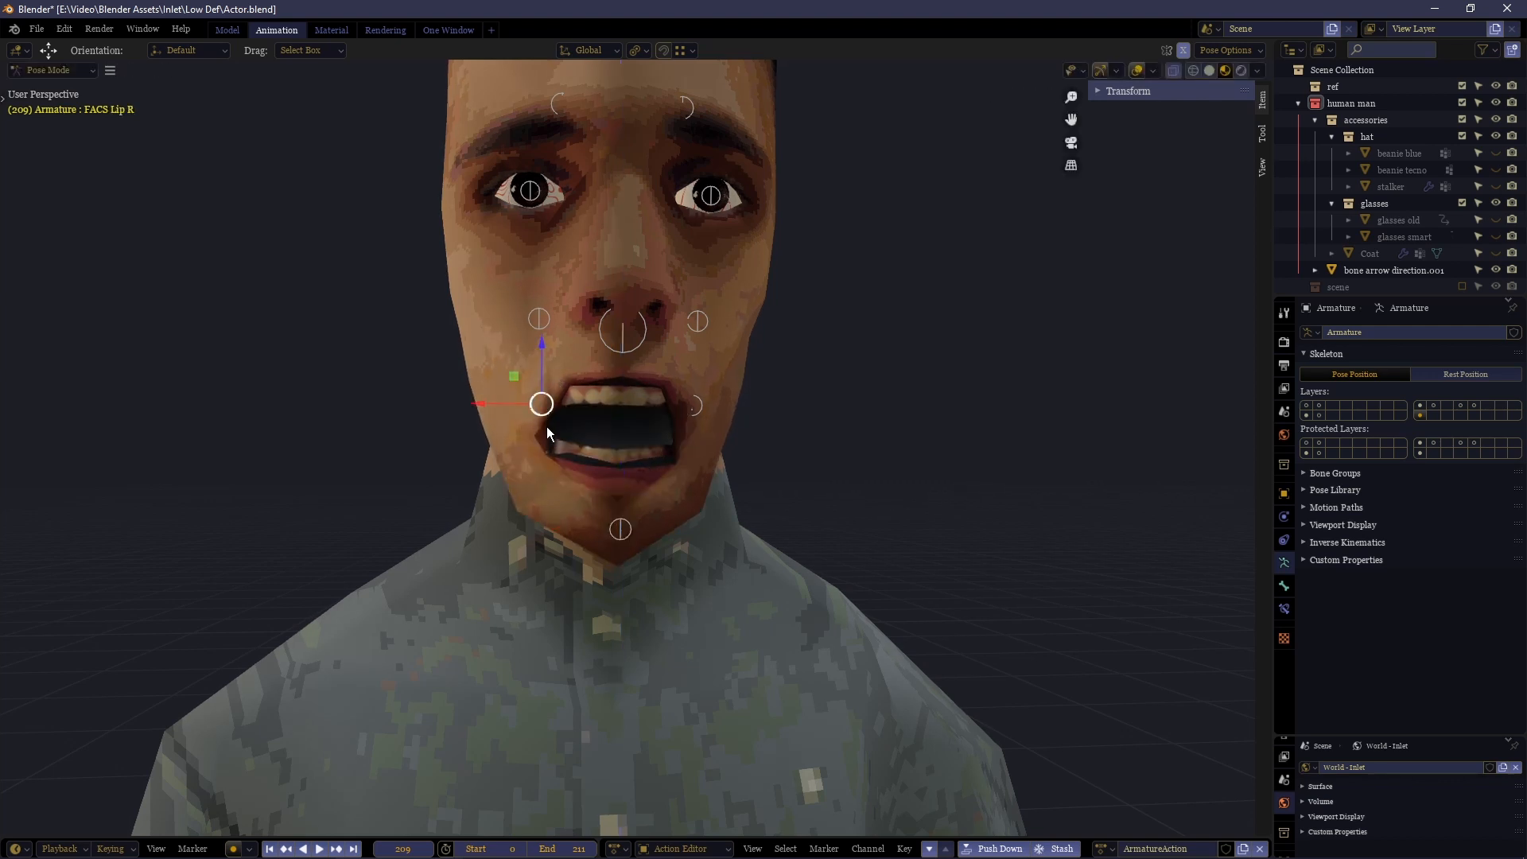
{"action": "key", "text": "g"}
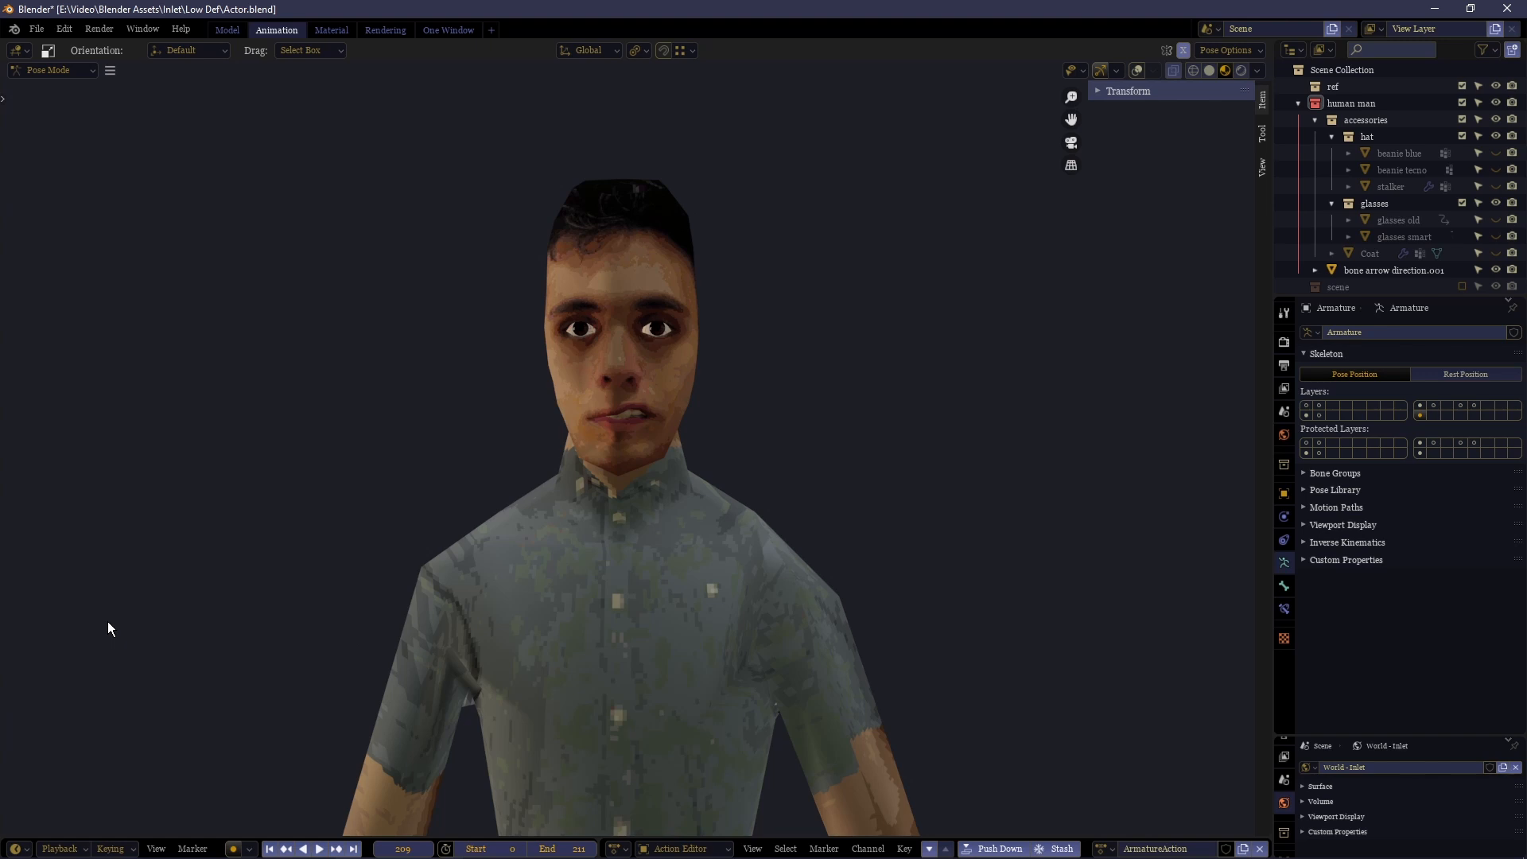
Orbit the view around the head with the phoneme pose library shown
{"action": "middle_click_drag", "start_coordinate": [330, 416], "coordinate": [351, 426]}
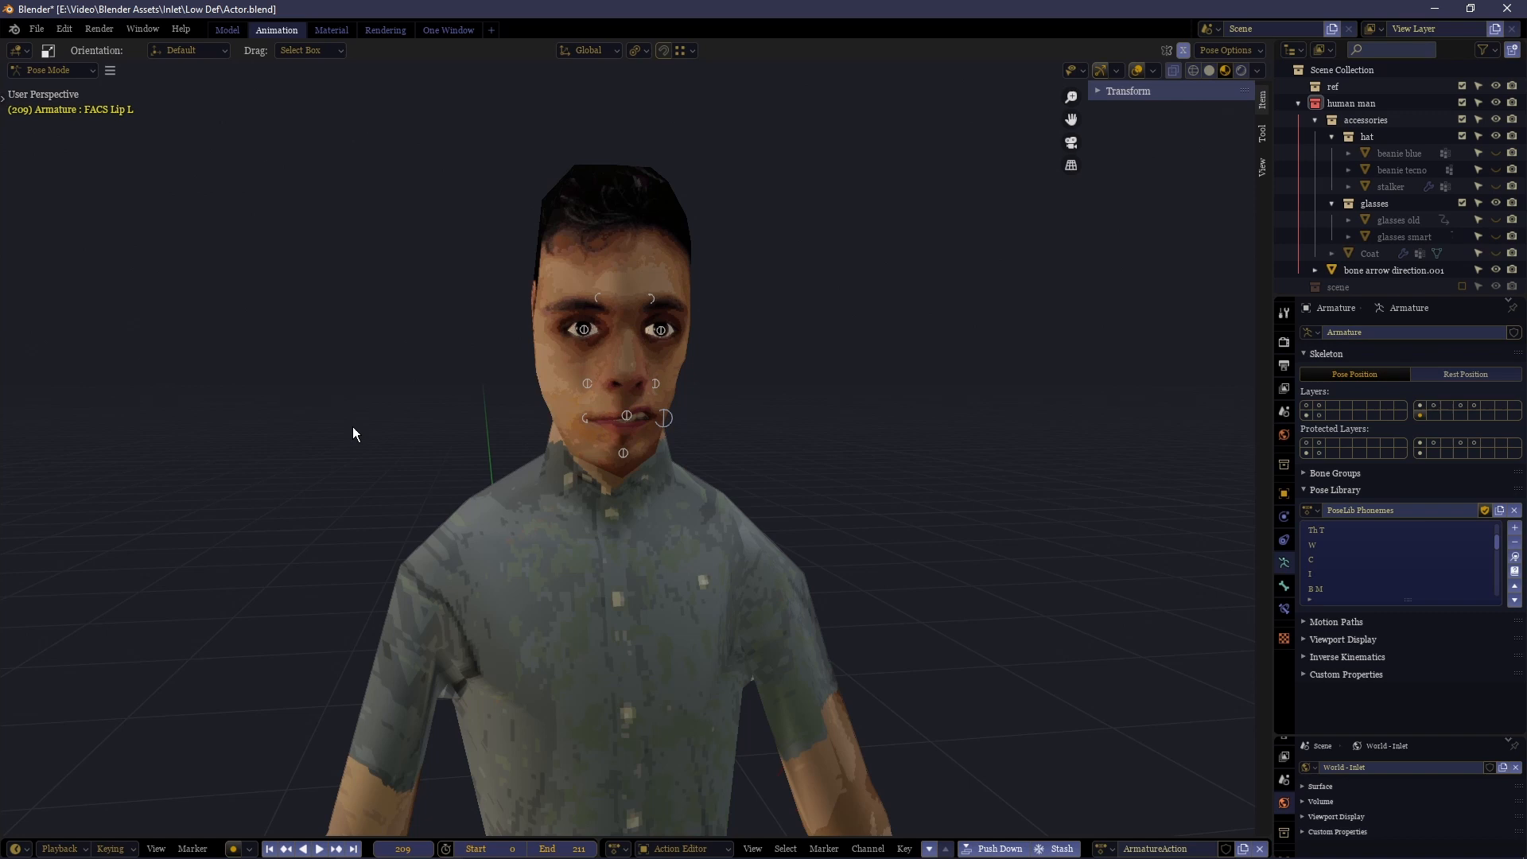
{"action": "scroll", "coordinate": [677, 446], "scroll_direction": "up", "scroll_amount": 3}
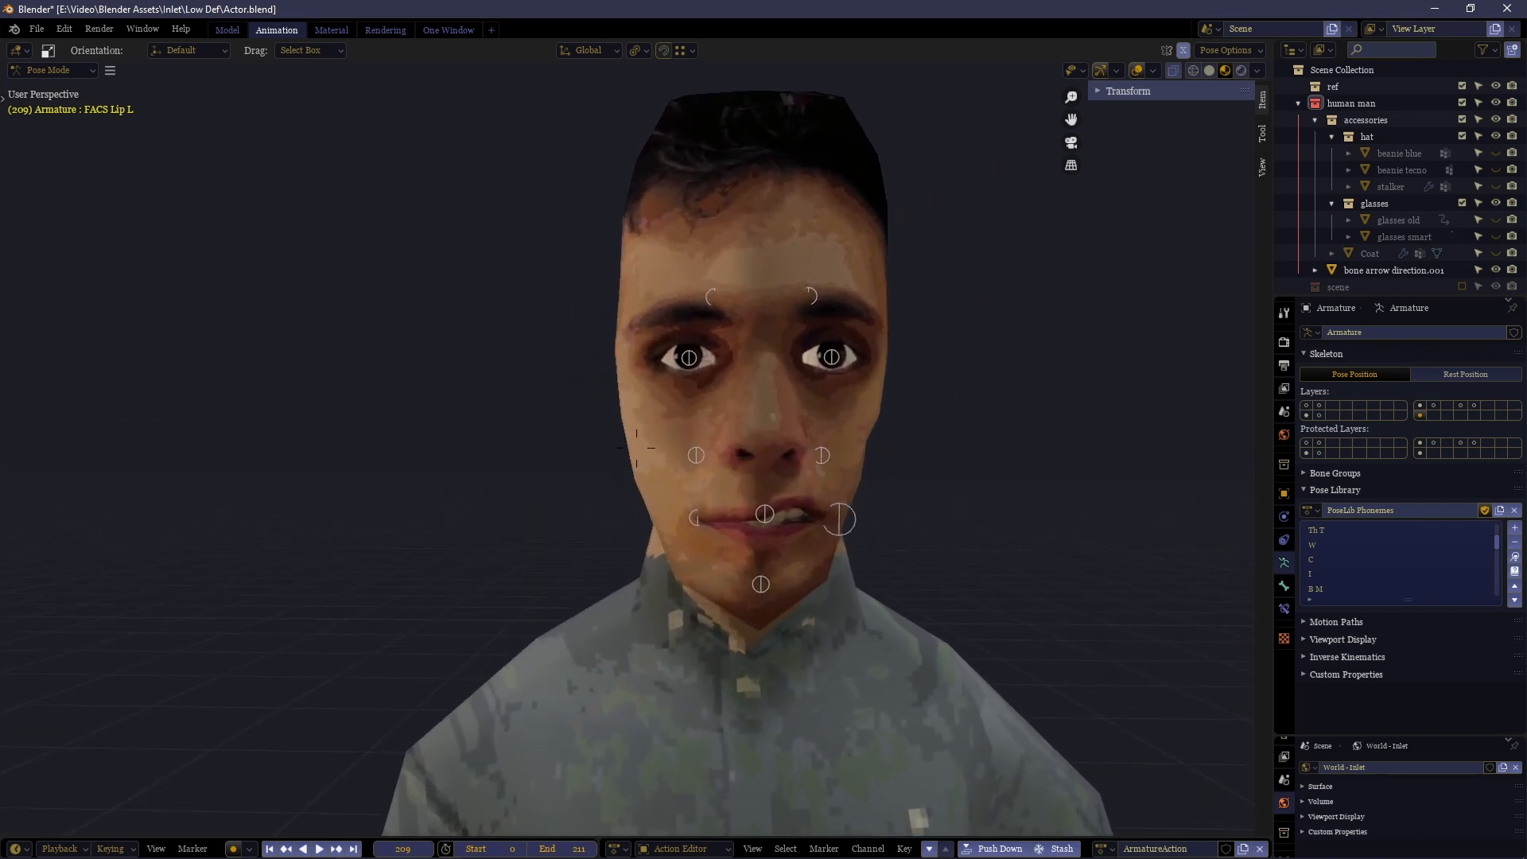
{"action": "scroll", "coordinate": [676, 447], "scroll_direction": "up", "scroll_amount": 2}
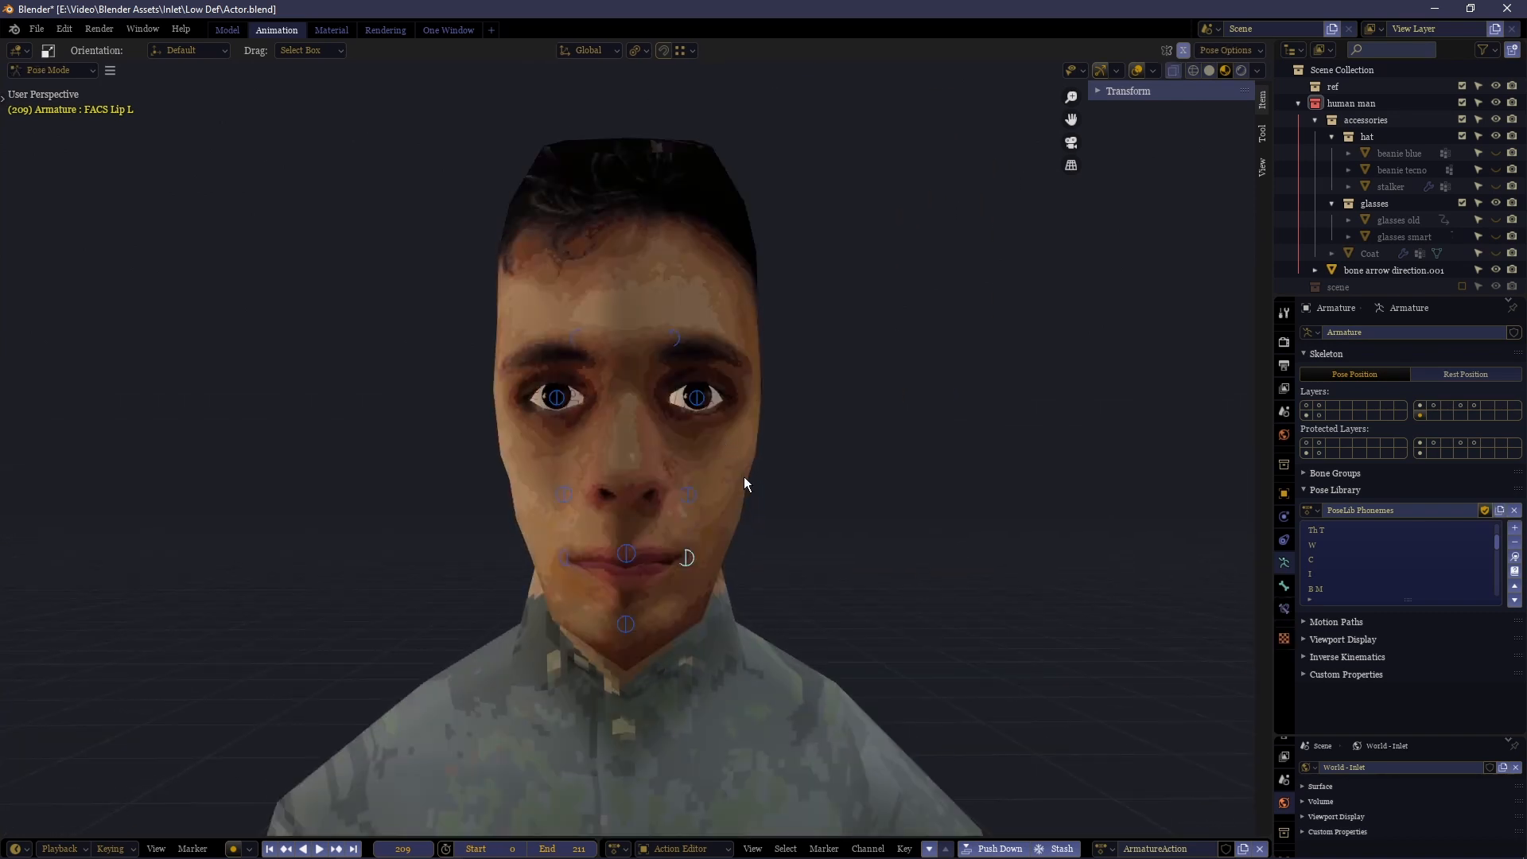
{"action": "scroll", "coordinate": [758, 502], "scroll_direction": "up", "scroll_amount": 2}
{"action": "scroll", "coordinate": [661, 497], "scroll_direction": "up", "scroll_amount": 2}
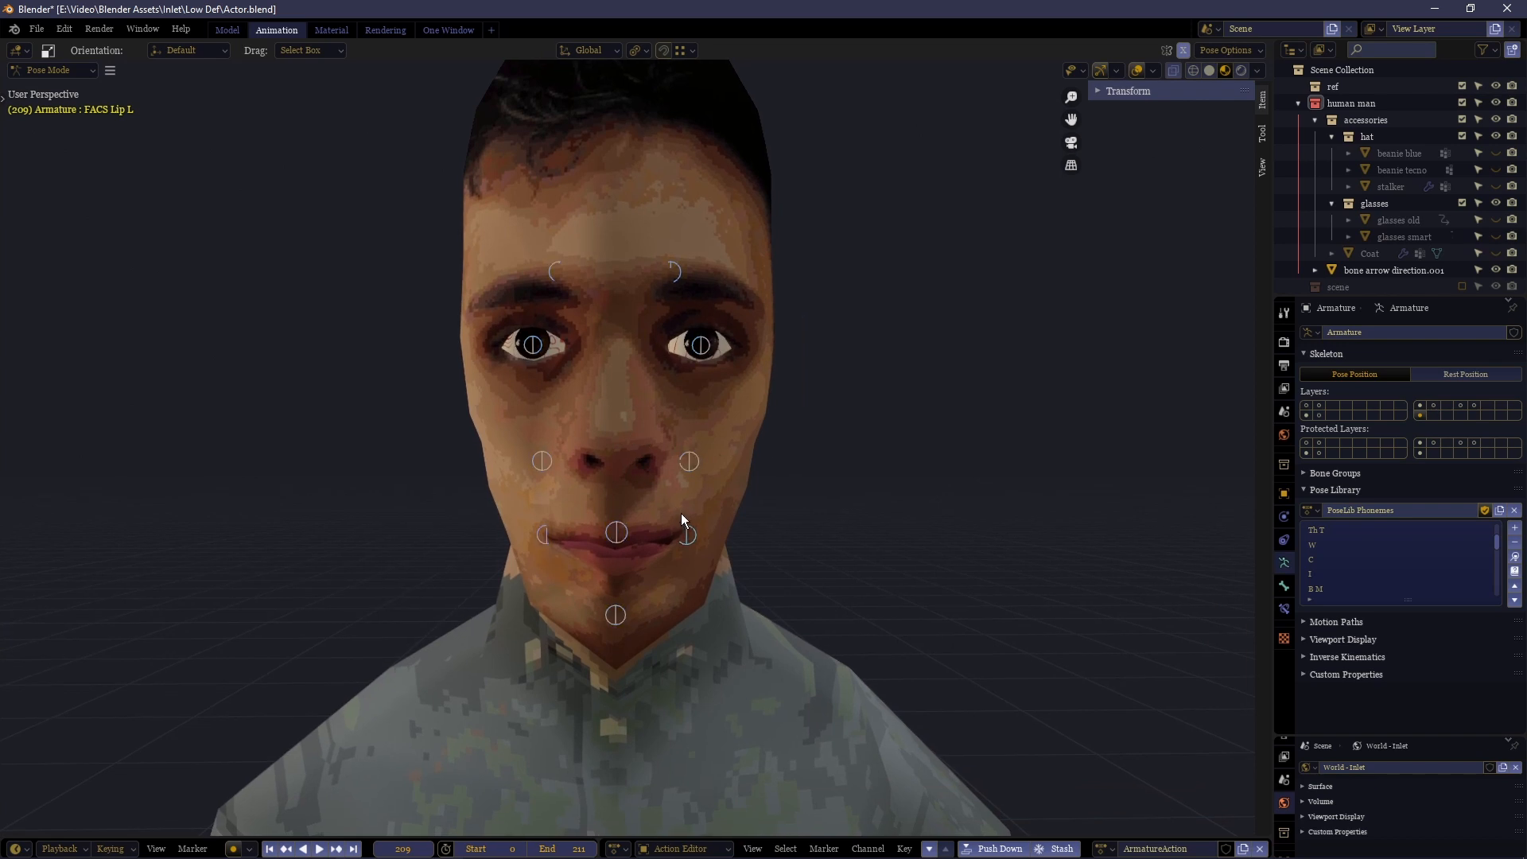
Pull the lip corners toward the centre and enlarge the FACS Lip Middle control
{"action": "left_click", "coordinate": [686, 534]}
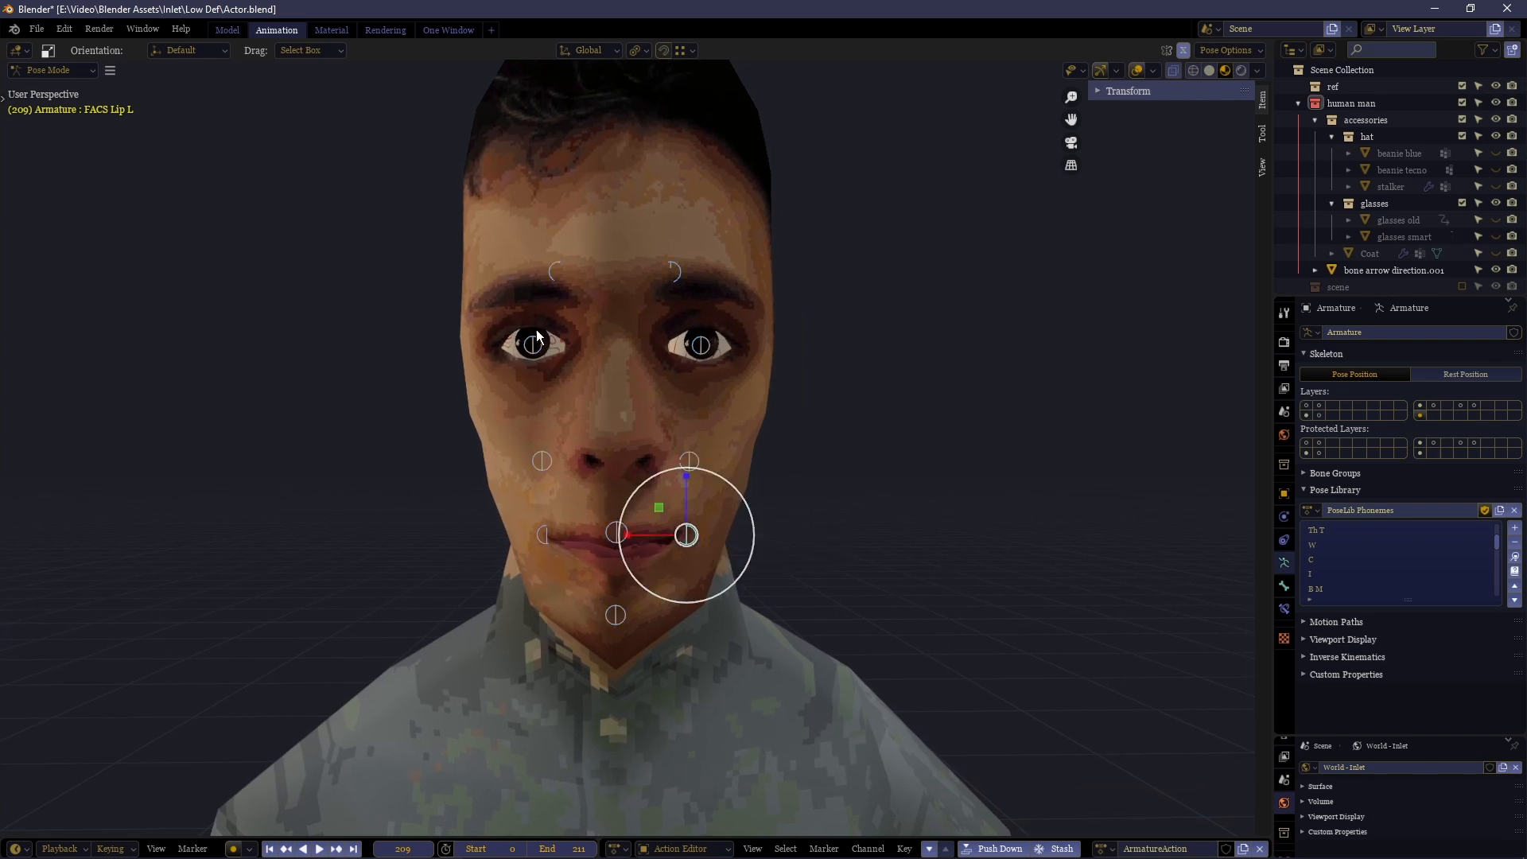
{"action": "middle_click_drag", "start_coordinate": [535, 338], "coordinate": [543, 367]}
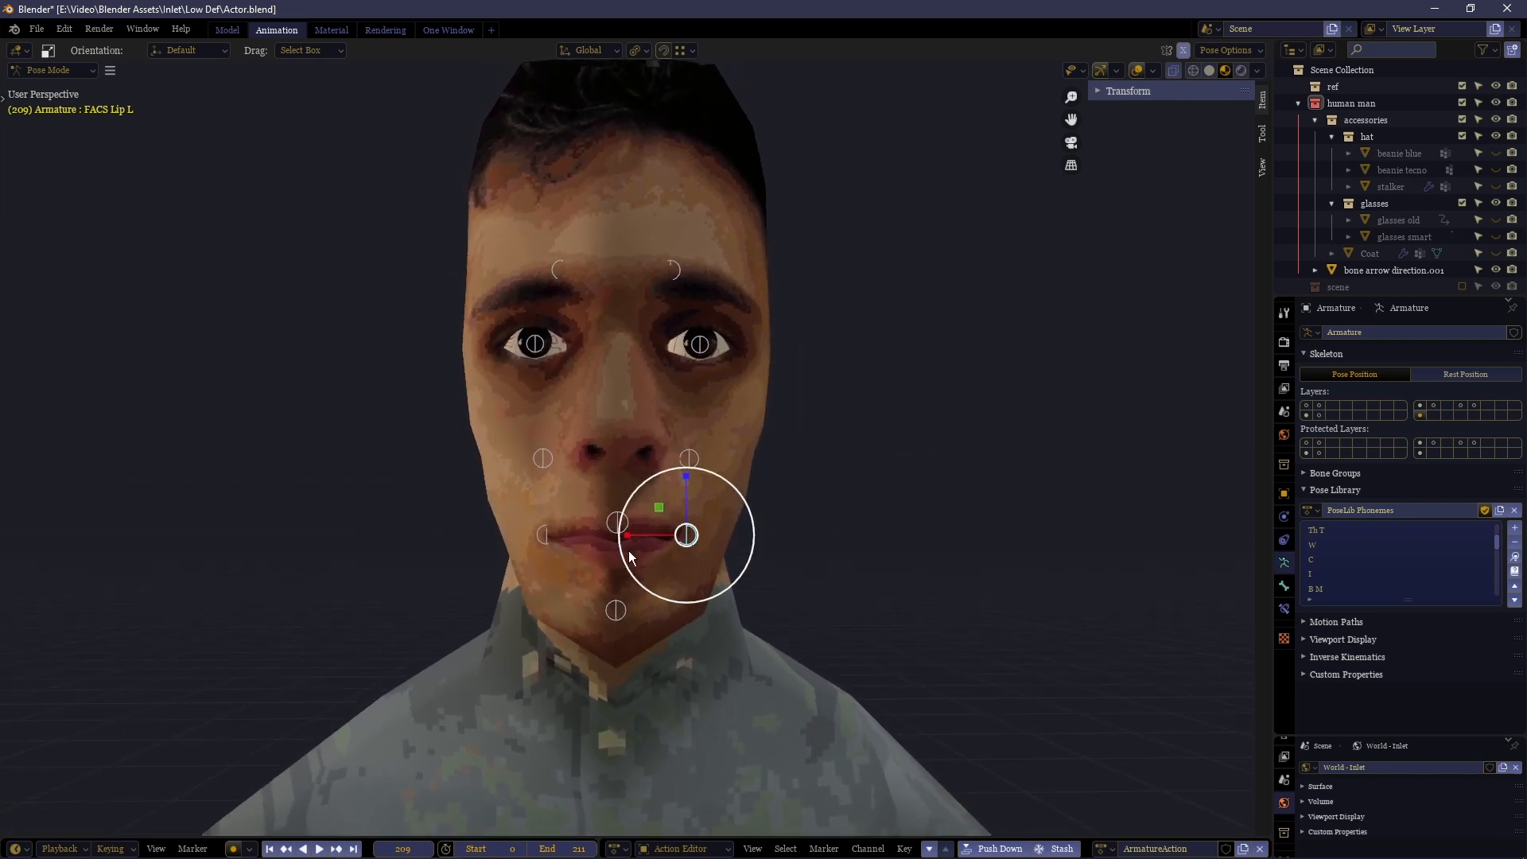
{"action": "left_click_drag", "start_coordinate": [629, 554], "coordinate": [548, 544]}
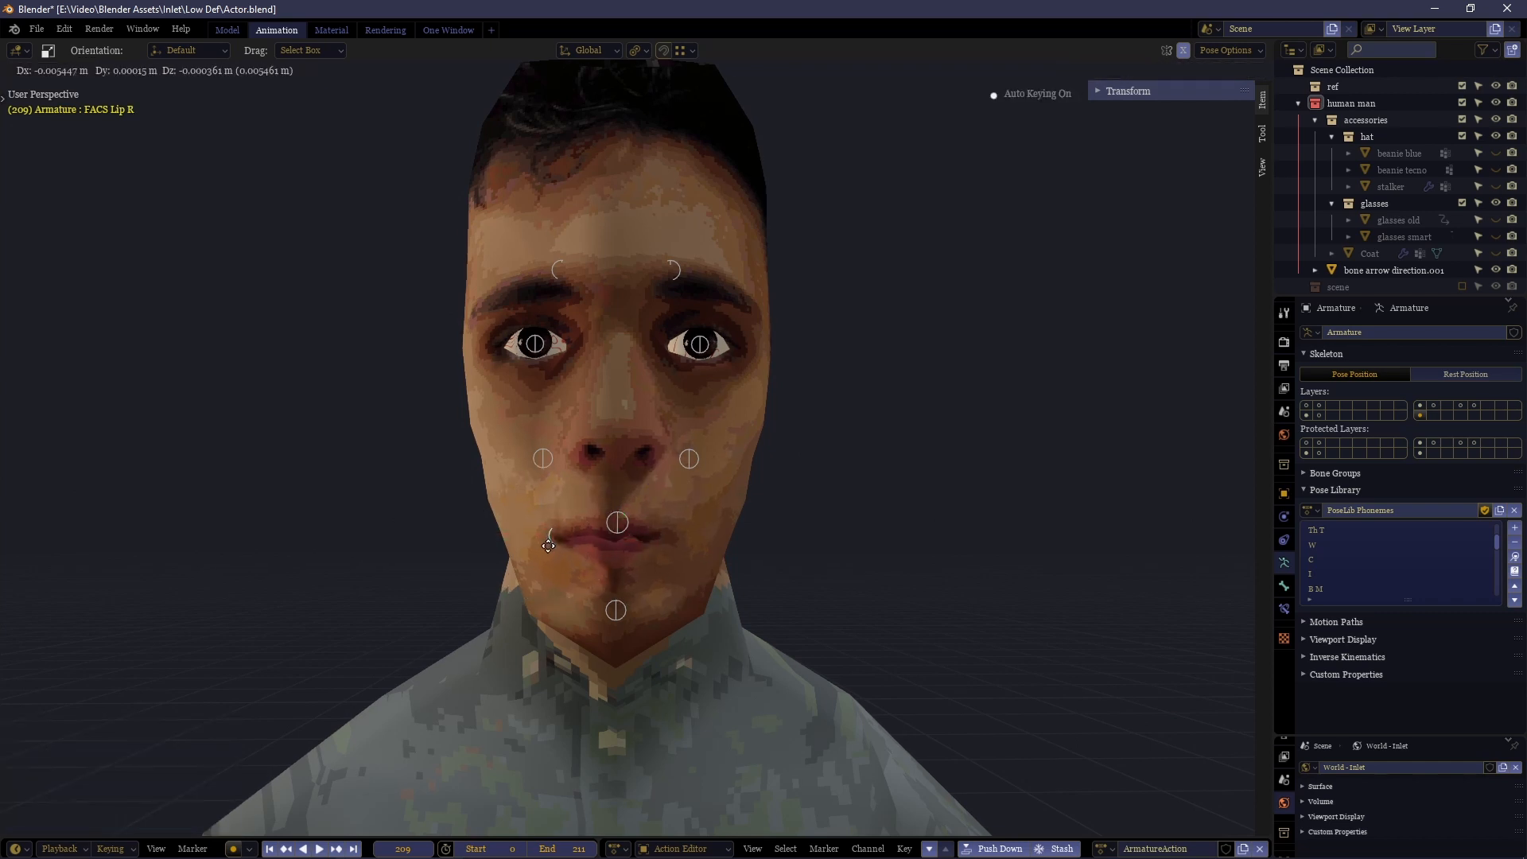
{"action": "left_click", "coordinate": [548, 545]}
{"action": "left_click", "coordinate": [617, 522]}
{"action": "key", "text": "s"}
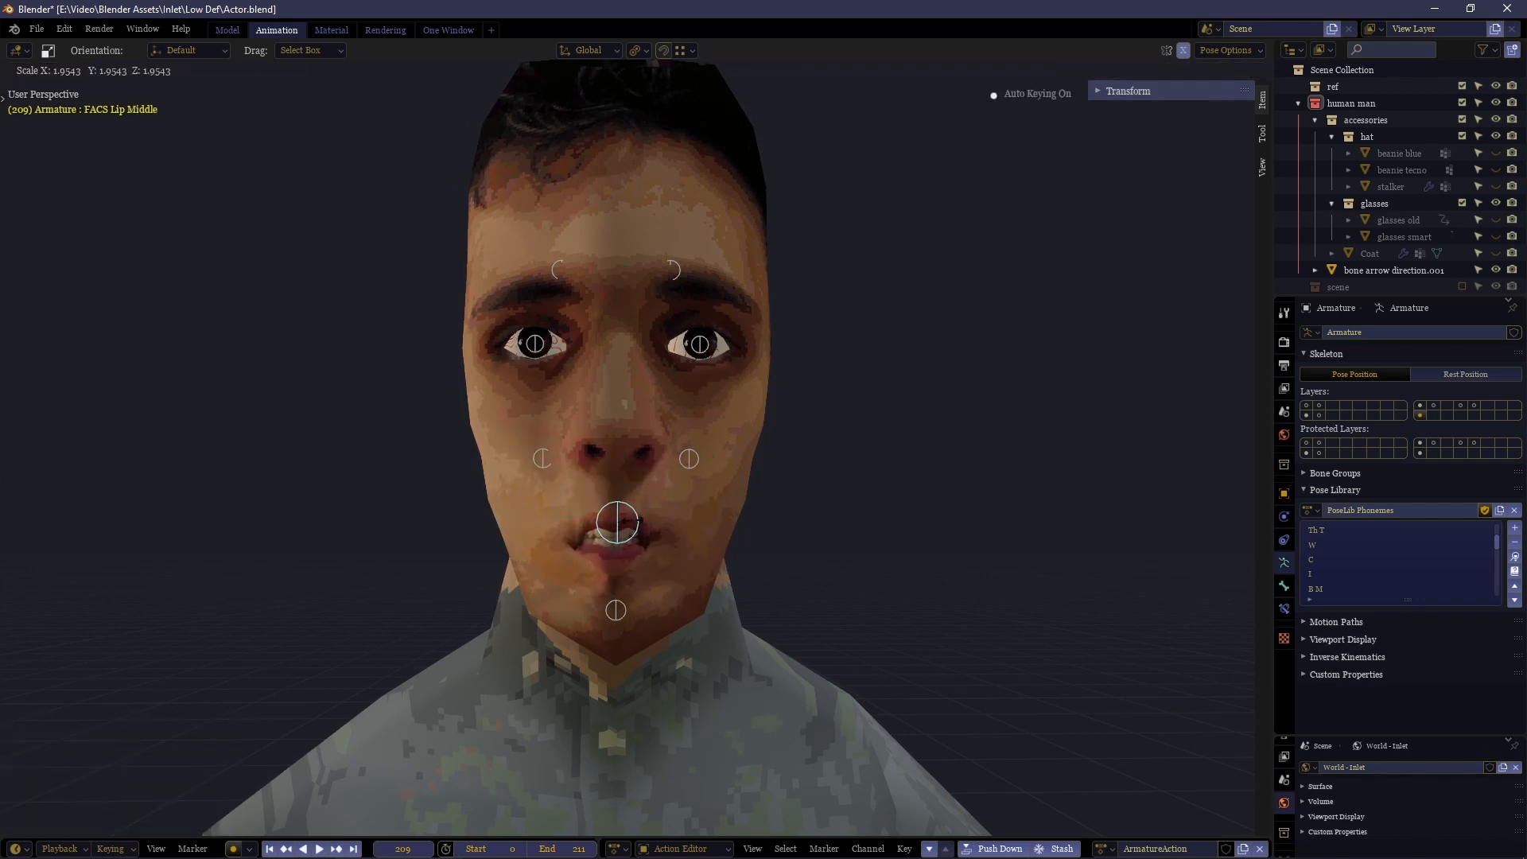
{"action": "left_click", "coordinate": [513, 435]}
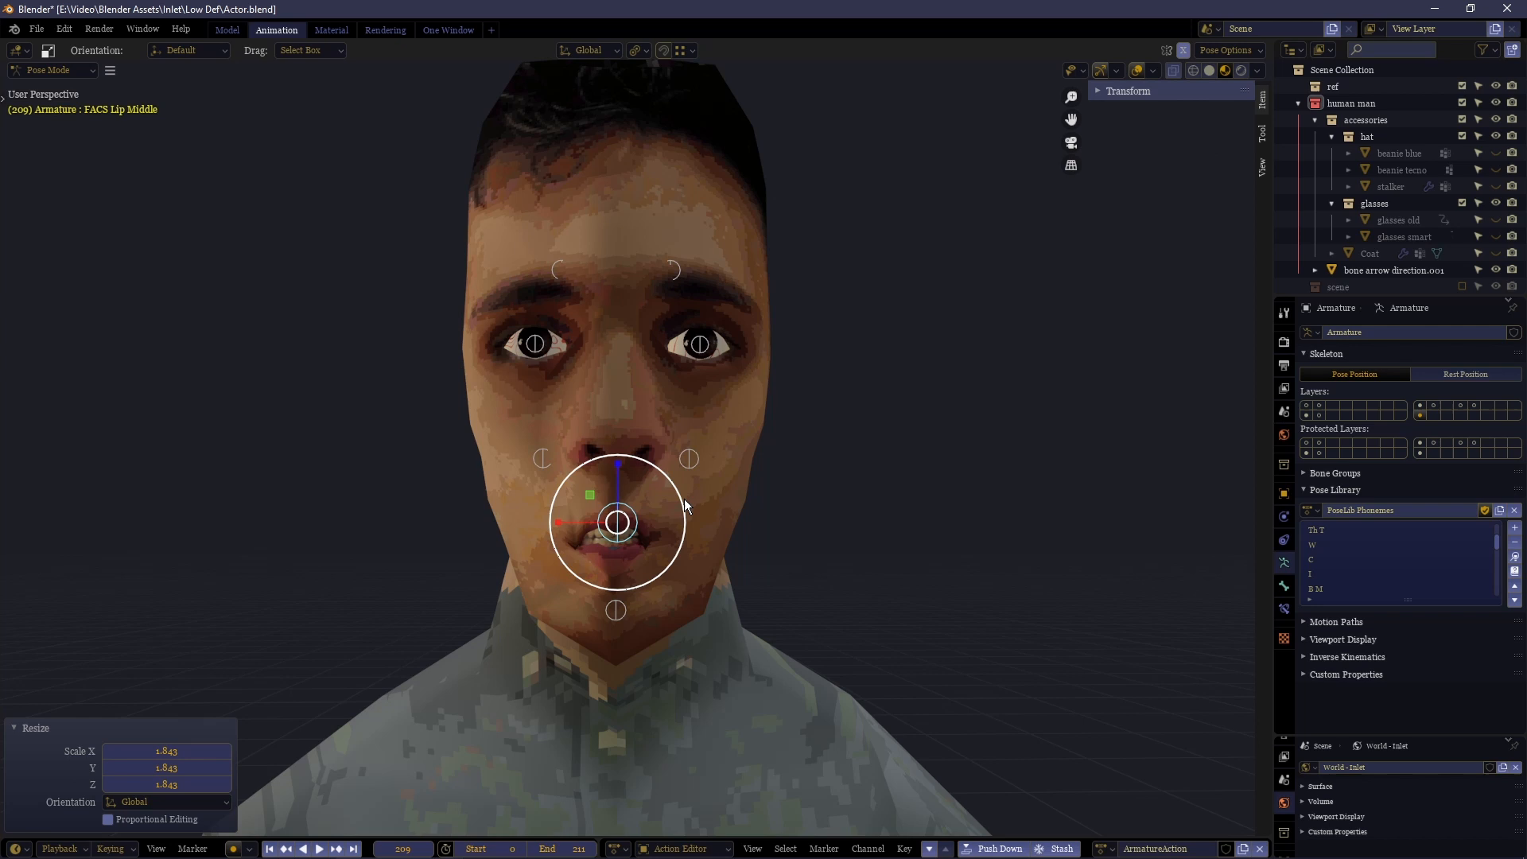
Lower the FACS Chin slightly on Z for a small open mouth, then deselect
{"action": "left_click", "coordinate": [613, 617]}
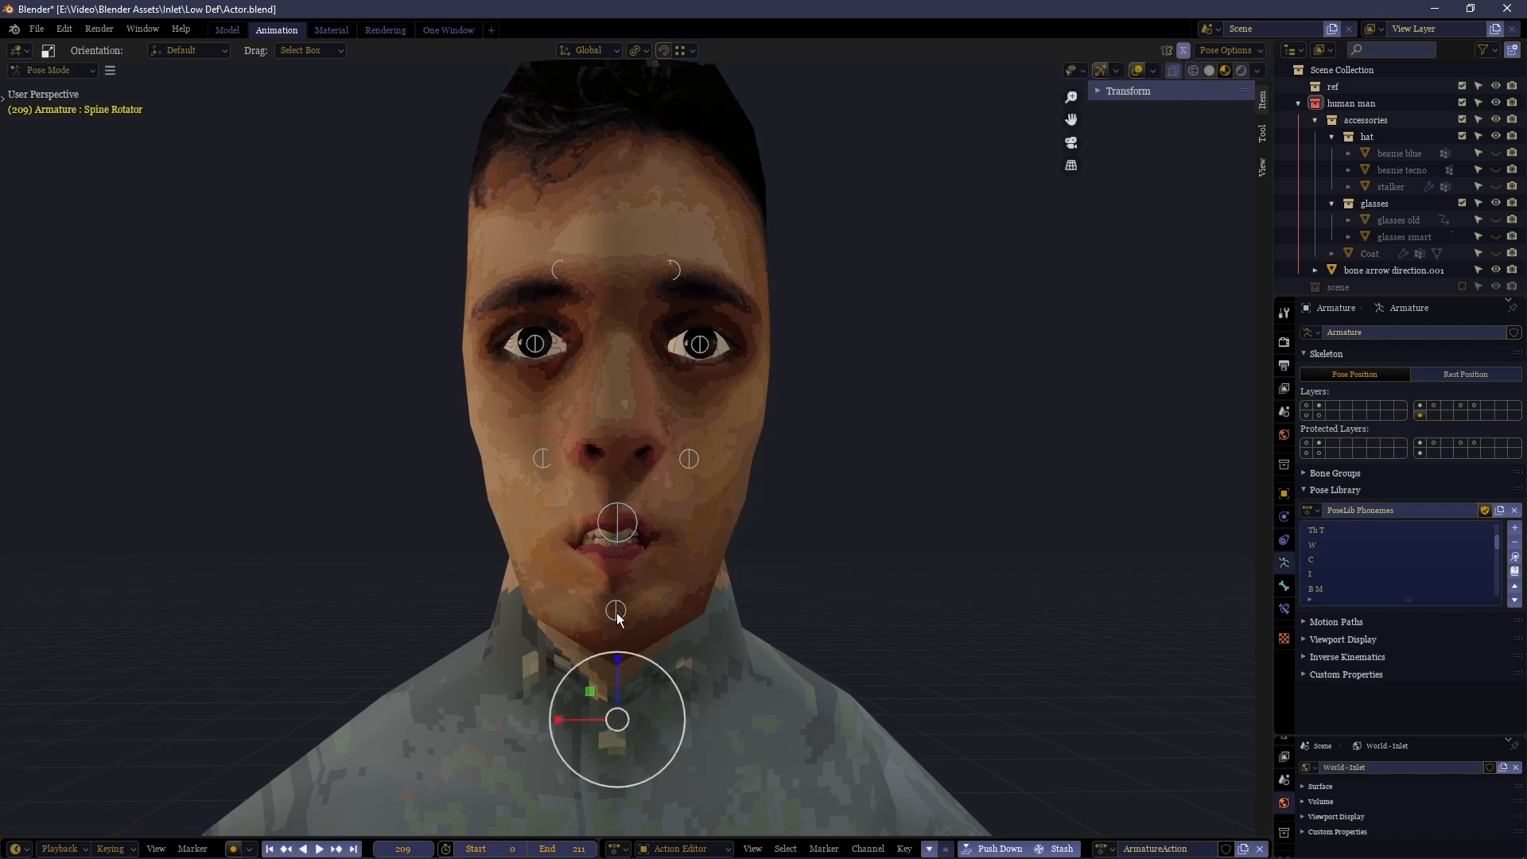
{"action": "left_click", "coordinate": [616, 613]}
{"action": "key", "text": "g"}
{"action": "key", "text": "z"}
{"action": "left_click", "coordinate": [630, 623]}
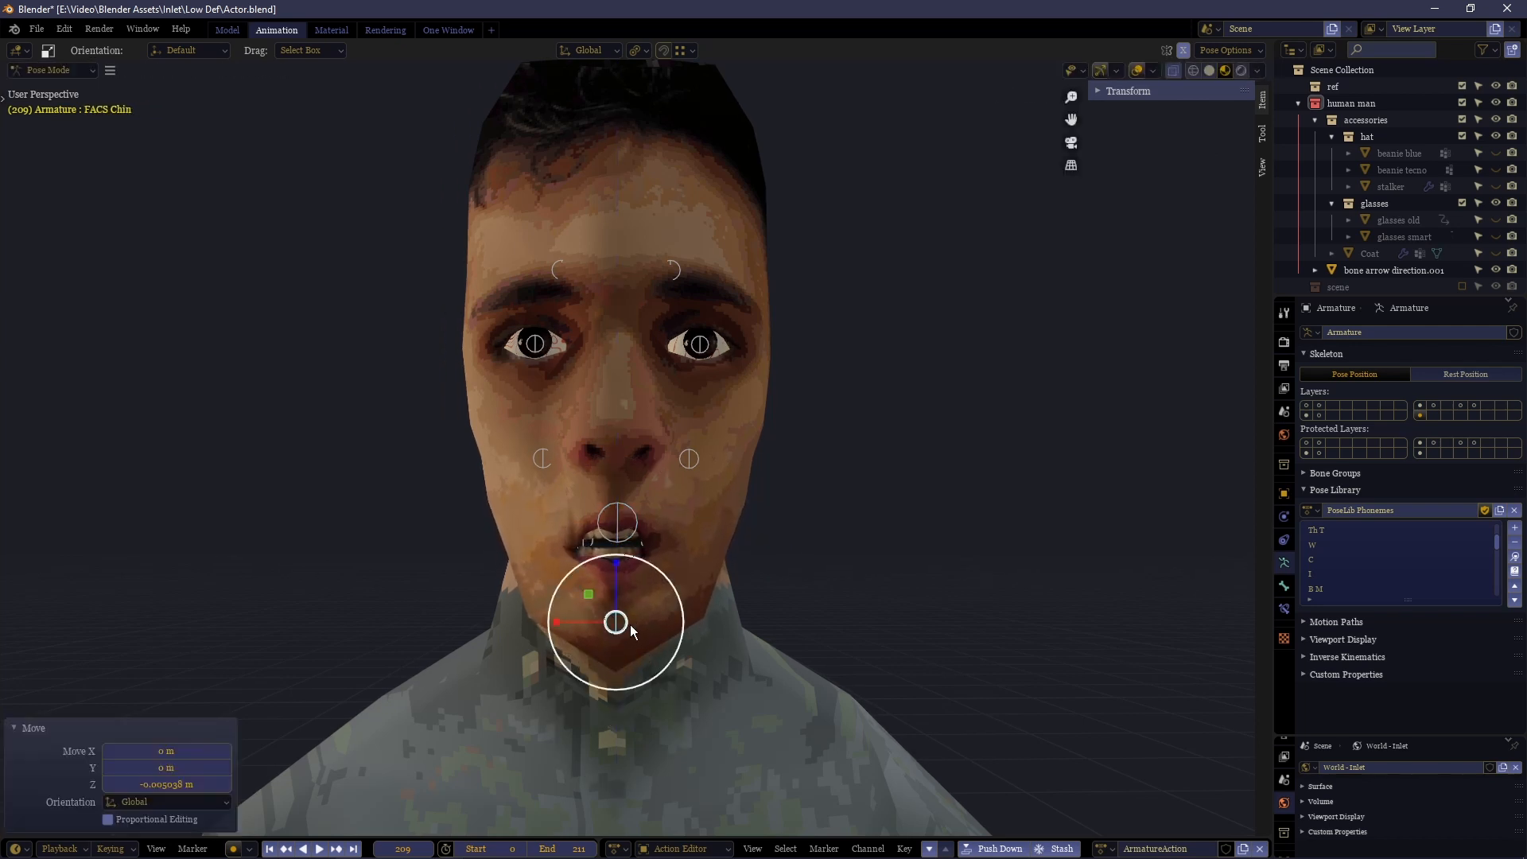
{"action": "left_click", "coordinate": [423, 430]}
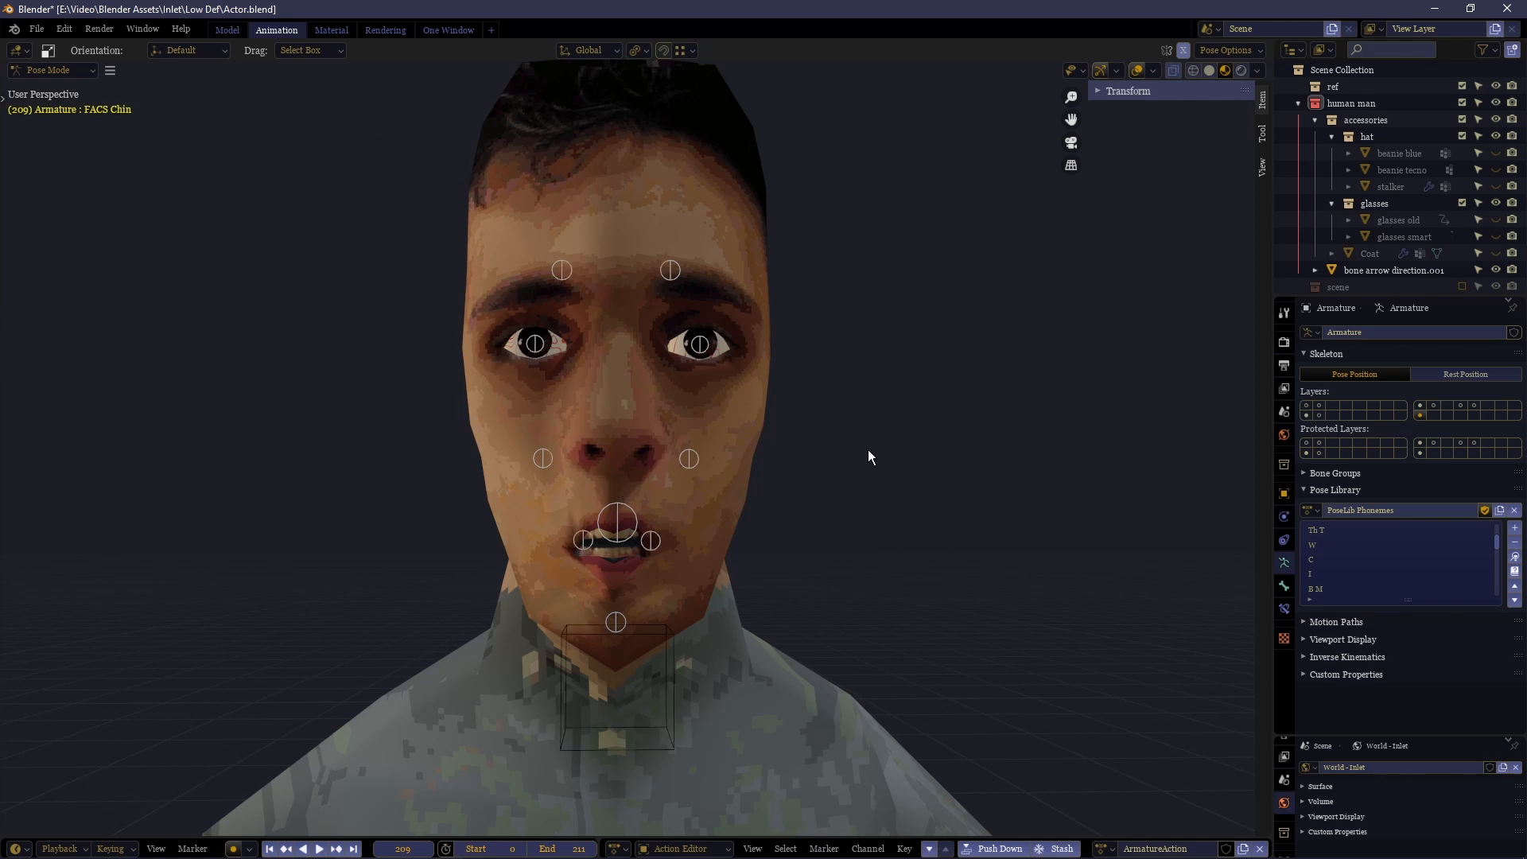
Box-select the mouth bones and apply the I pose from PoseLib Phonemes
{"action": "left_click_drag", "start_coordinate": [825, 474], "coordinate": [522, 625]}
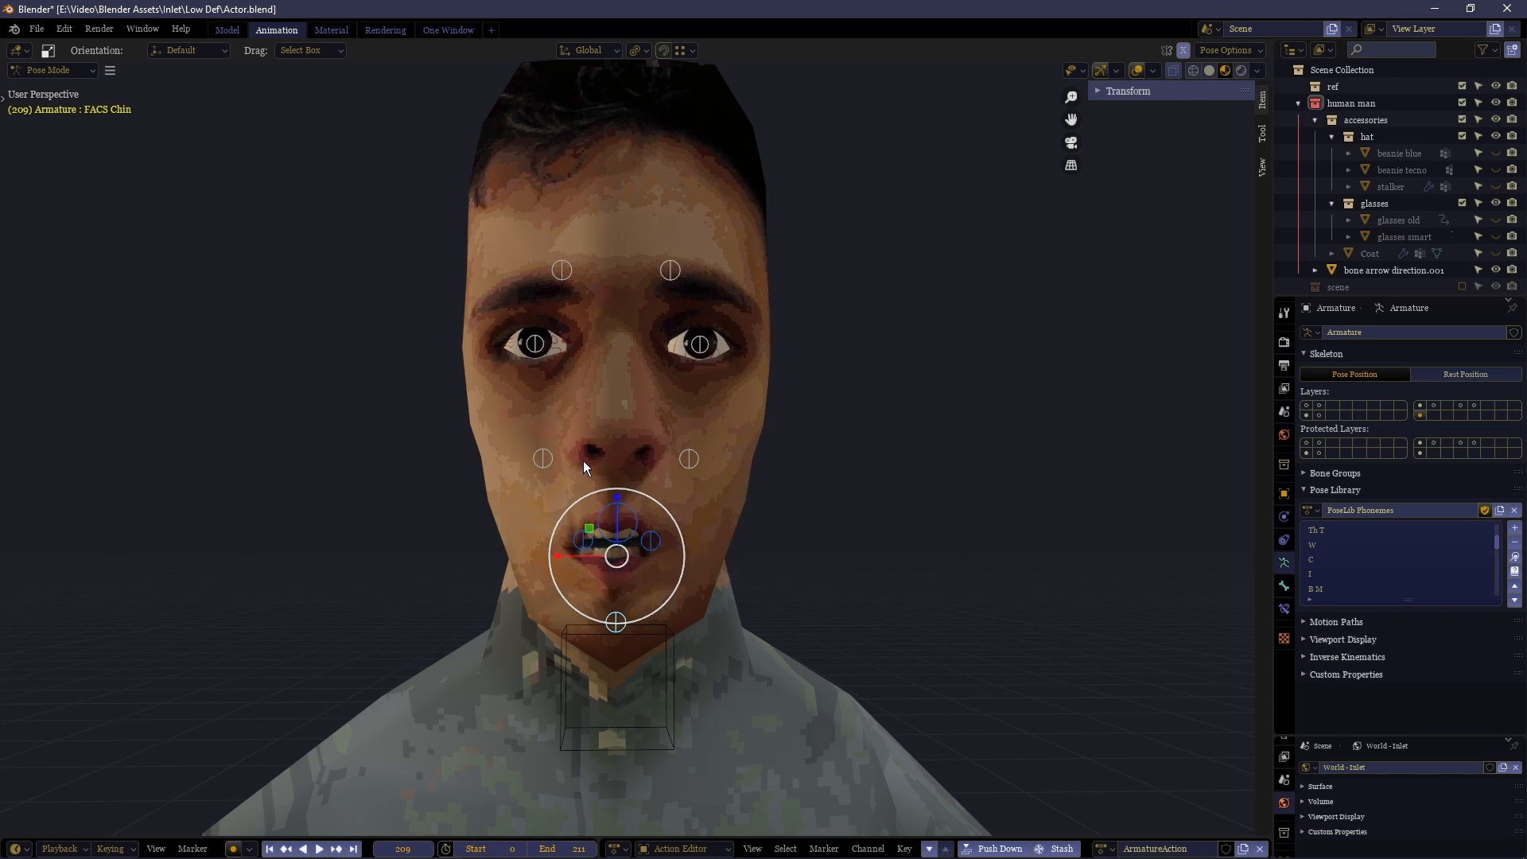
{"action": "left_click", "coordinate": [1308, 510]}
{"action": "left_click", "coordinate": [1373, 509]}
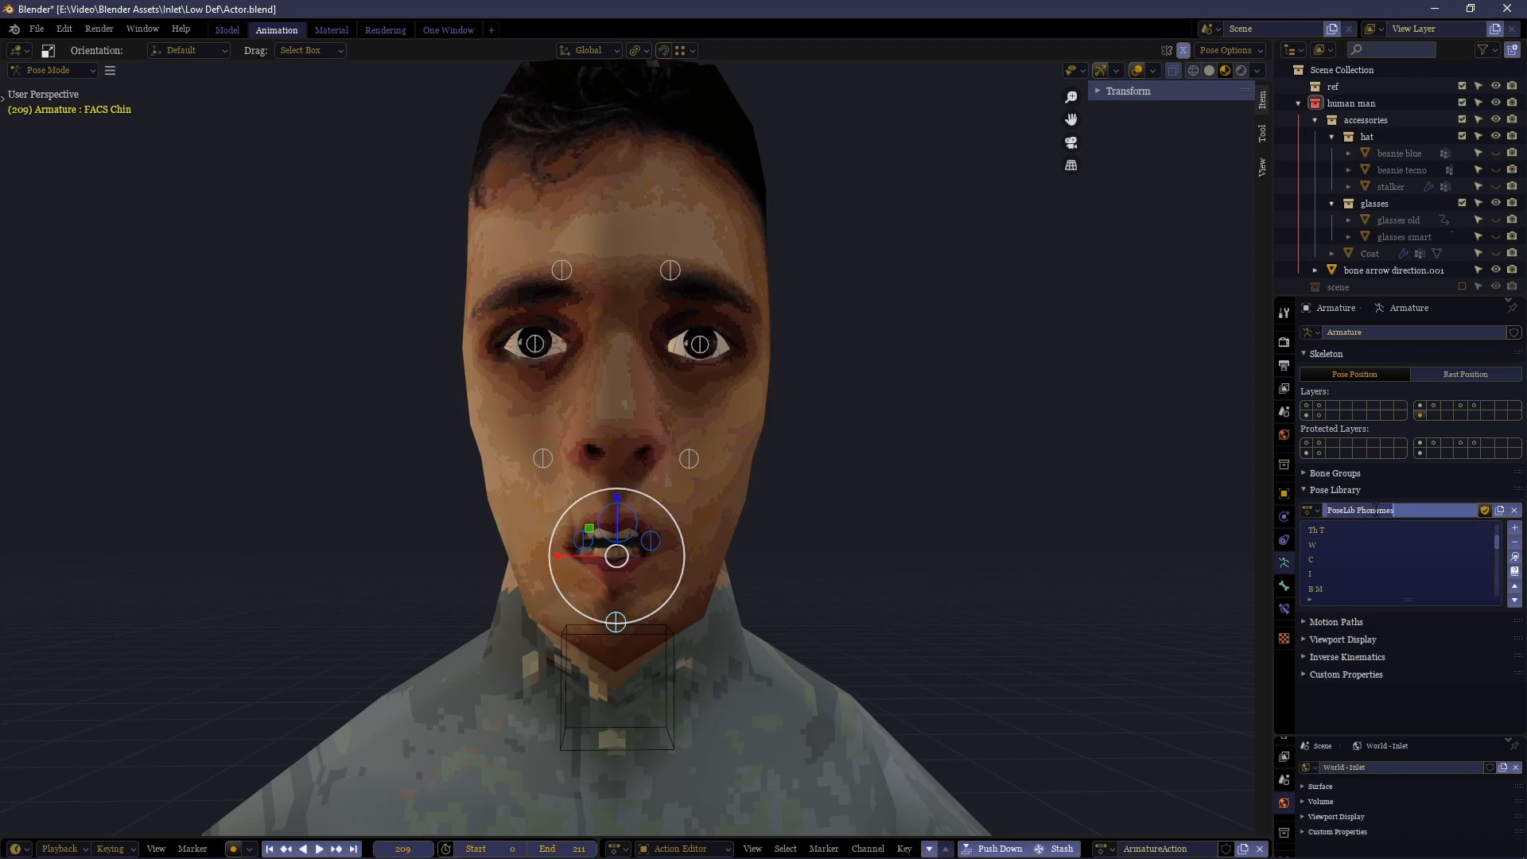
{"action": "left_click", "coordinate": [1514, 527]}
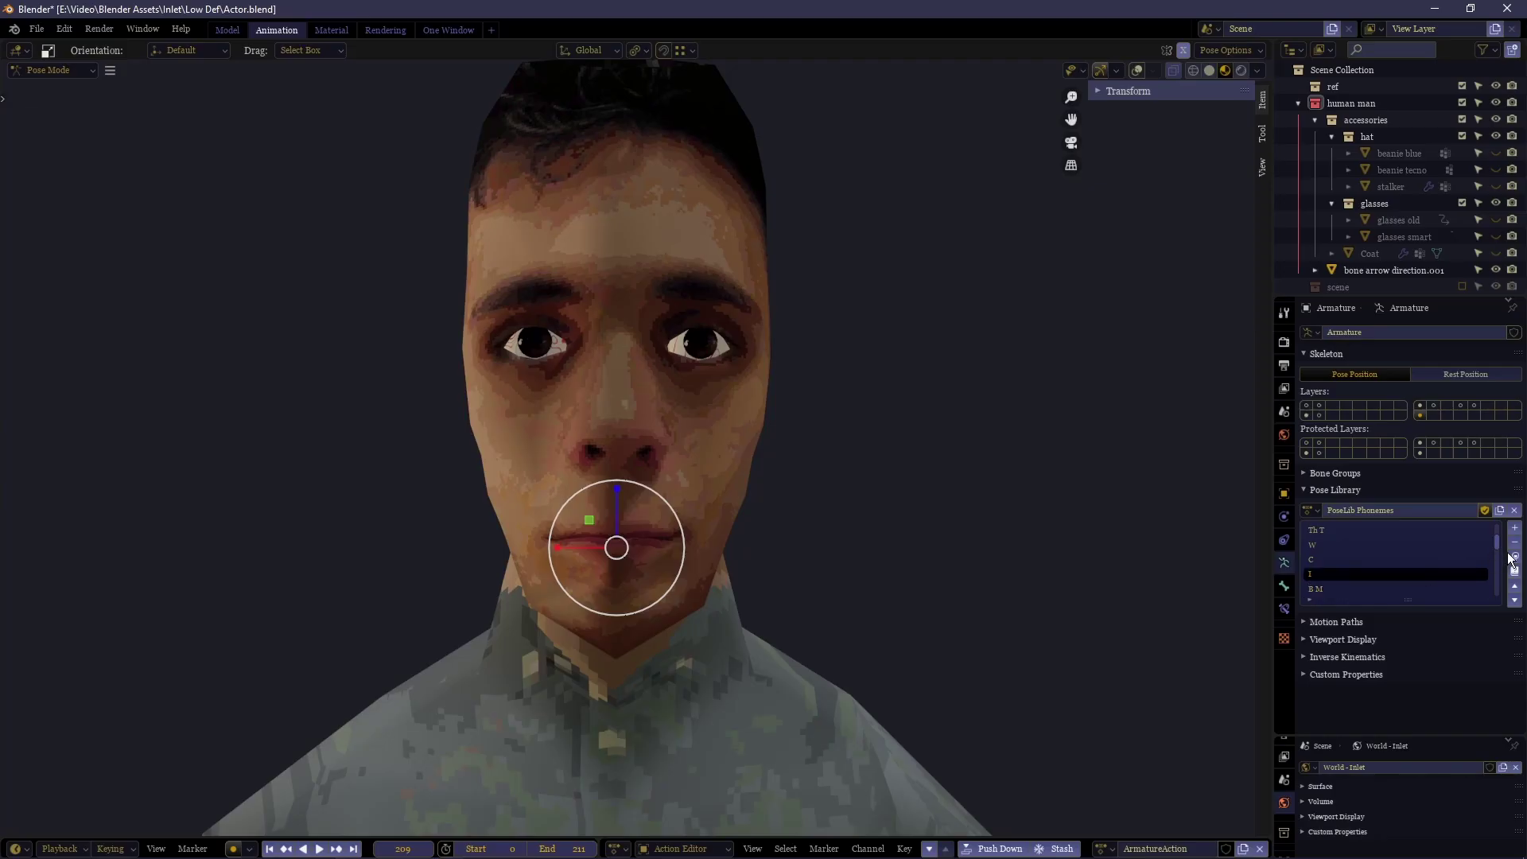
{"action": "left_click", "coordinate": [1513, 559]}
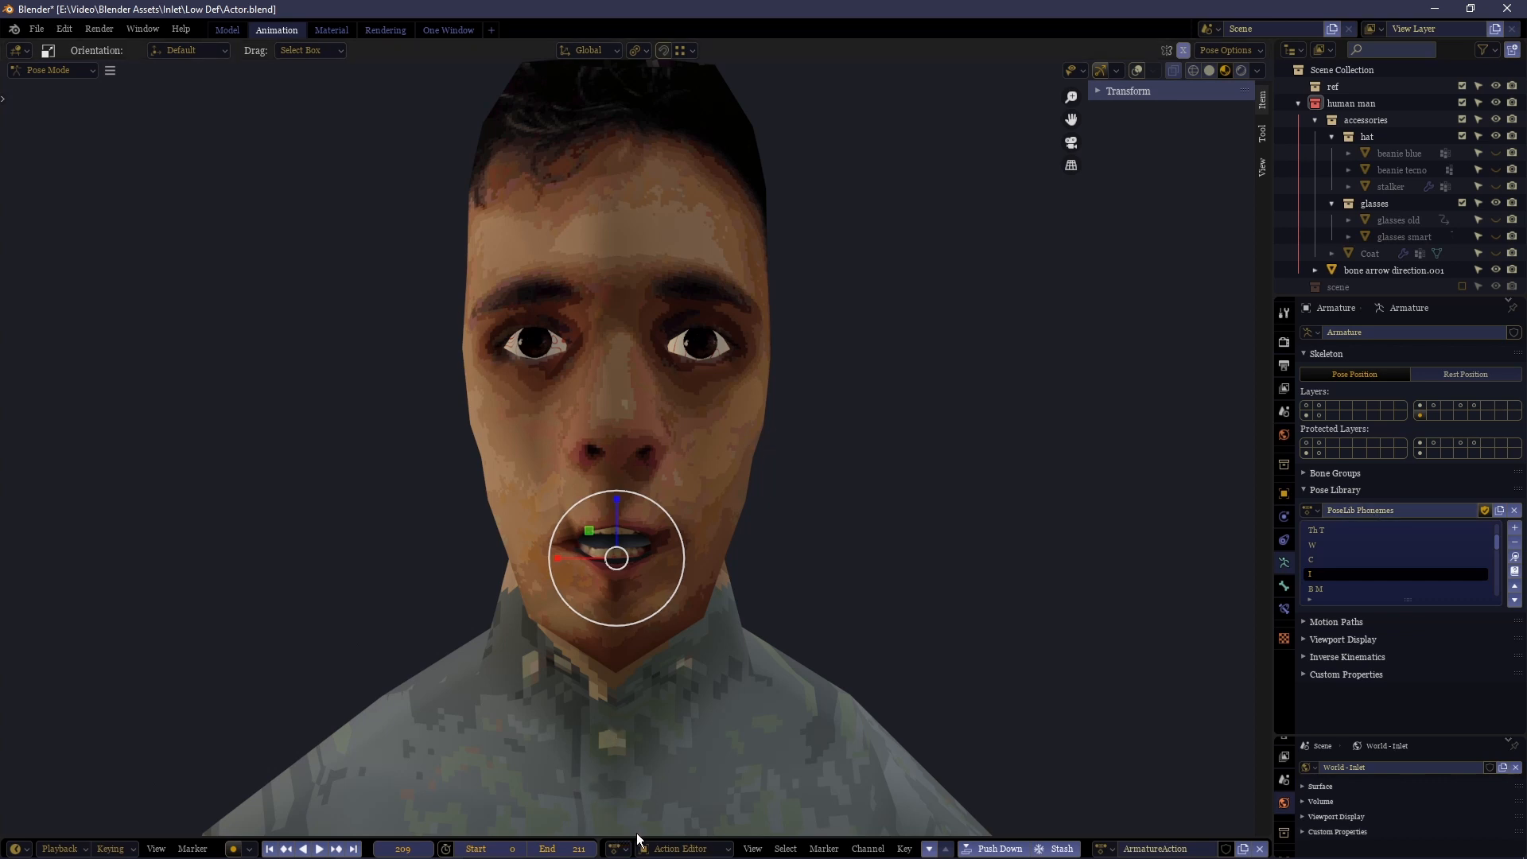
Drag the timeline area taller to show the chin and lip channels keyed at frame 0
{"action": "left_click_drag", "start_coordinate": [638, 838], "coordinate": [674, 709]}
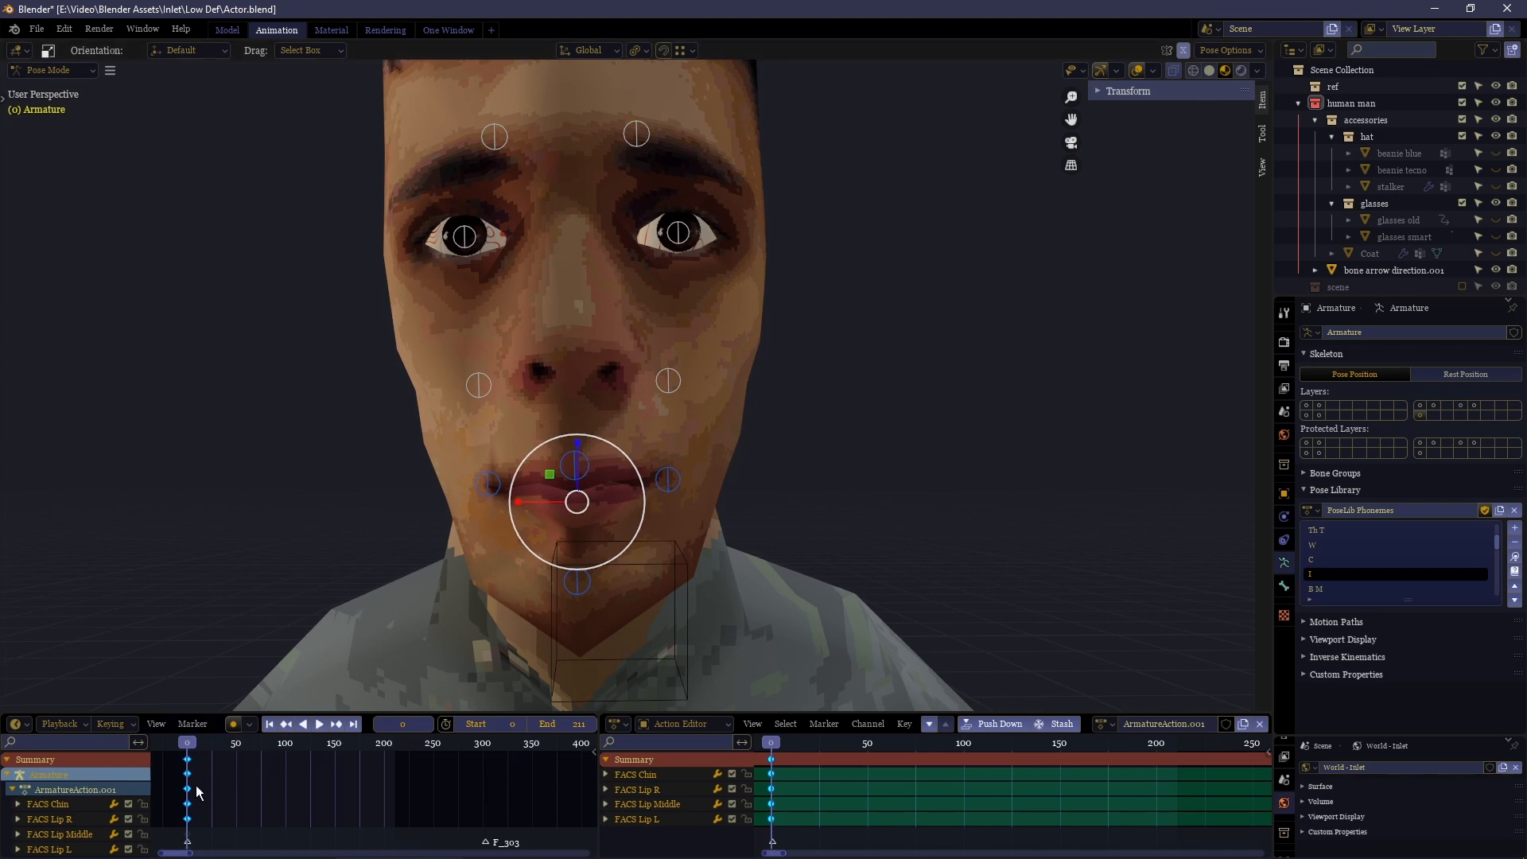
{"action": "scroll", "coordinate": [211, 789], "scroll_direction": "down", "scroll_amount": 6, "text": "alt"}
{"action": "scroll", "coordinate": [212, 789], "scroll_direction": "up", "scroll_amount": 3}
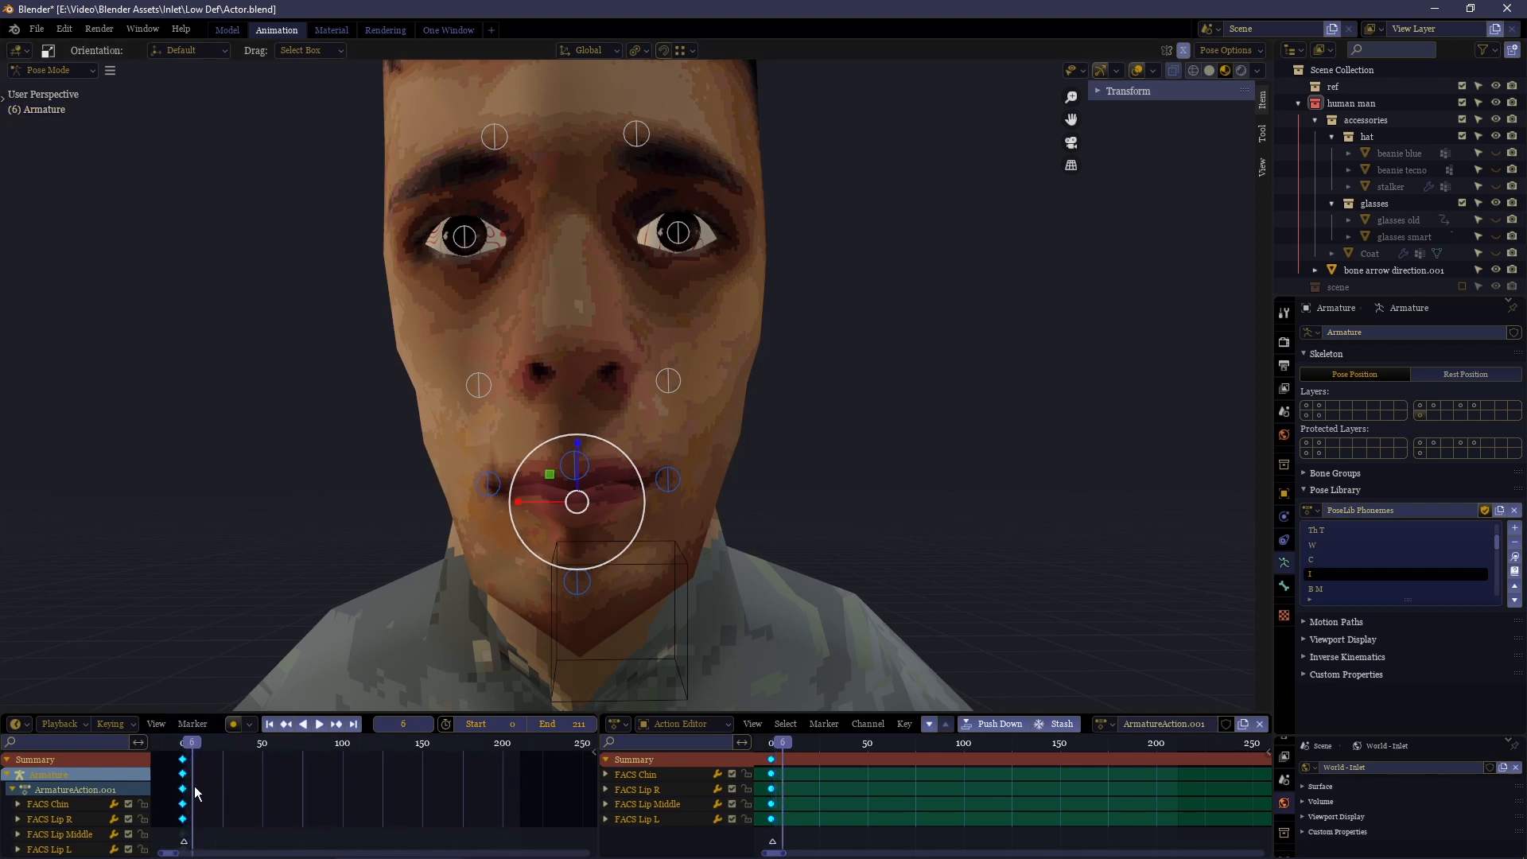
{"action": "scroll", "coordinate": [195, 787], "scroll_direction": "up", "scroll_amount": 1, "text": "alt"}
Key the Th T pose at frame 5, C at frame 7 and B M at frame 12
{"action": "left_click", "coordinate": [1347, 532]}
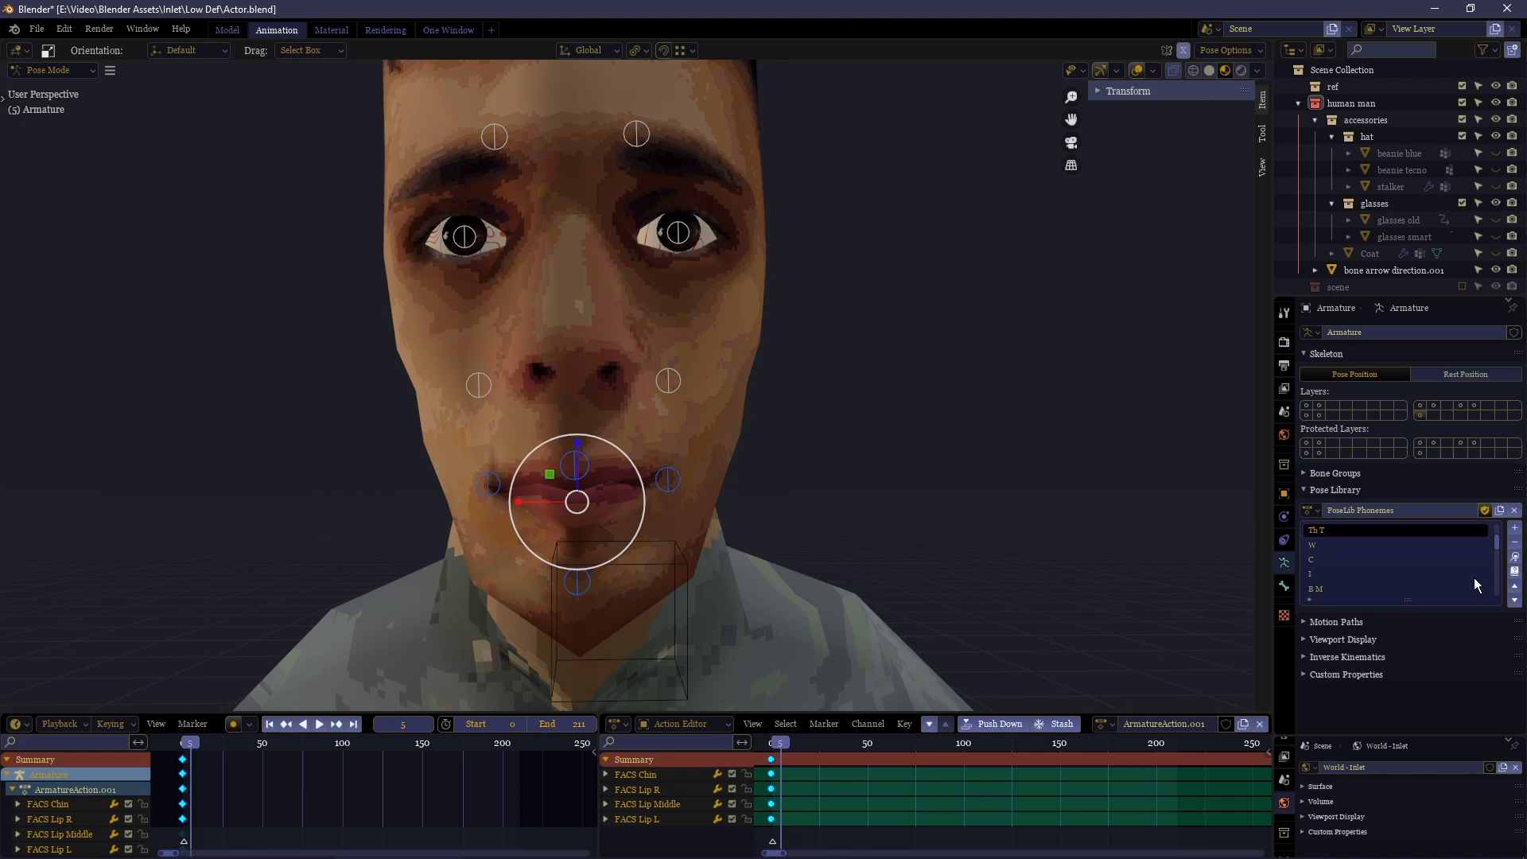
{"action": "left_click", "coordinate": [1514, 557]}
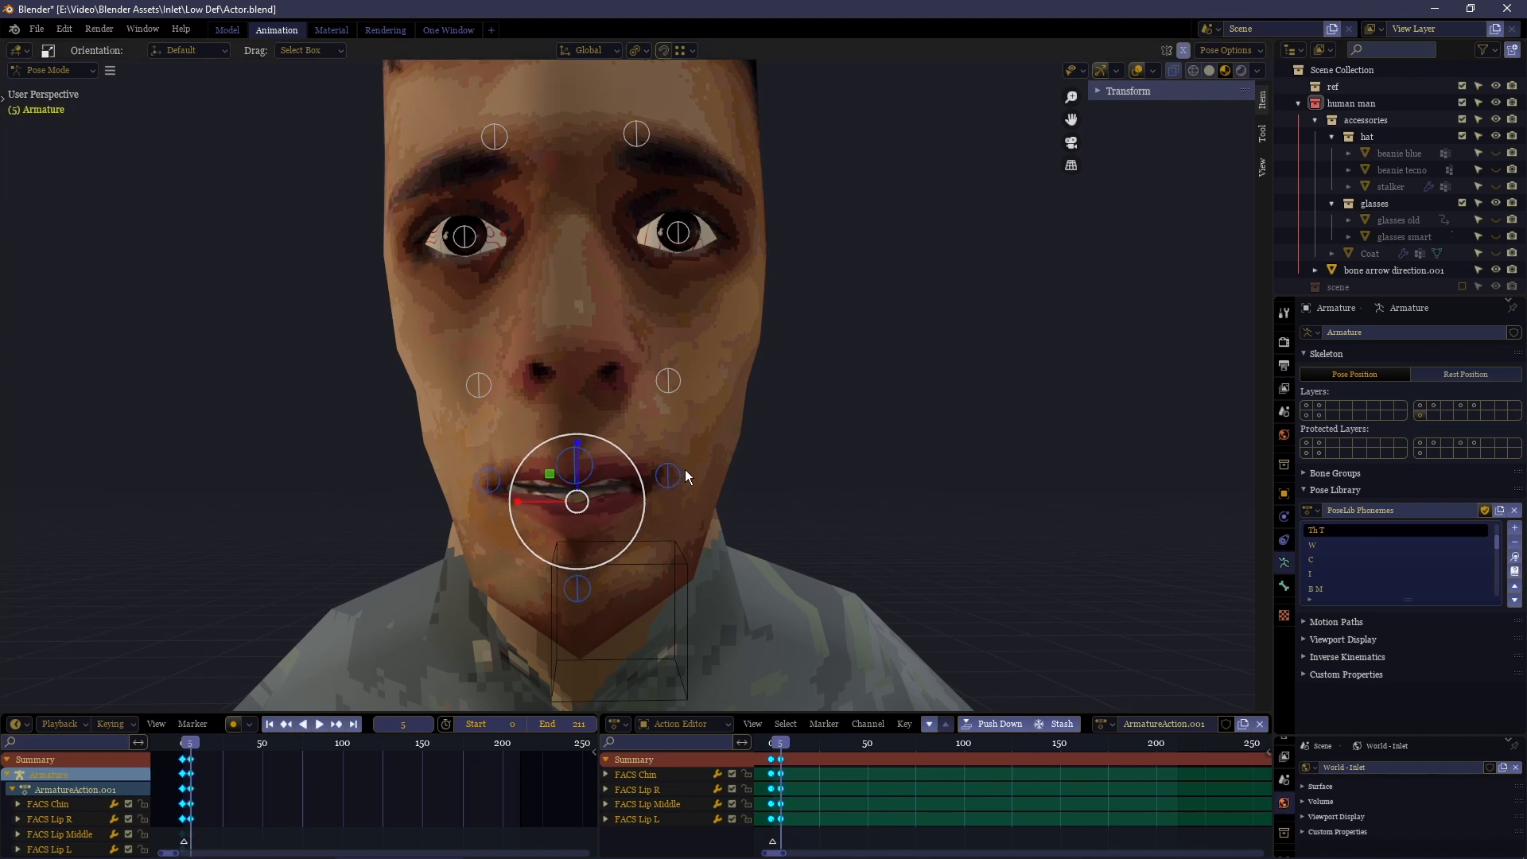
{"action": "key", "text": "Right"}
{"action": "key", "text": "Right"}
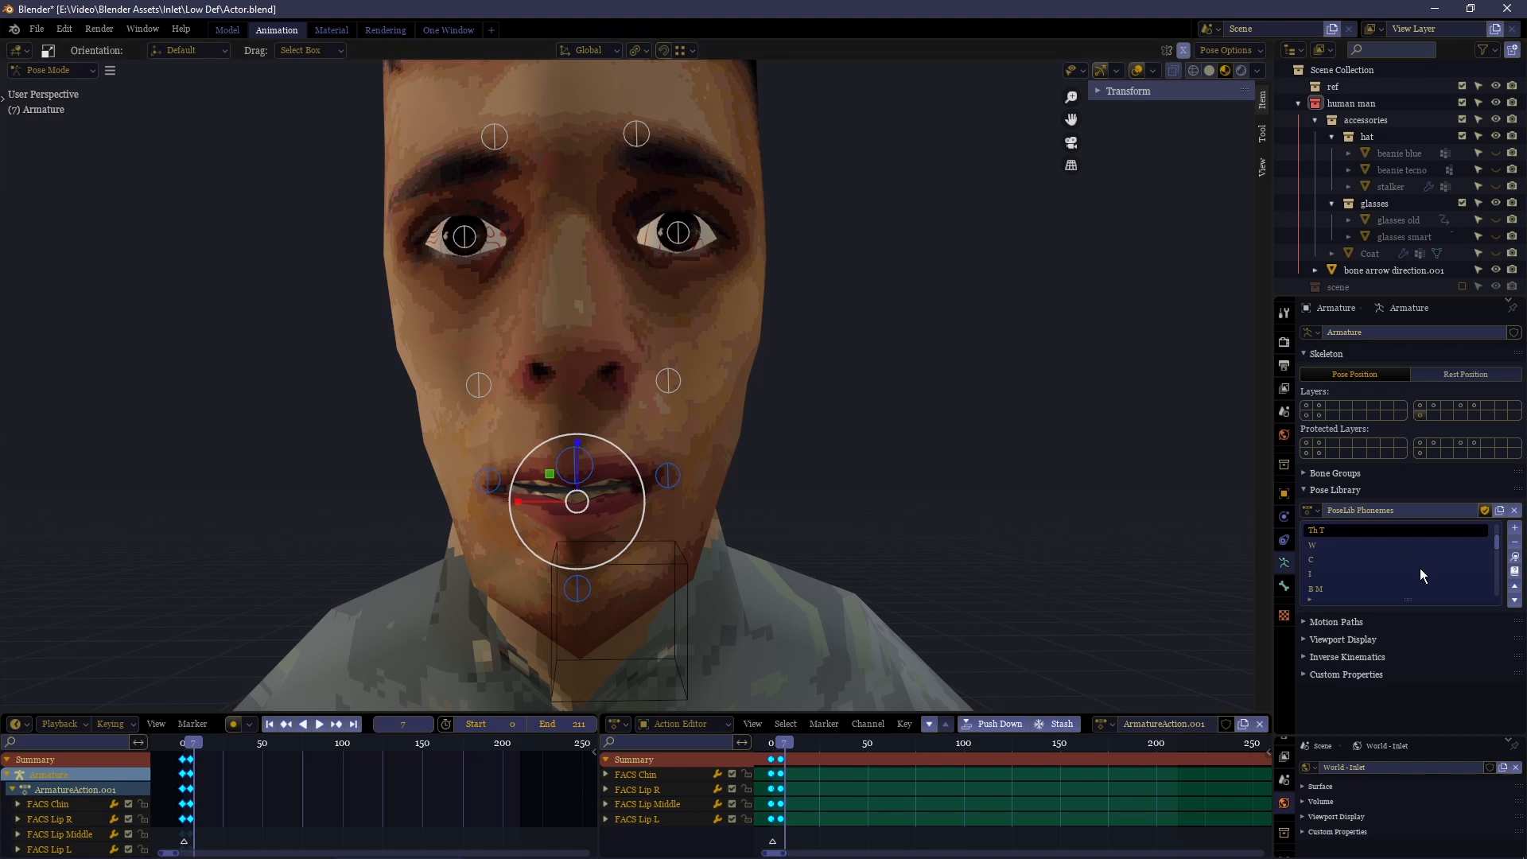
{"action": "left_click", "coordinate": [1439, 560]}
{"action": "left_click", "coordinate": [1514, 558]}
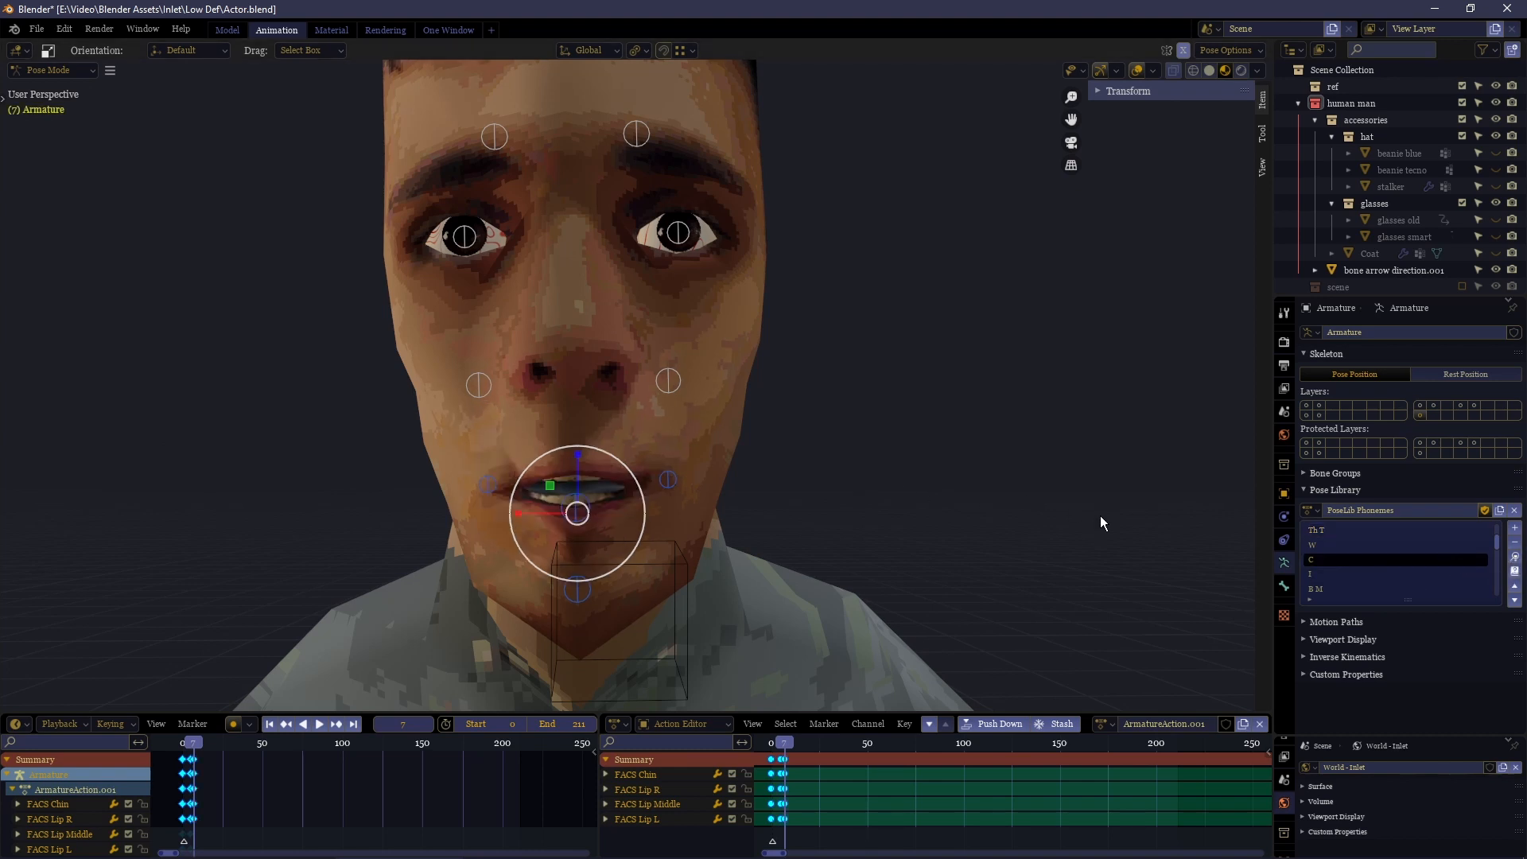
{"action": "key", "text": "Right"}
{"action": "key", "text": "Right"}
{"action": "key", "text": "Right"}
{"action": "left_click", "coordinate": [1330, 588]}
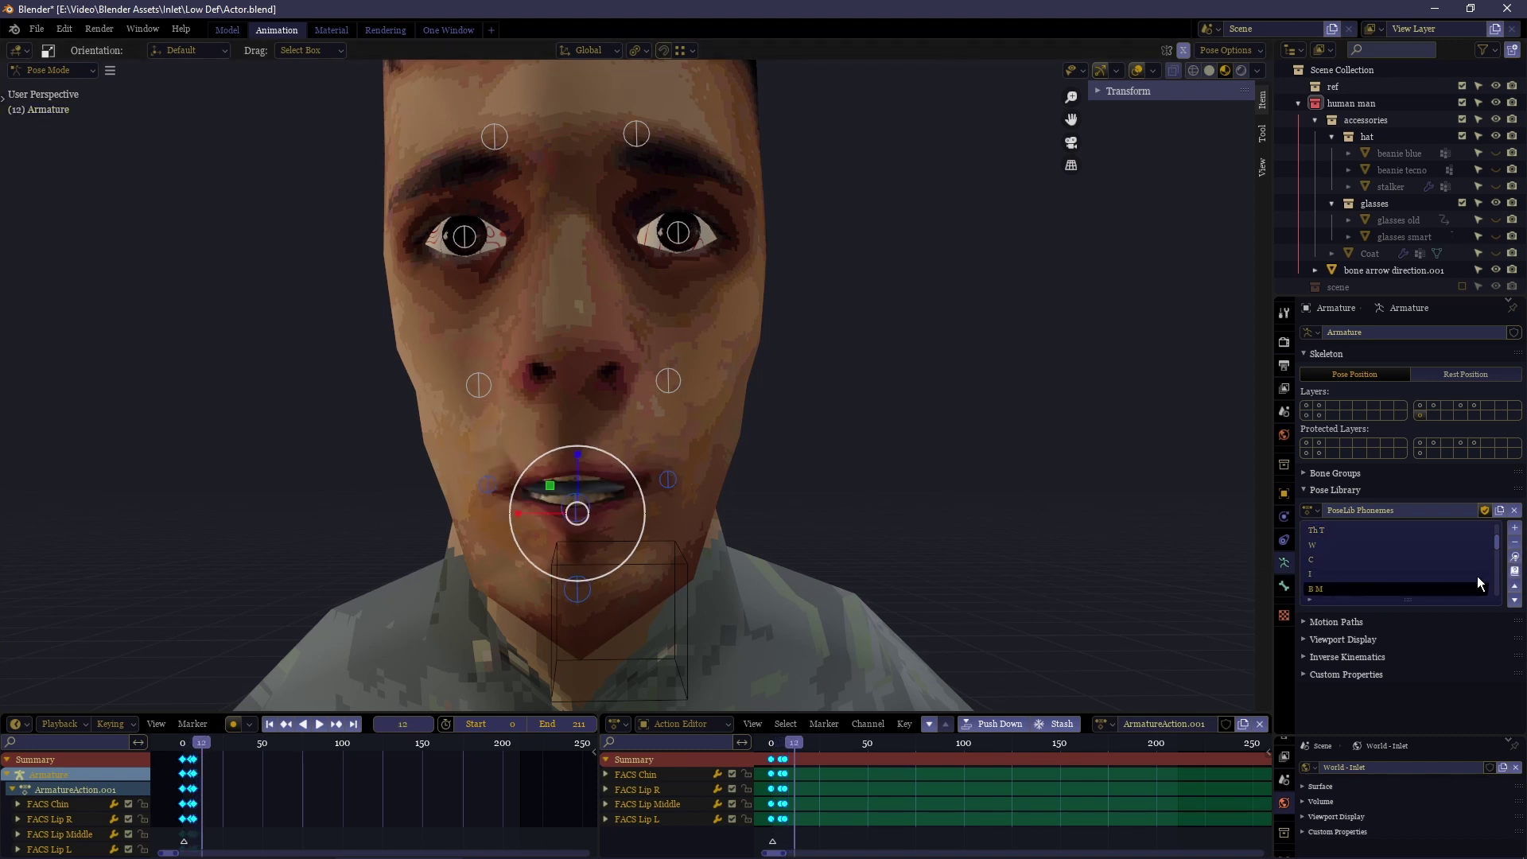
{"action": "left_click", "coordinate": [1515, 557]}
Key the W pose at frame 15, Th T at frame 19 and a closed mouth at frame 29
{"action": "key", "text": "Right"}
{"action": "key", "text": "Right"}
{"action": "key", "text": "Right"}
{"action": "left_click", "coordinate": [1384, 546]}
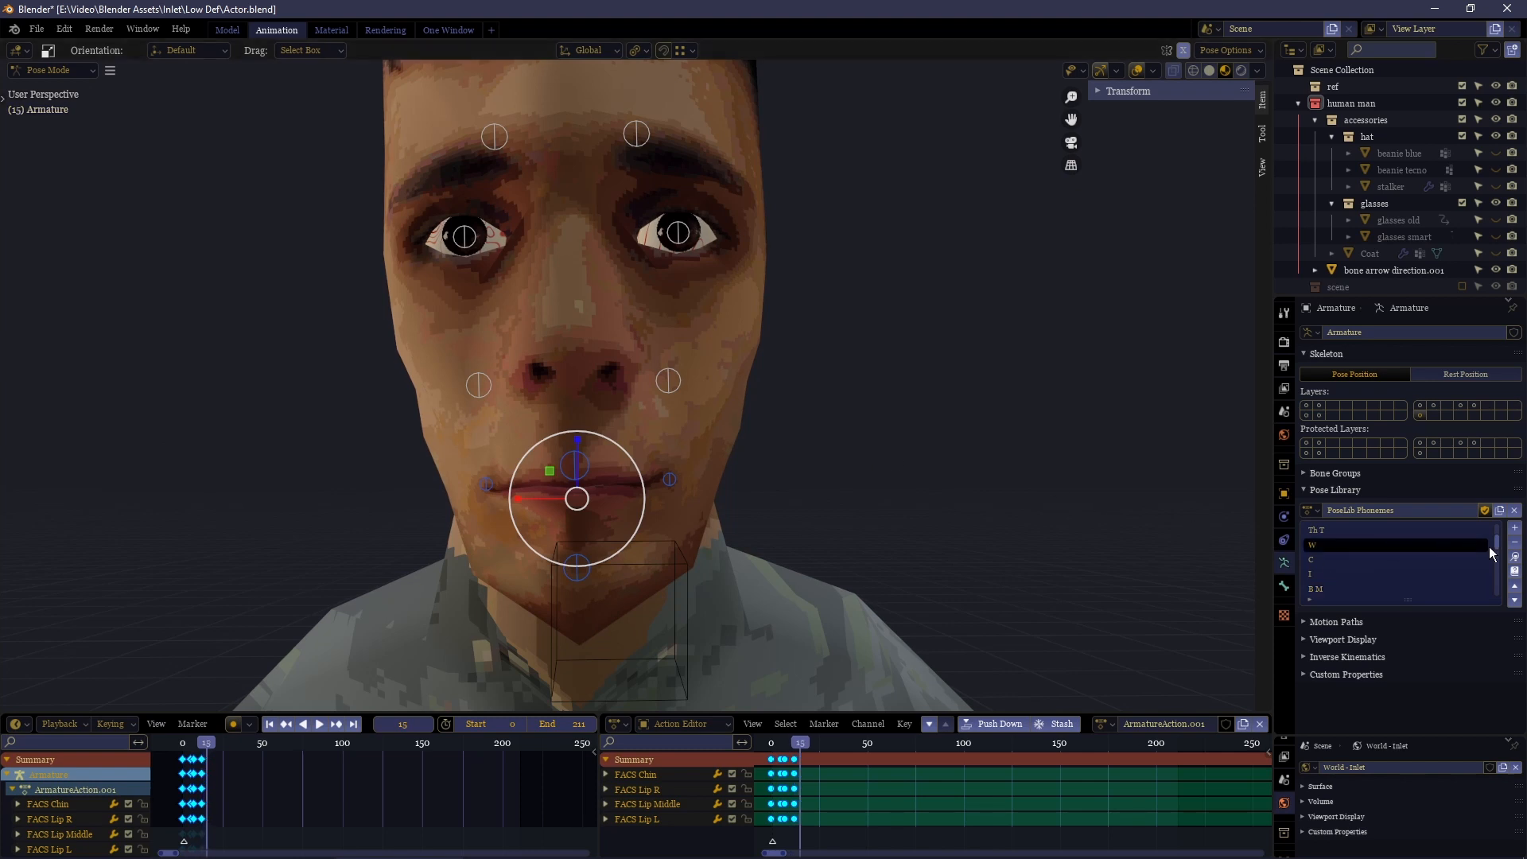
{"action": "left_click", "coordinate": [1516, 557]}
{"action": "key", "text": "Right"}
{"action": "key", "text": "Right"}
{"action": "key", "text": "Right"}
{"action": "left_click", "coordinate": [1363, 530]}
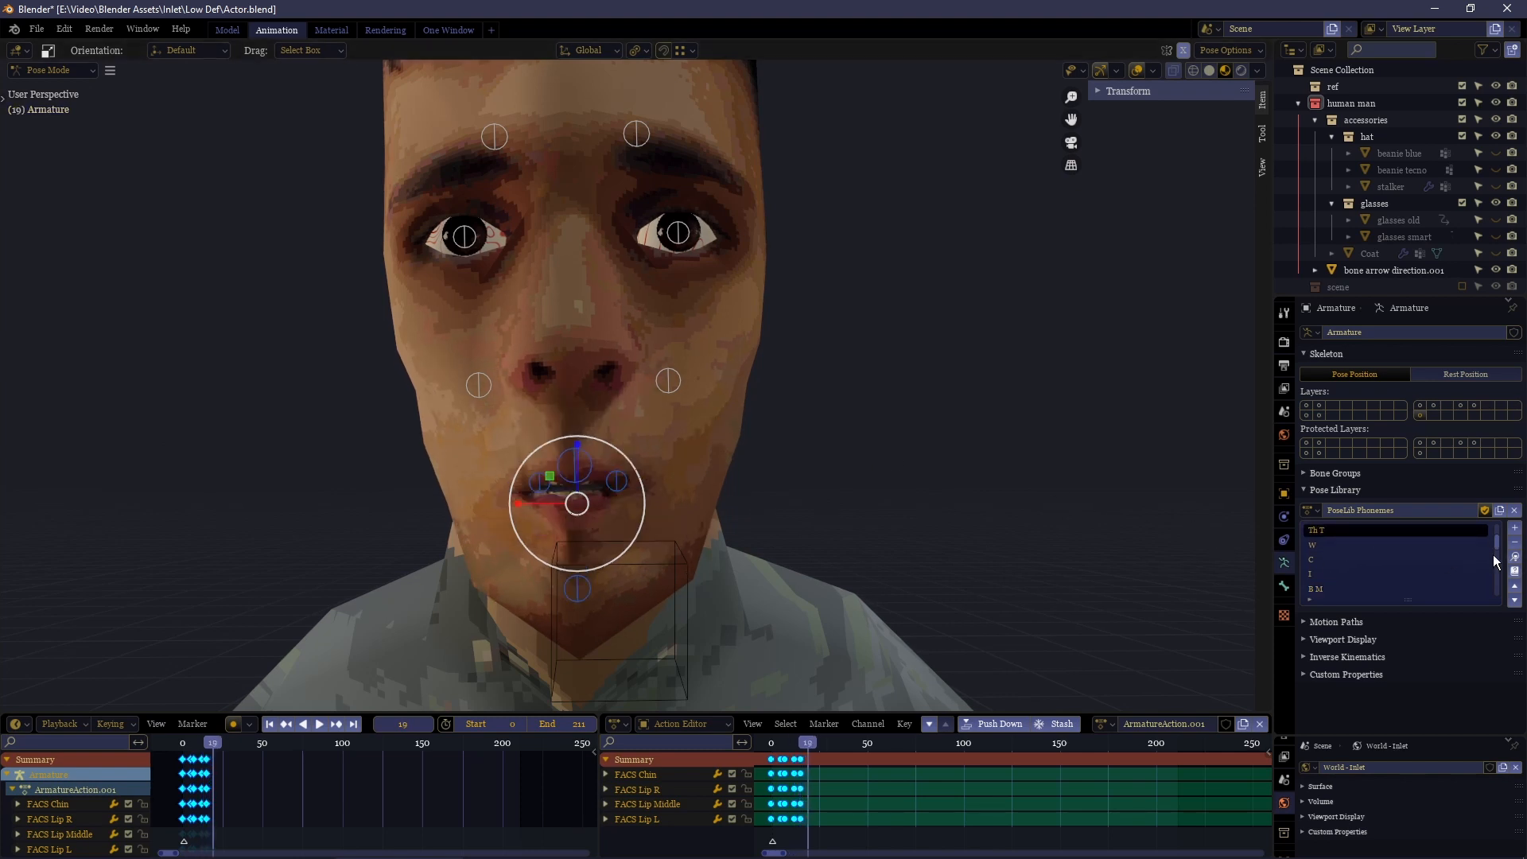
{"action": "left_click", "coordinate": [1515, 558]}
{"action": "key", "text": "Right"}
{"action": "key", "text": "Right"}
{"action": "key", "text": "Right"}
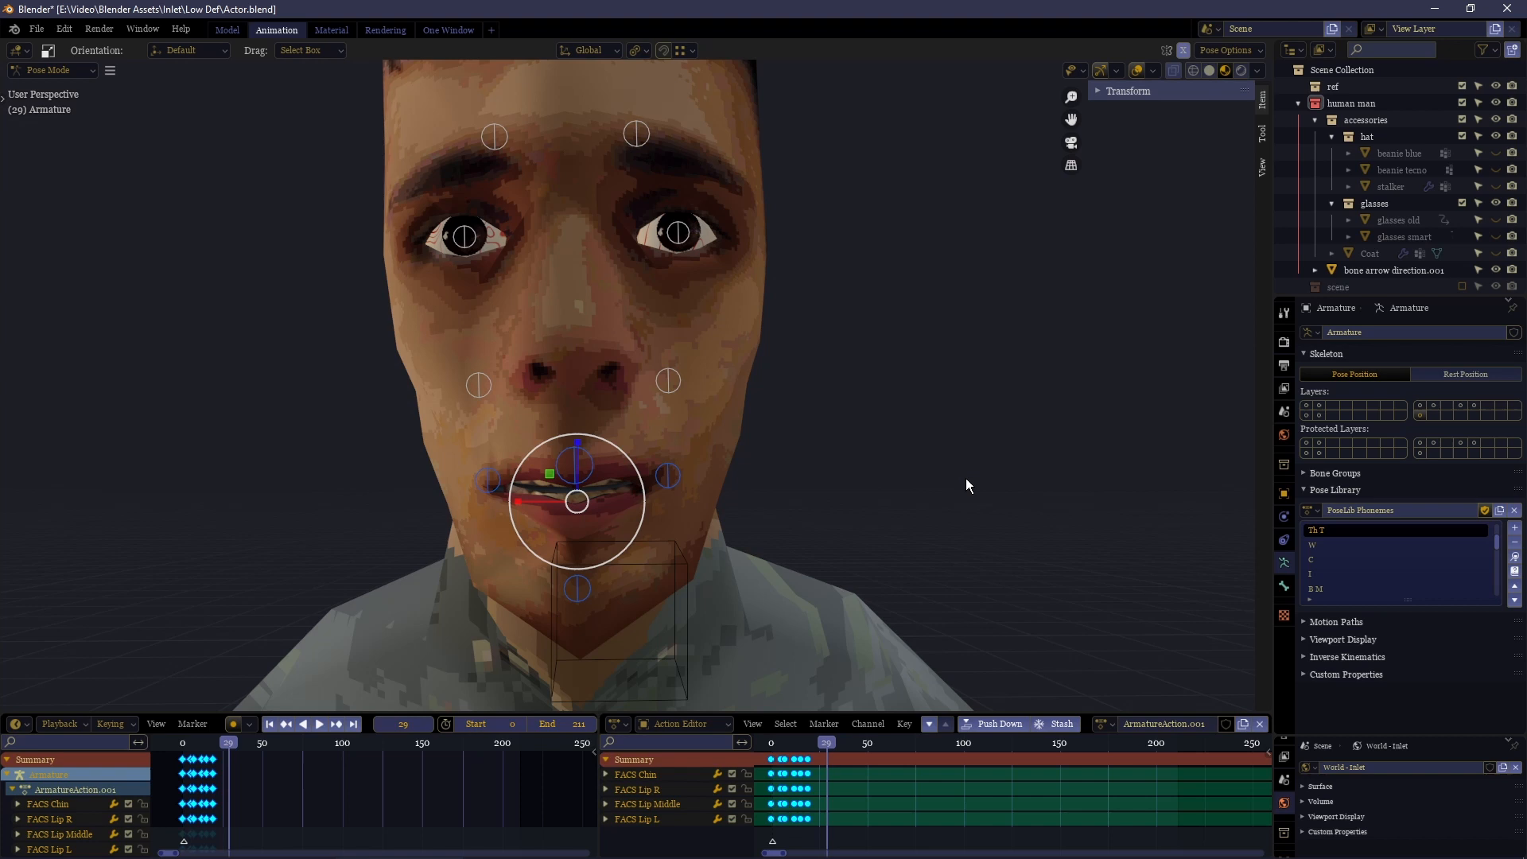
Play the phoneme lip-sync from the first frame a few times and return to frame 0
{"action": "key", "text": "shift+Left"}
{"action": "key", "text": "space"}
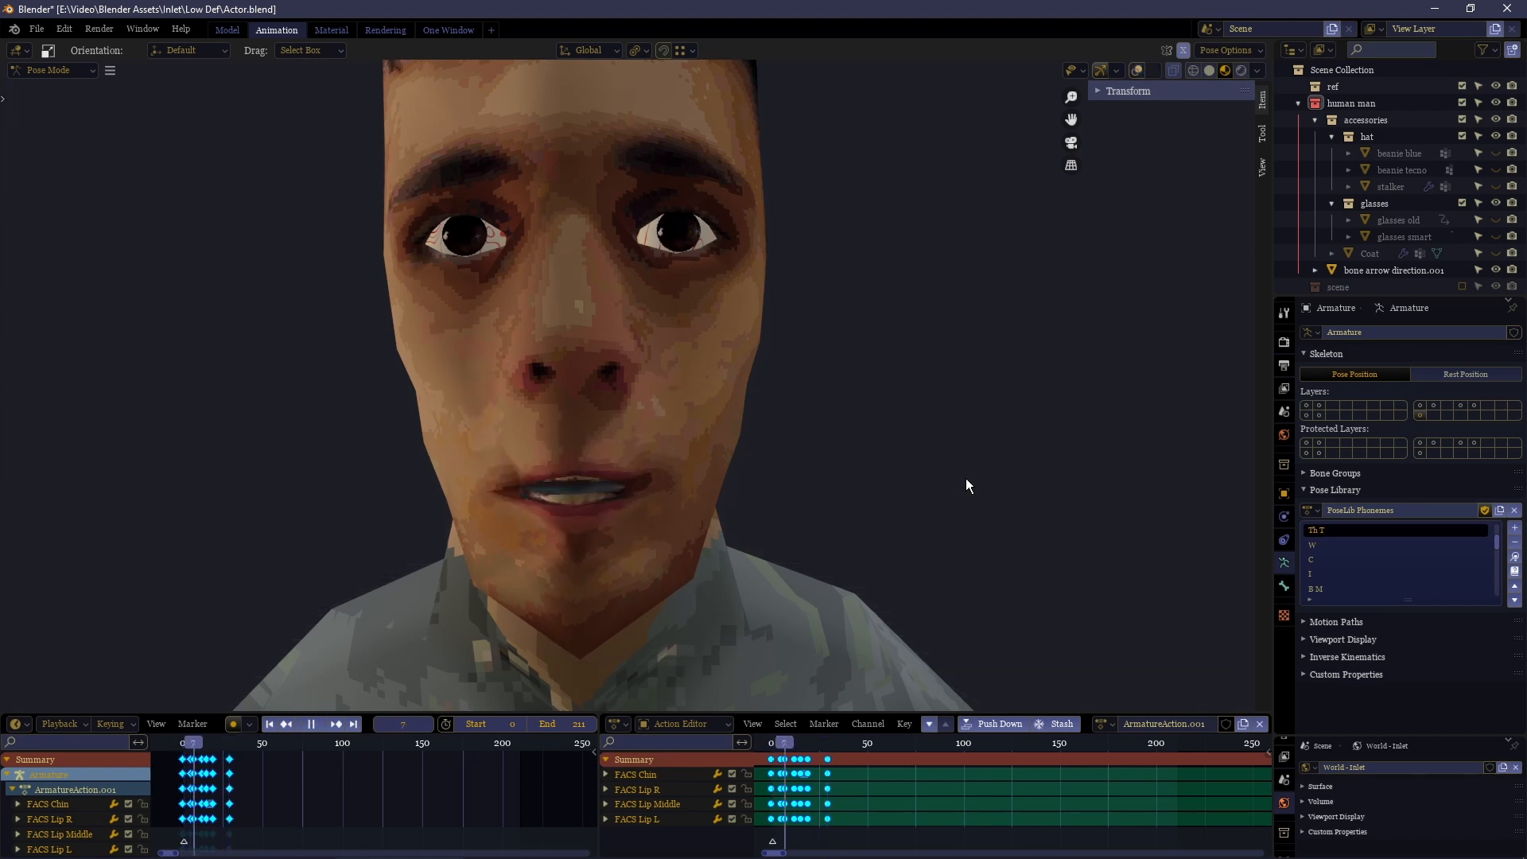
{"action": "key", "text": "shift+Left"}
{"action": "key", "text": "space"}
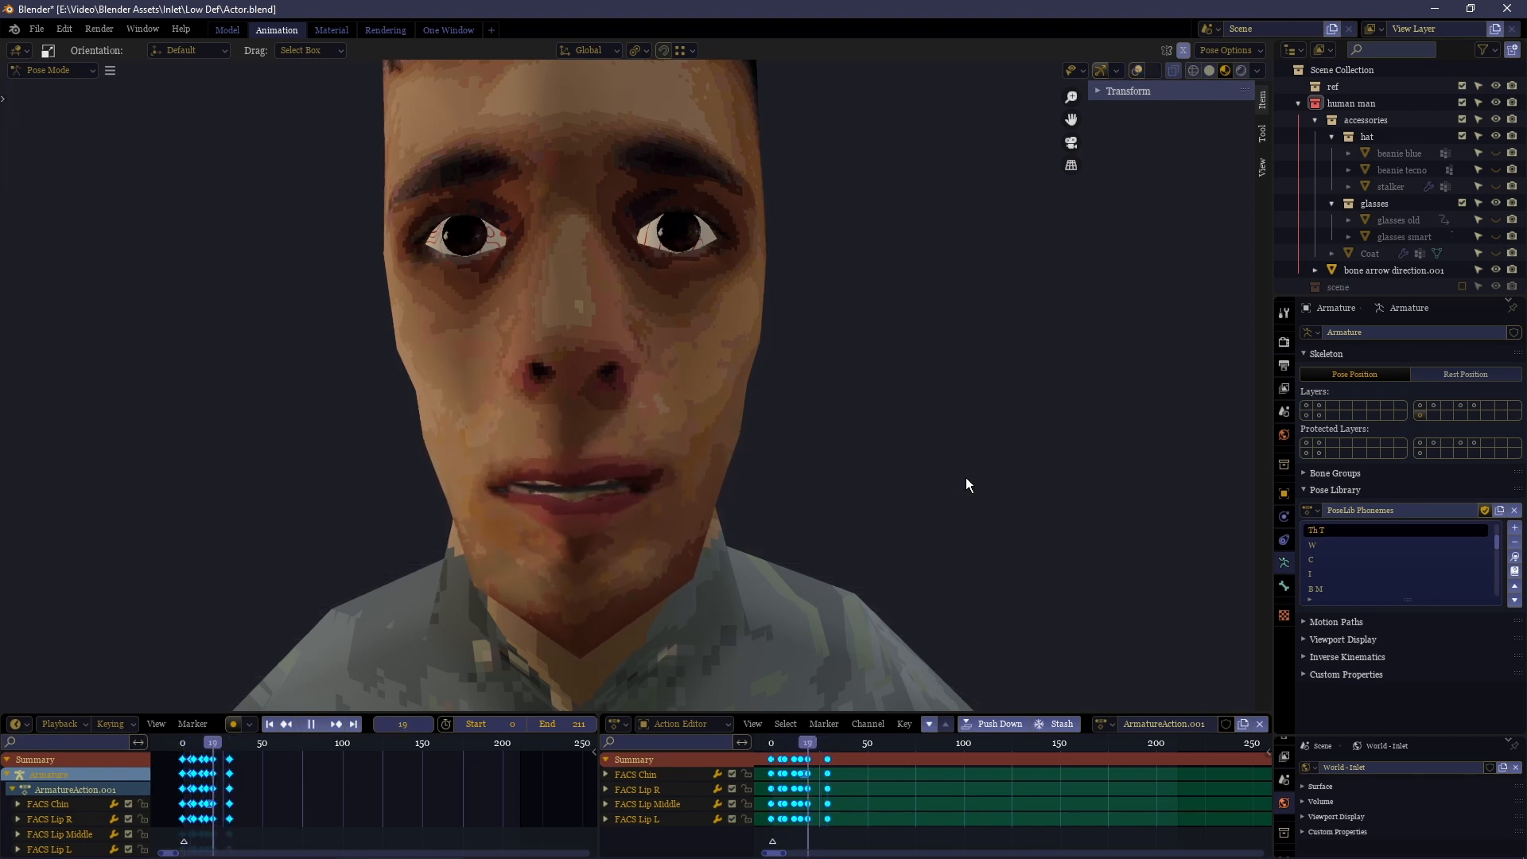
{"action": "key", "text": "space"}
{"action": "key", "text": "shift+Left"}
{"action": "key", "text": "space"}
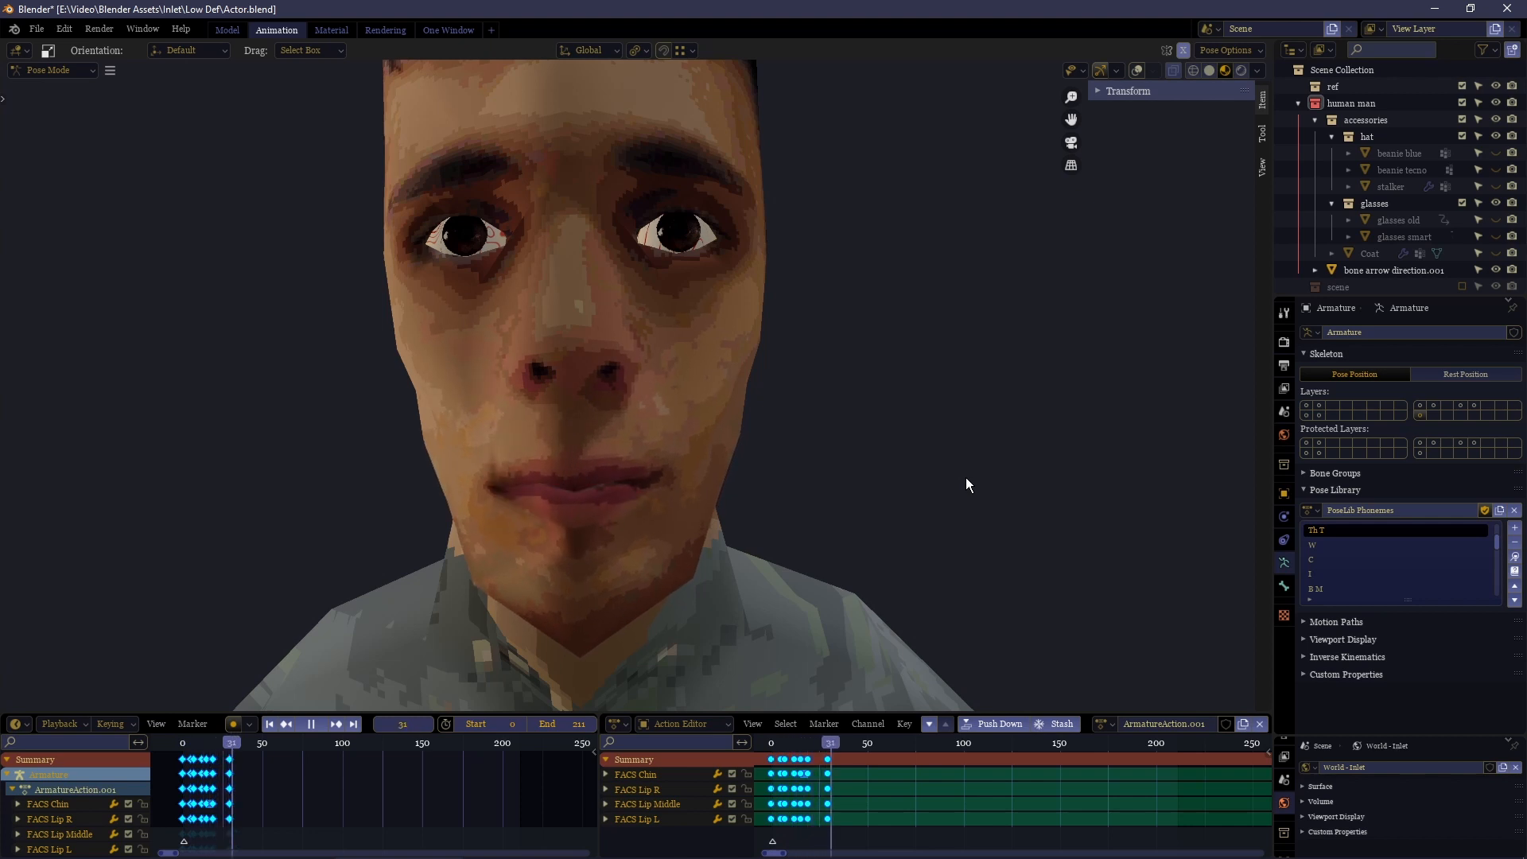
{"action": "key", "text": "space"}
{"action": "key", "text": "shift+Left"}
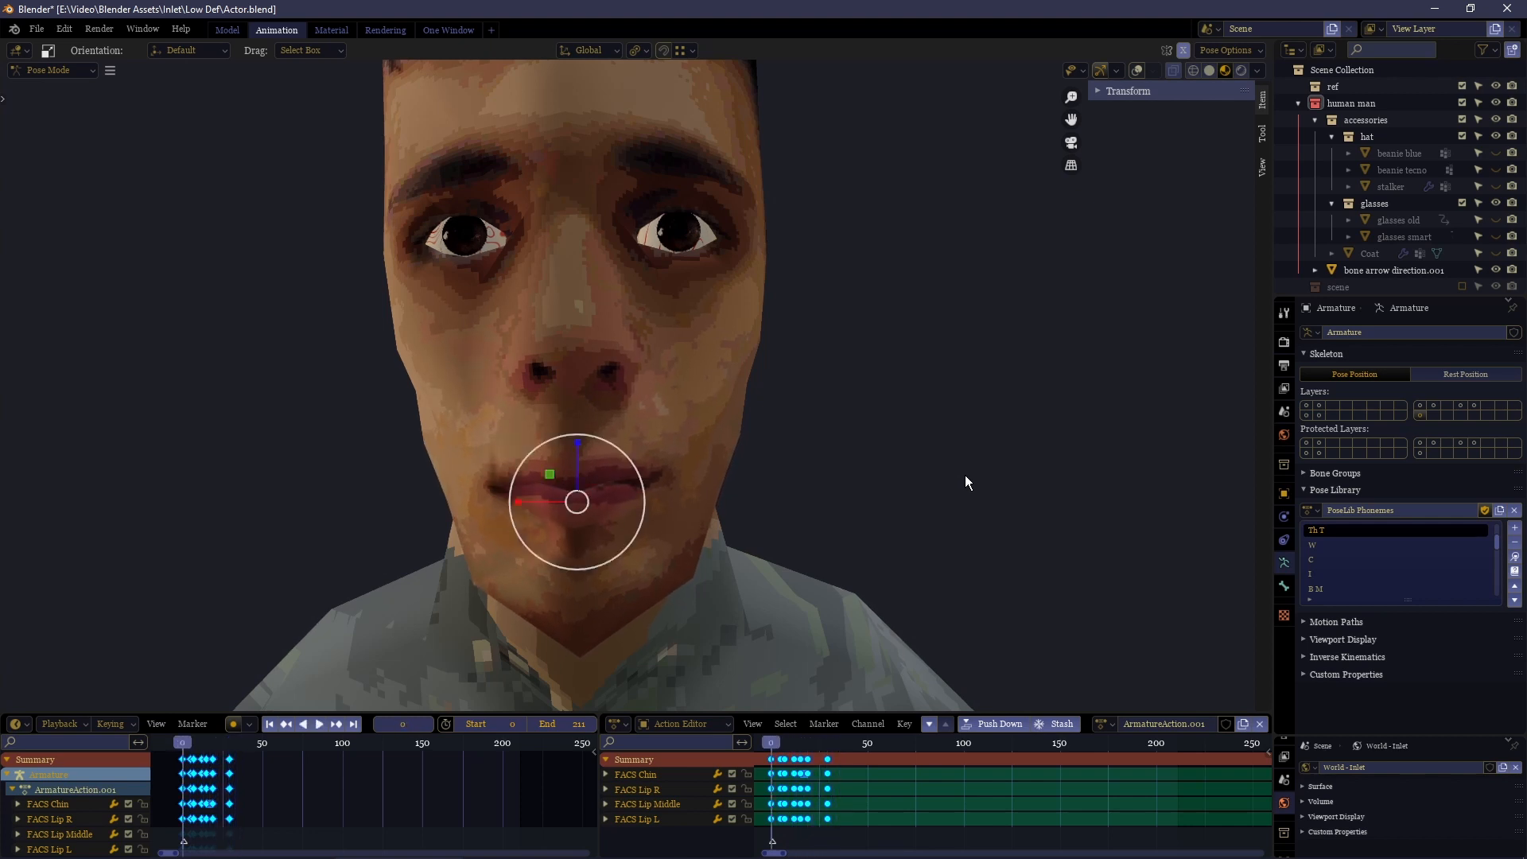
Leave Pose Mode for Object Mode and bring up the Add object list
{"action": "key", "text": "ctrl+Tab"}
{"action": "key", "text": "shift+a"}
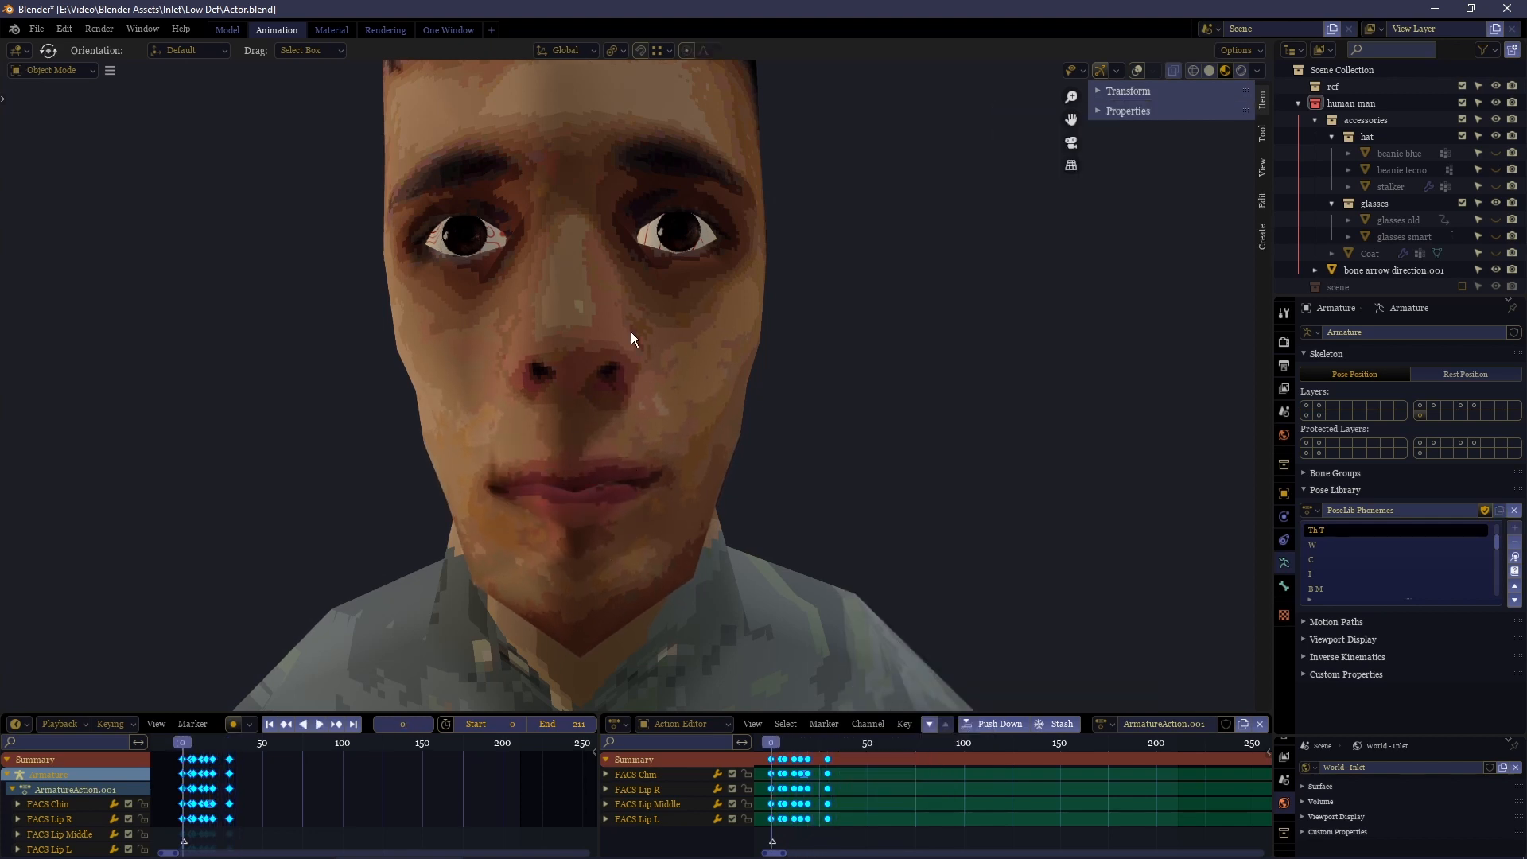
{"action": "key", "text": "ctrl+Tab"}
Add a Speaker object to the scene
{"action": "key", "text": "shift+a"}
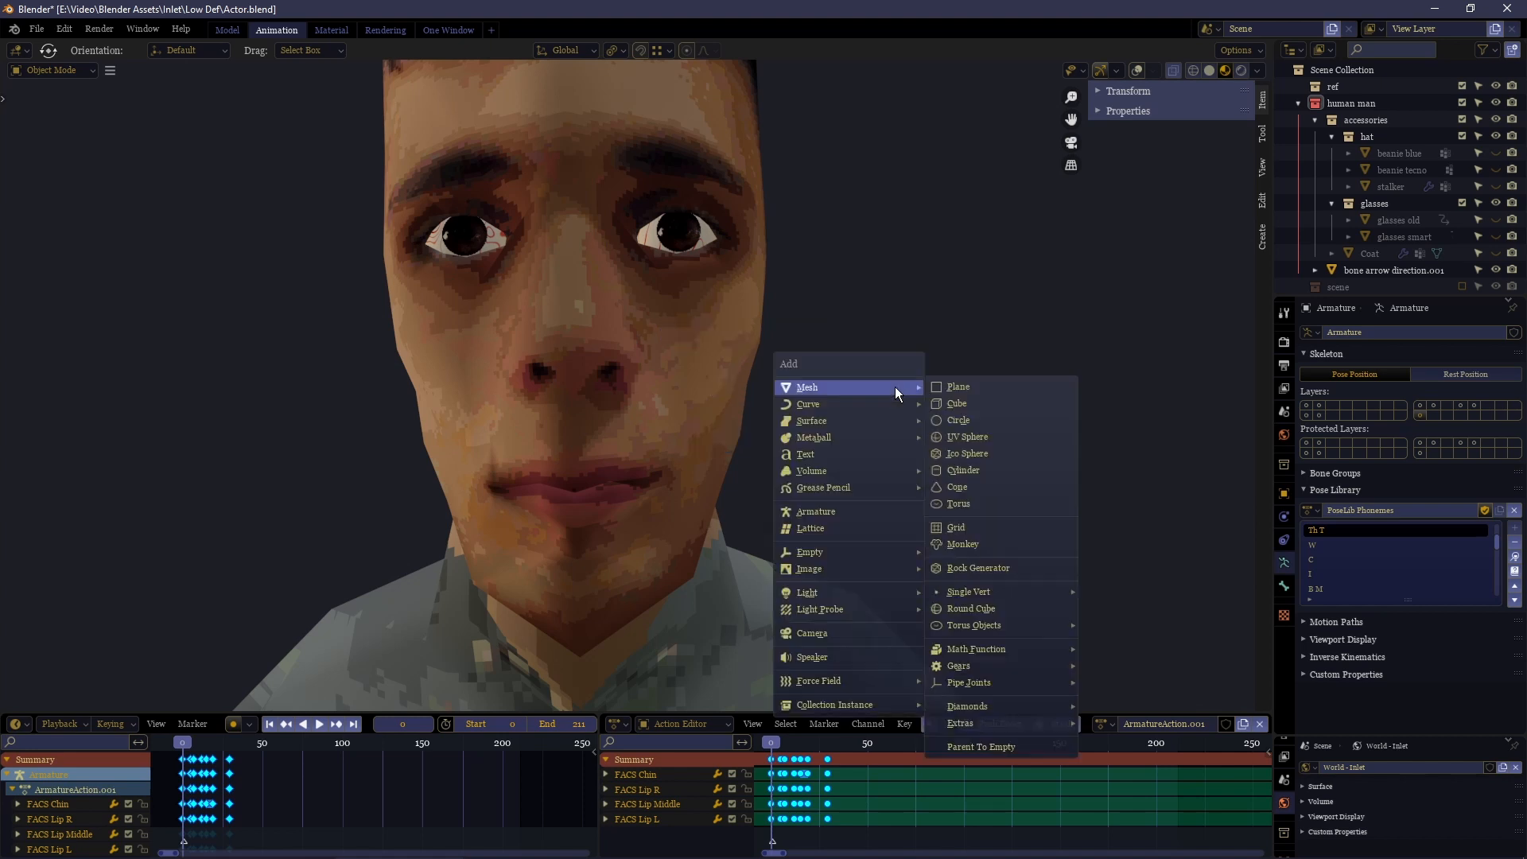
{"action": "left_click", "coordinate": [853, 658]}
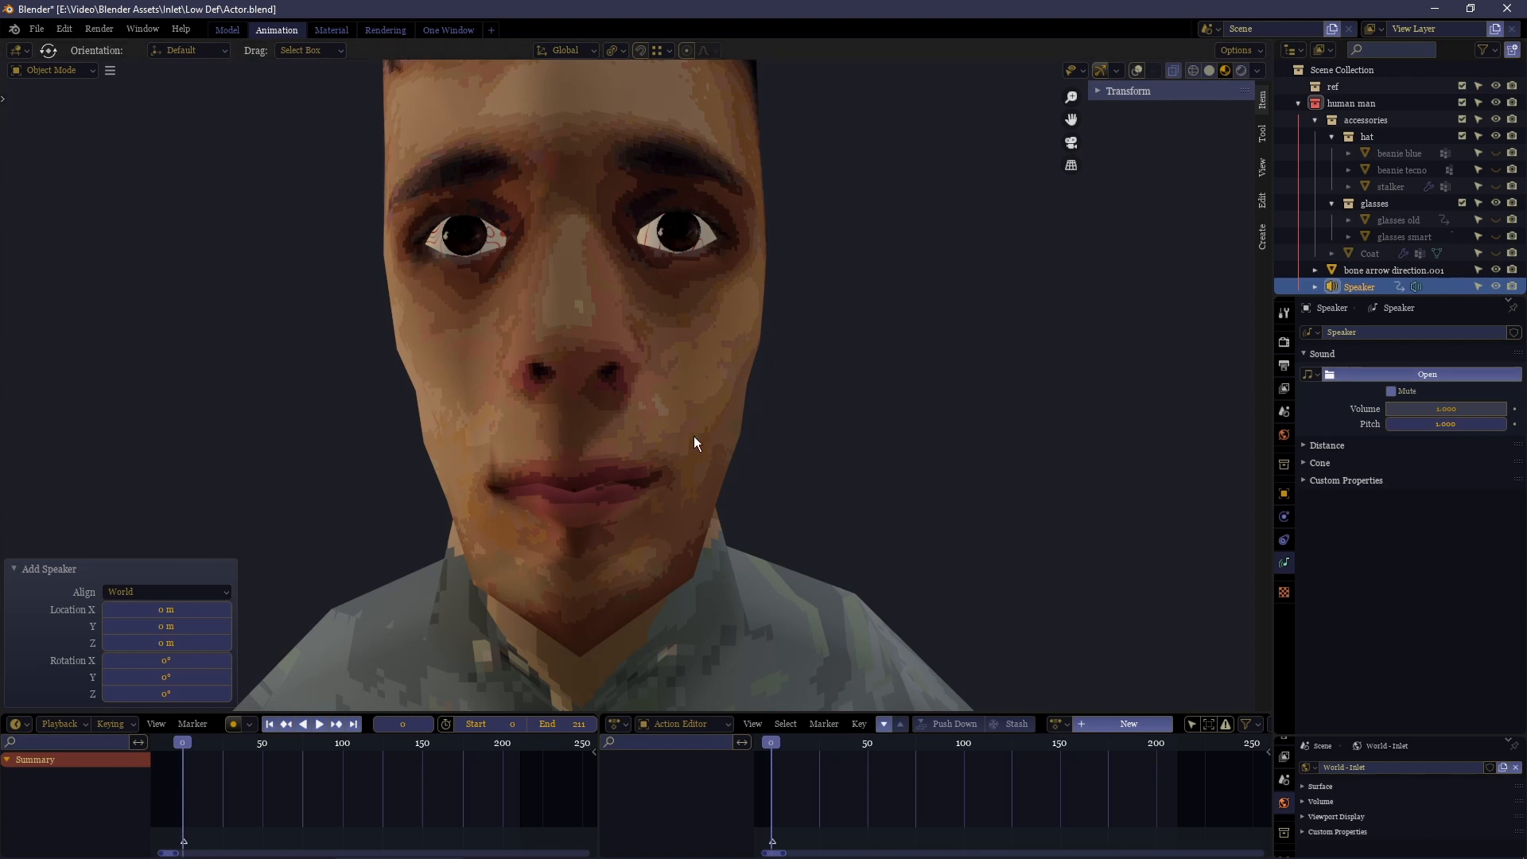
Review the lip-sync playback several times with viewport overlays shown
{"action": "key", "text": "space"}
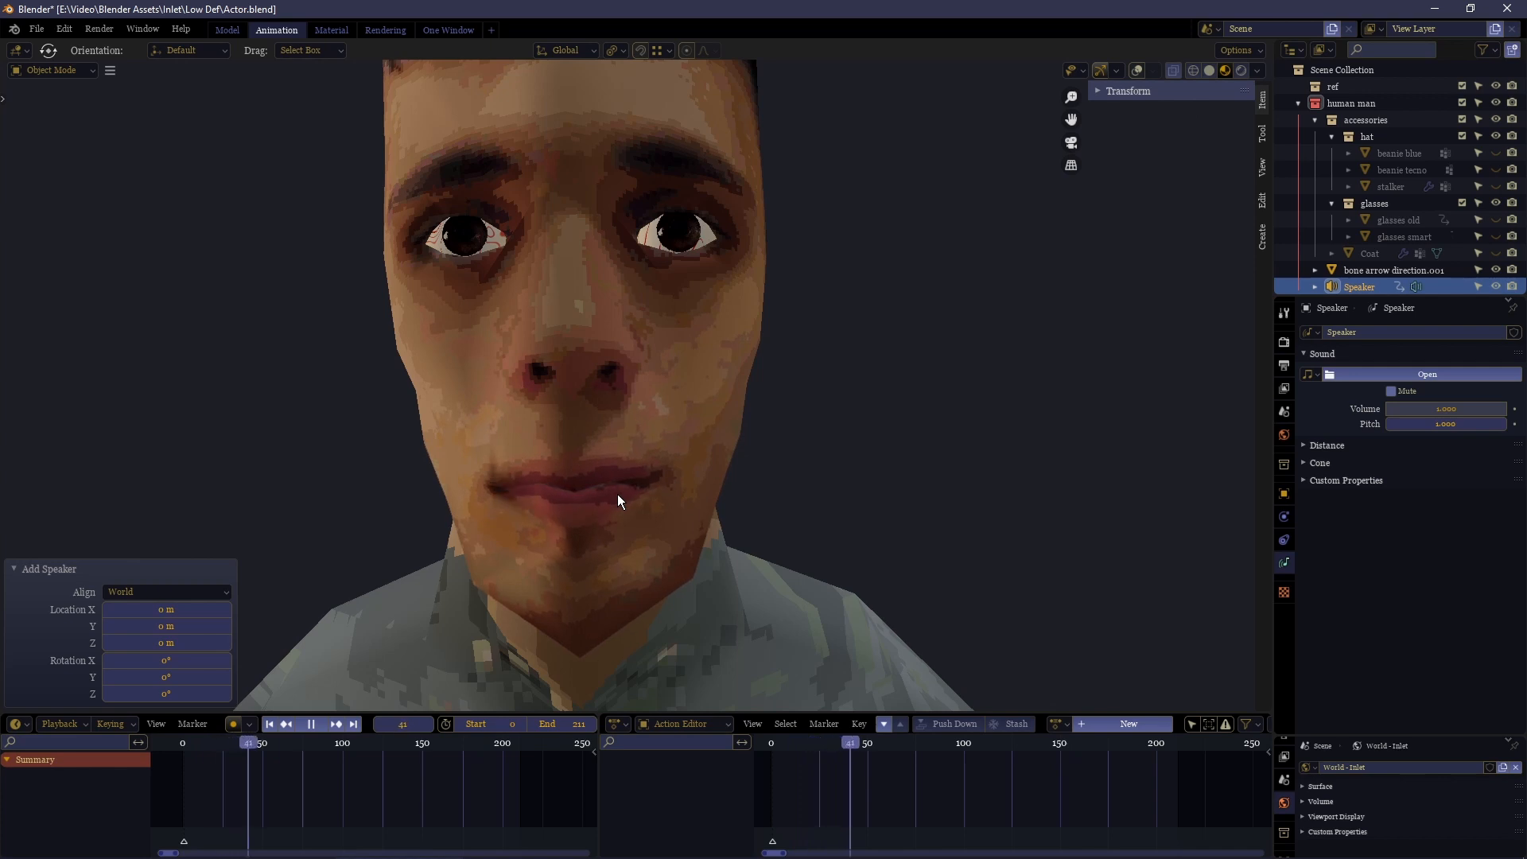
{"action": "key", "text": "Escape"}
{"action": "key", "text": "space"}
{"action": "key", "text": "space"}
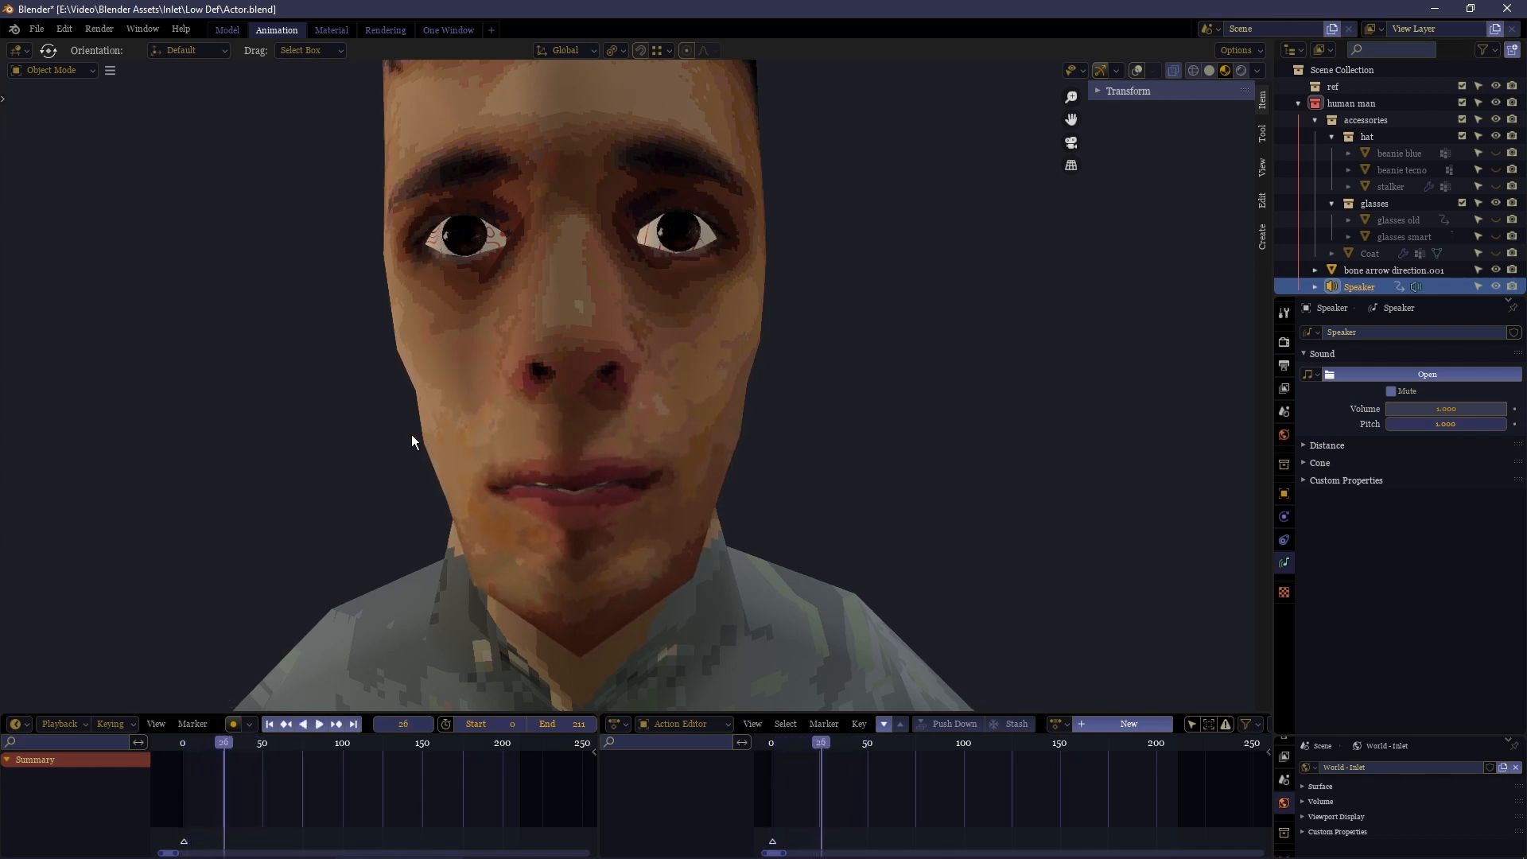
{"action": "key", "text": "space"}
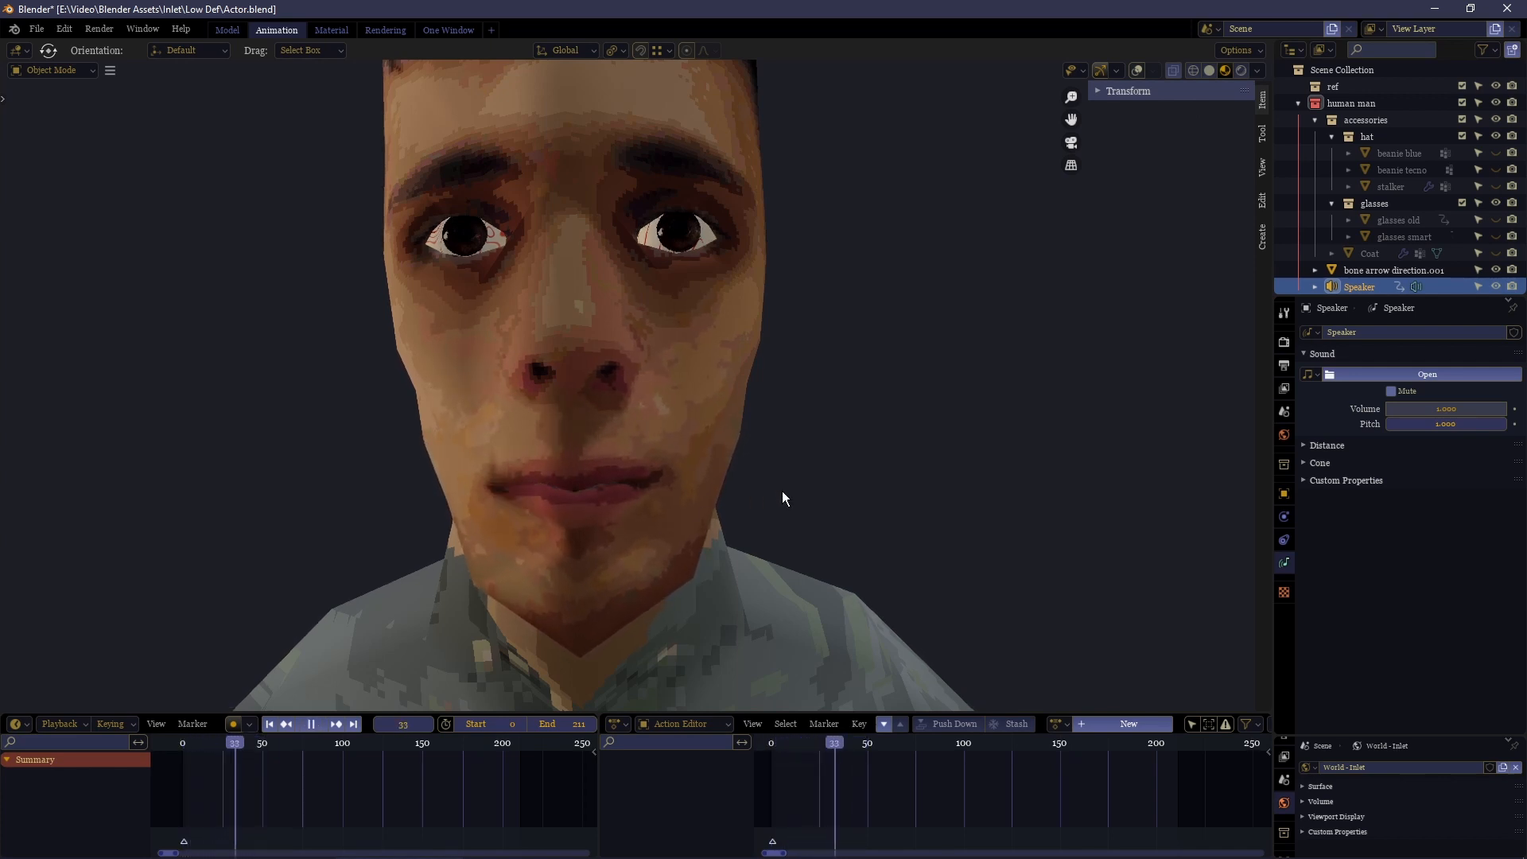
{"action": "key", "text": "shift+Left"}
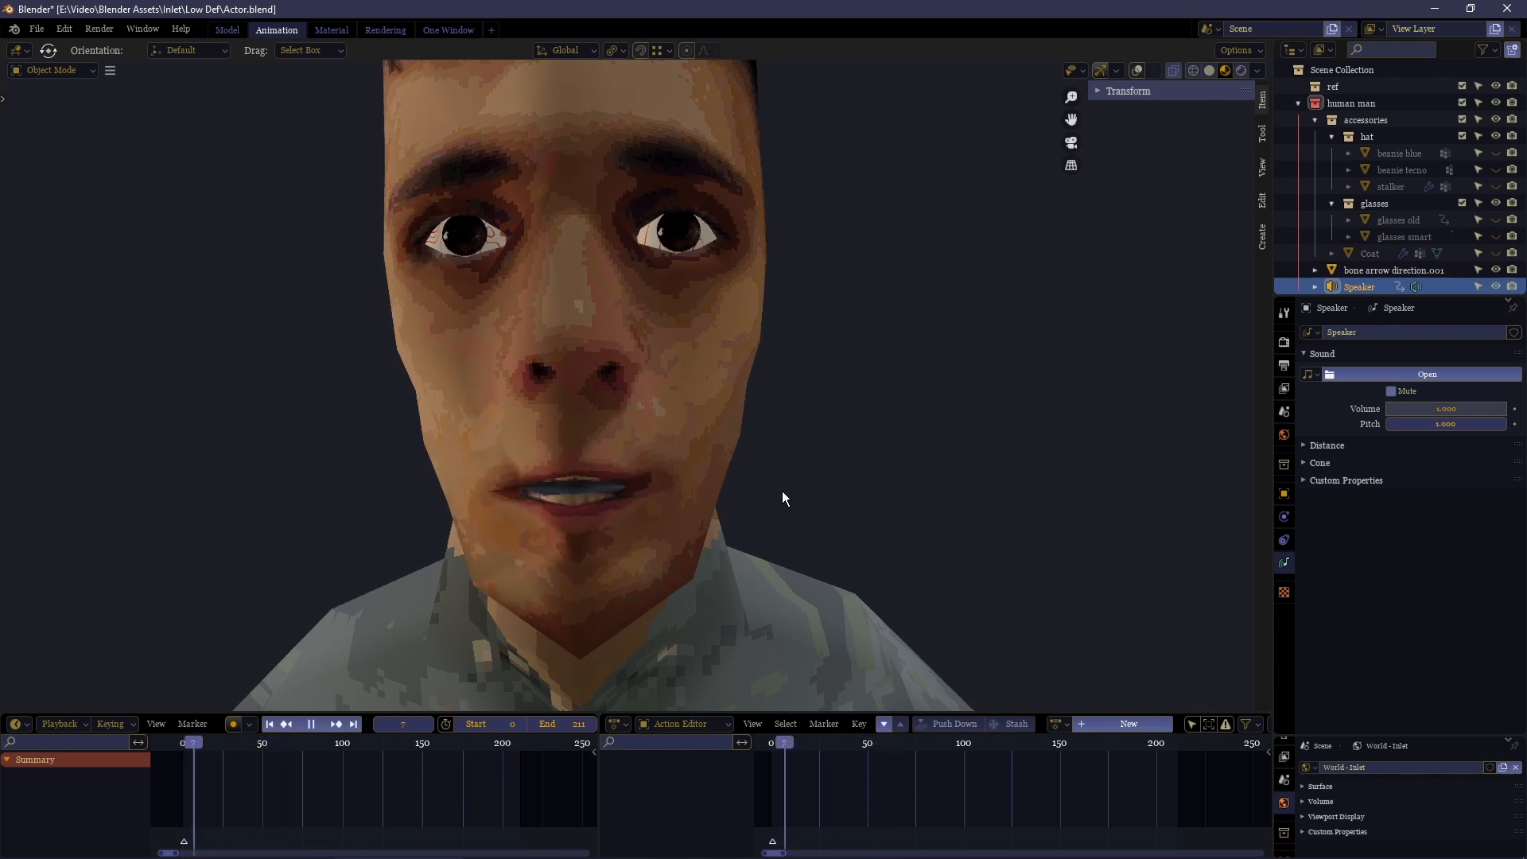
{"action": "key", "text": "shift+Left"}
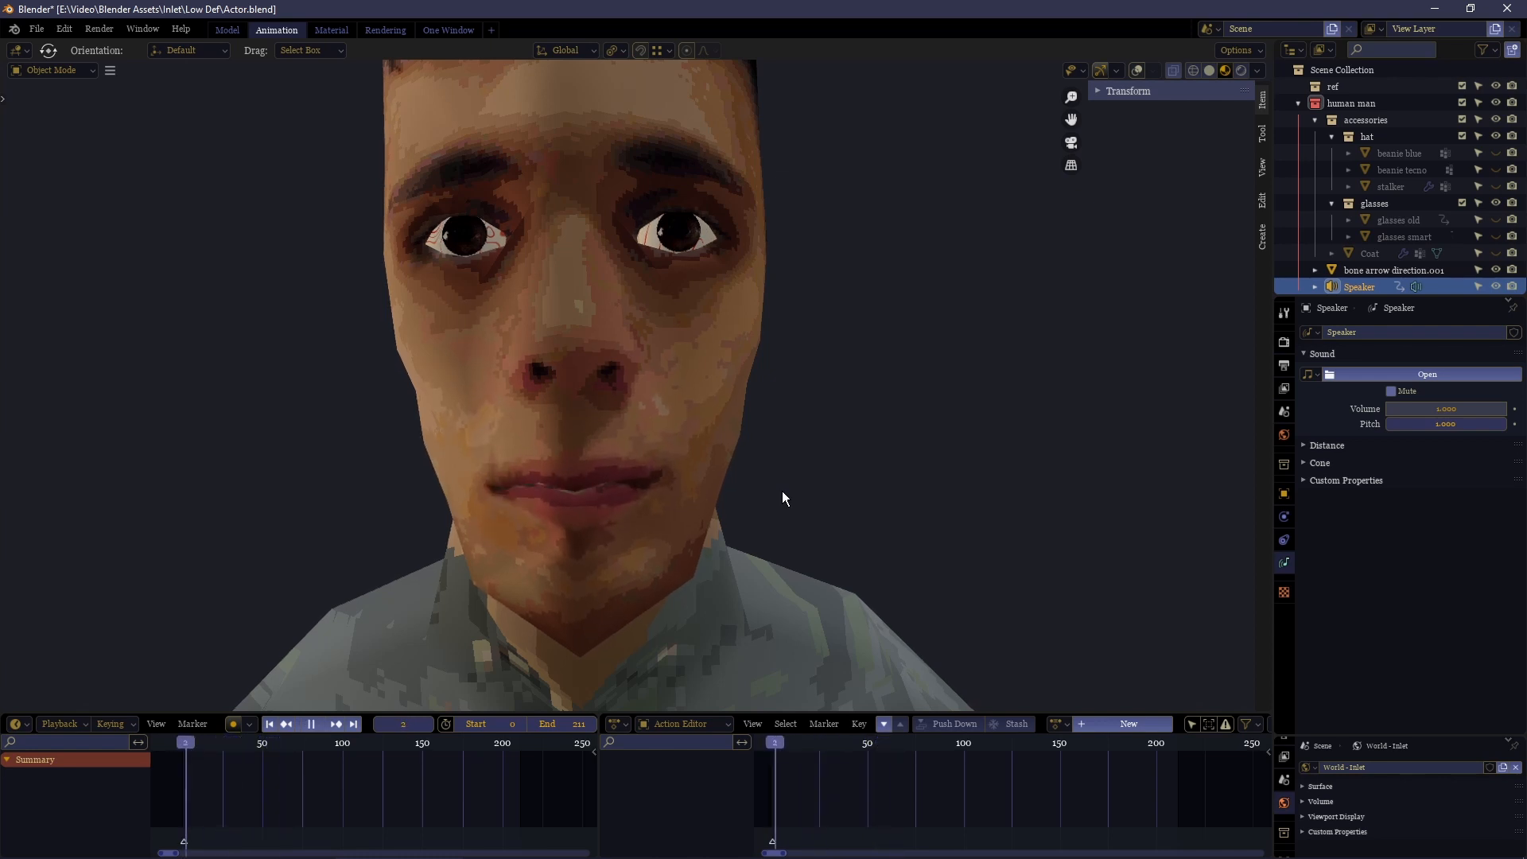
{"action": "key", "text": "shift+alt+z"}
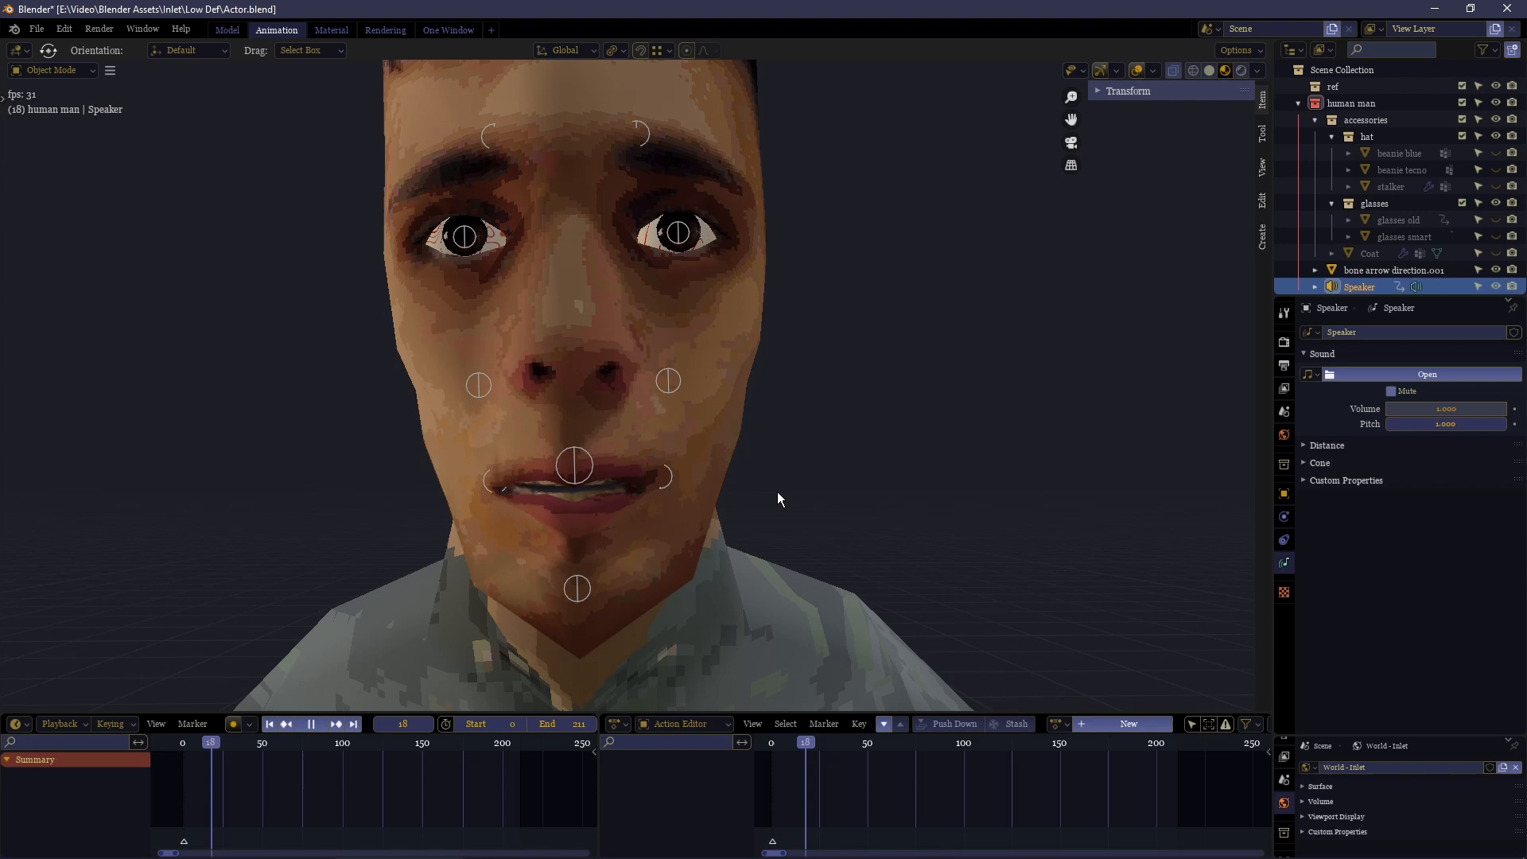
{"action": "key", "text": "space"}
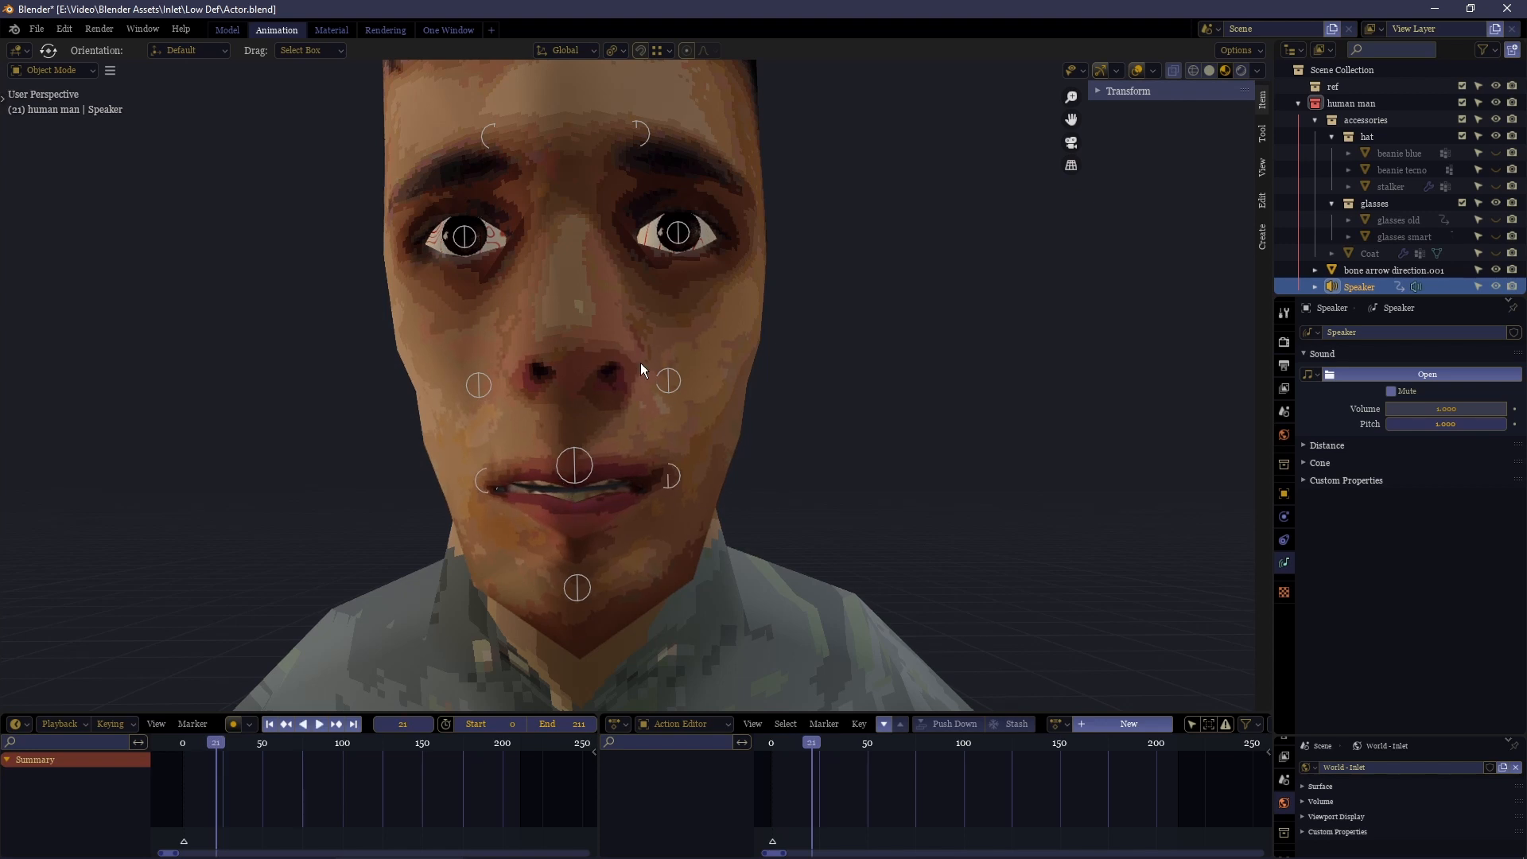
Select the Head mesh and return to the first frame
{"action": "left_click", "coordinate": [649, 371]}
{"action": "key", "text": "shift+Left"}
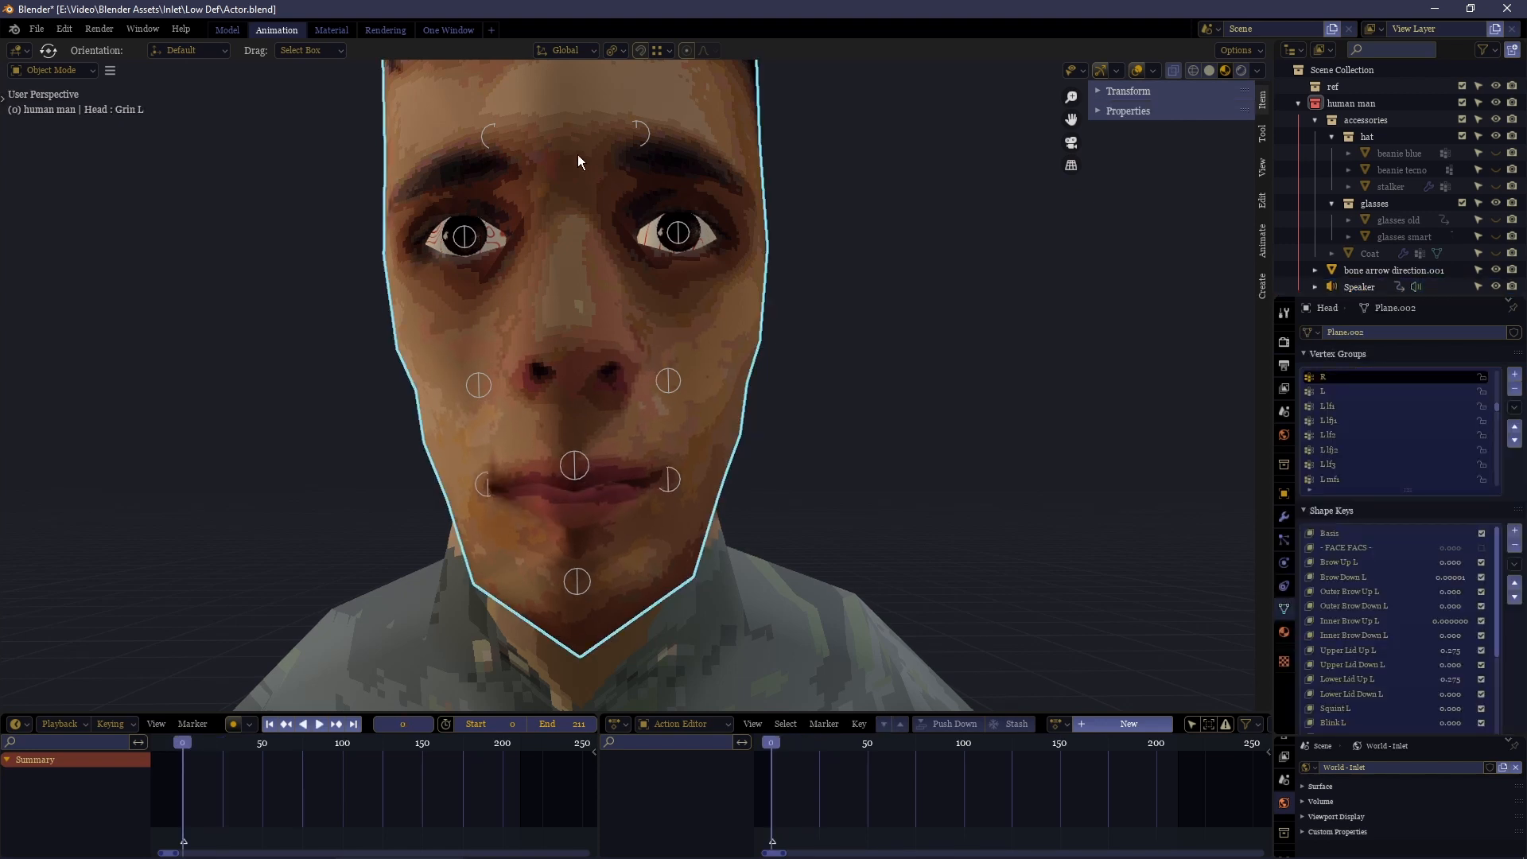
Select both FACS brow bones in Pose Mode and move them up, auto-keying the pose
{"action": "left_click", "coordinate": [484, 141]}
{"action": "key", "text": "ctrl+Tab"}
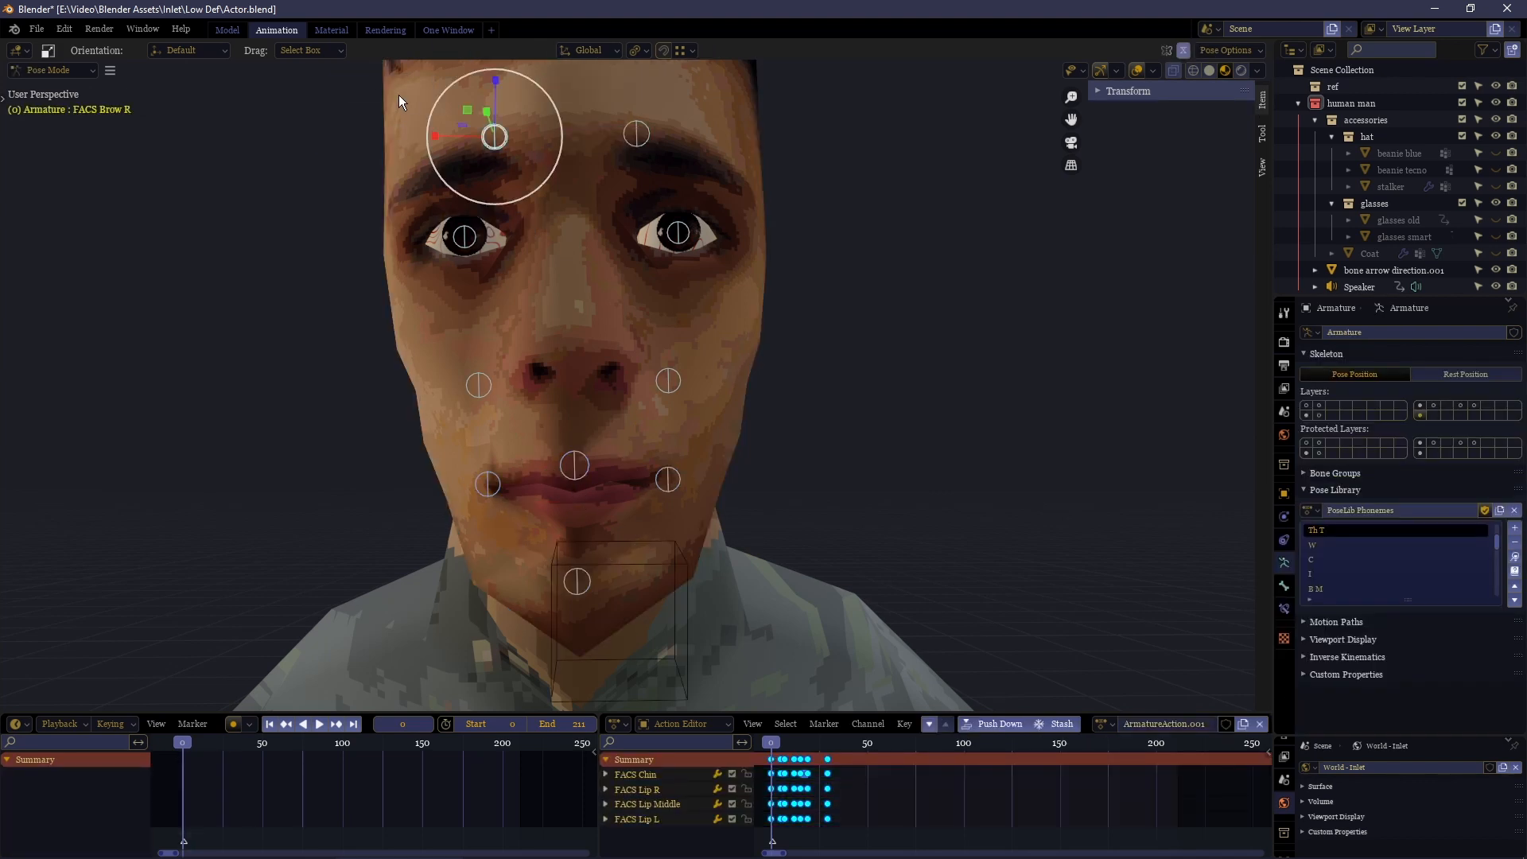
{"action": "mouse_move", "coordinate": [374, 88]}
{"action": "left_mouse_down"}
{"action": "mouse_move", "coordinate": [684, 166]}
{"action": "mouse_move", "coordinate": [646, 154]}
{"action": "left_mouse_up"}
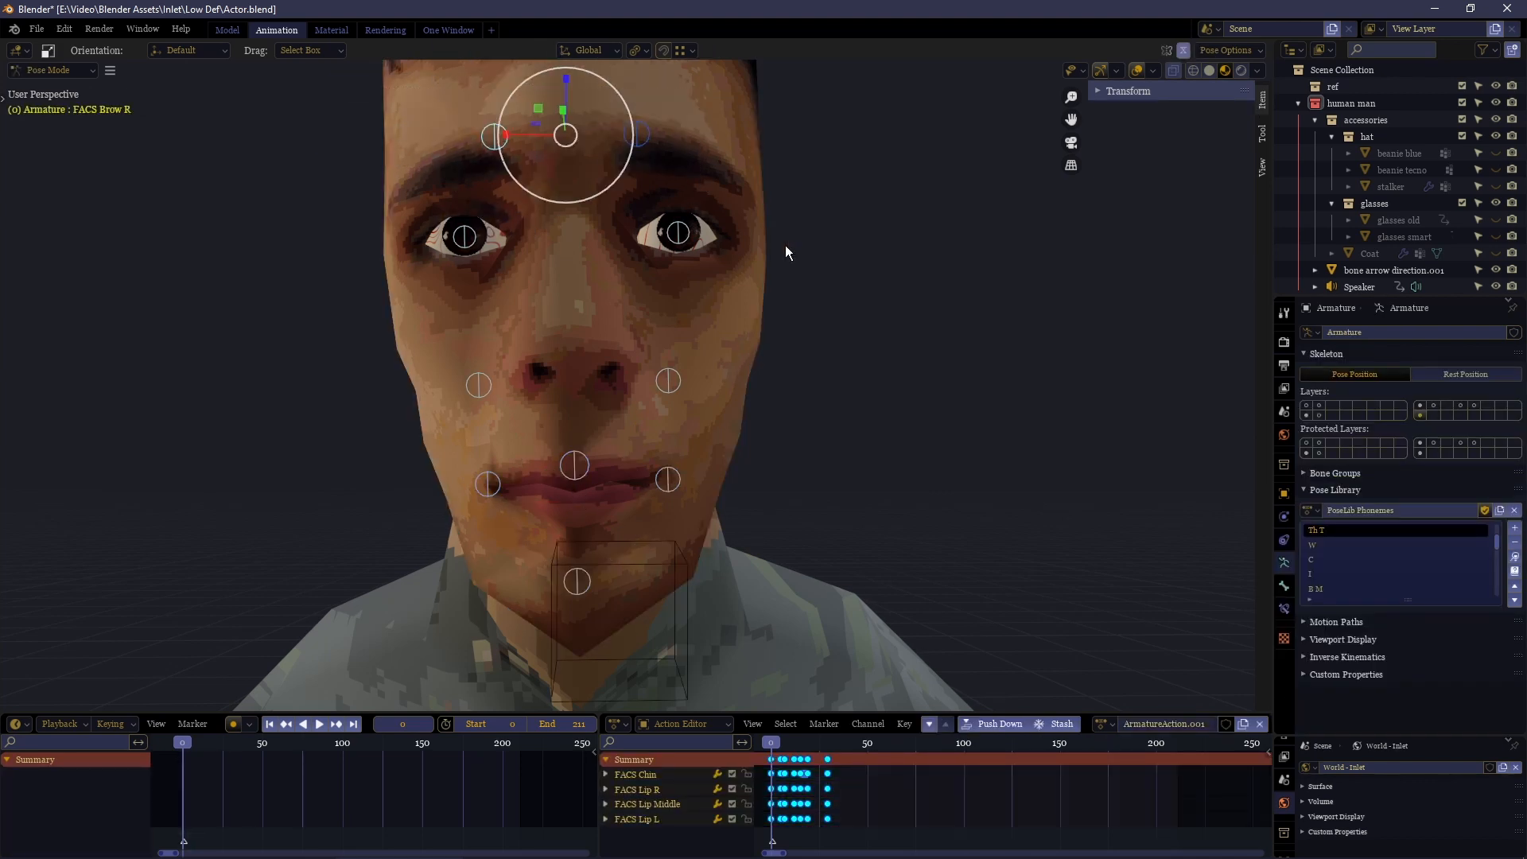
{"action": "key", "text": "g"}
{"action": "left_click", "coordinate": [784, 262]}
Play back, then raise the brows higher and key the new position
{"action": "key", "text": "space"}
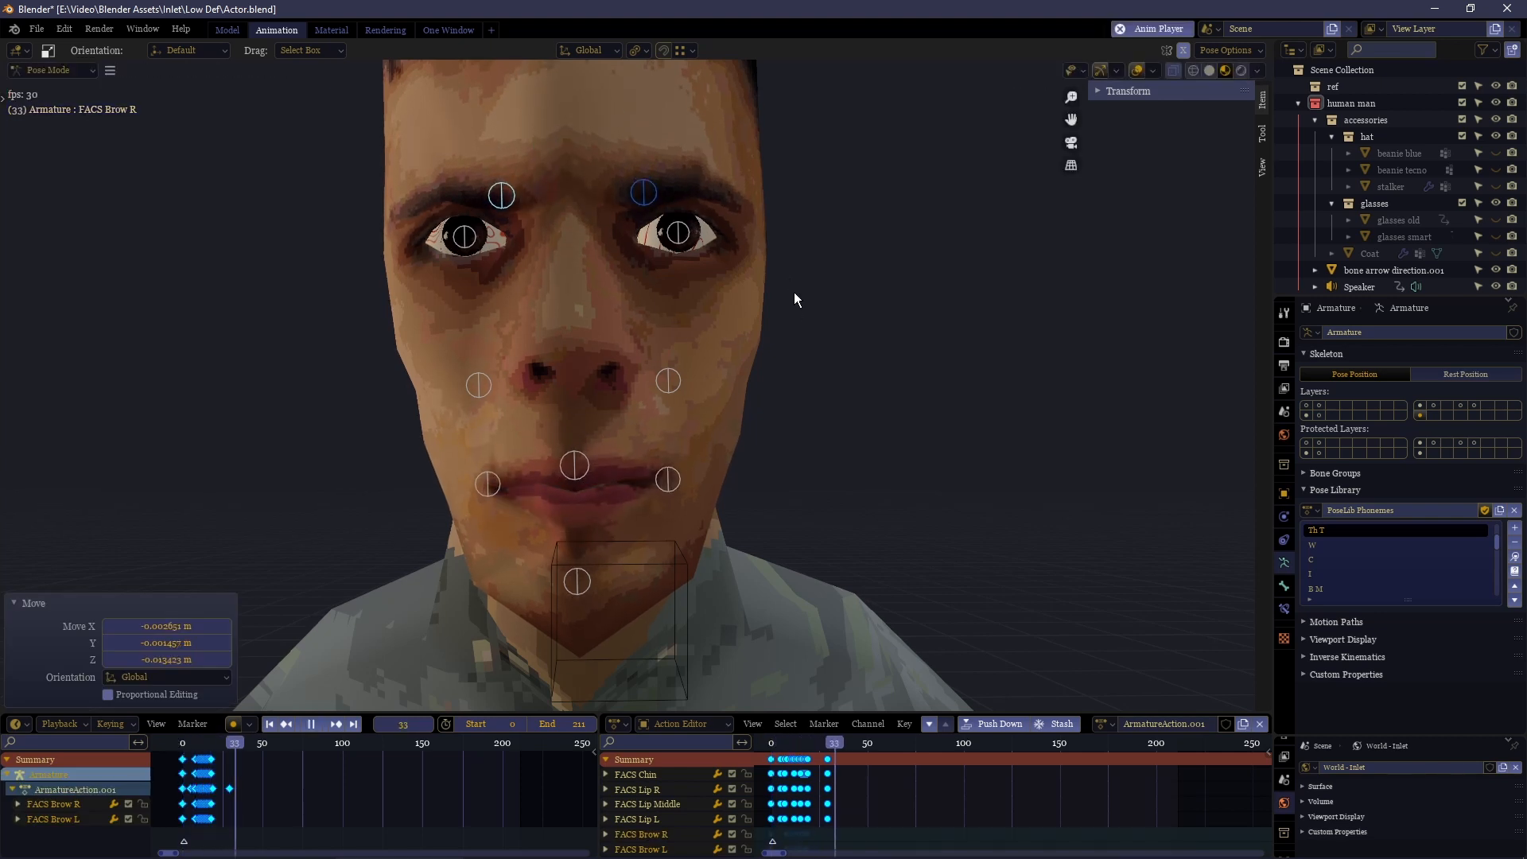
{"action": "key", "text": "space"}
{"action": "key", "text": "shift+Left"}
{"action": "key", "text": "space"}
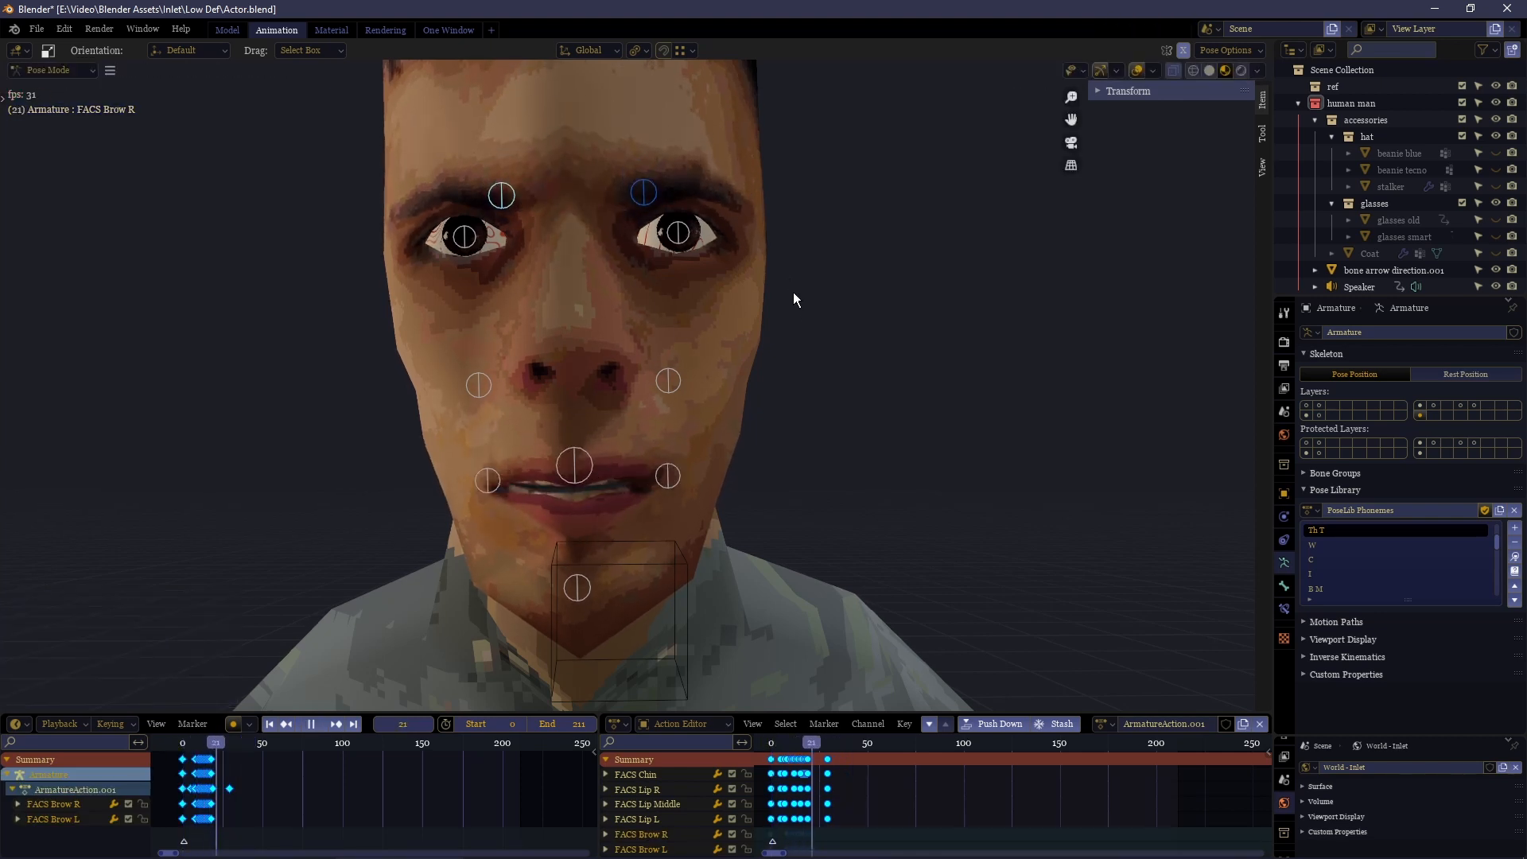
{"action": "key", "text": "space"}
{"action": "key", "text": "g"}
{"action": "left_click", "coordinate": [783, 223]}
Play the brow animation through frame 40 and orbit around the head
{"action": "key", "text": "shift+Left"}
{"action": "key", "text": "space"}
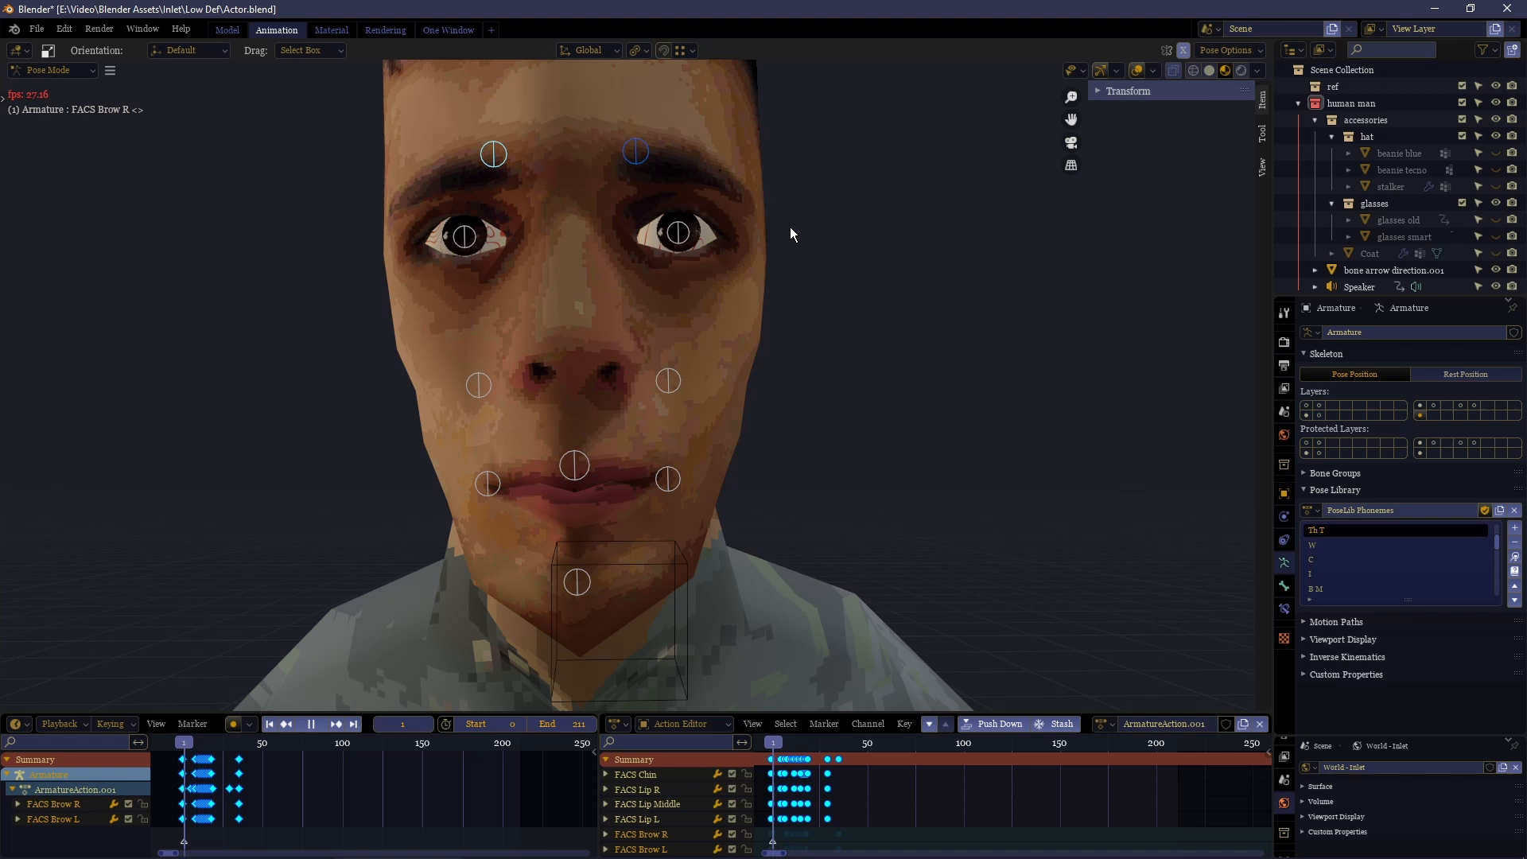
{"action": "key", "text": "space"}
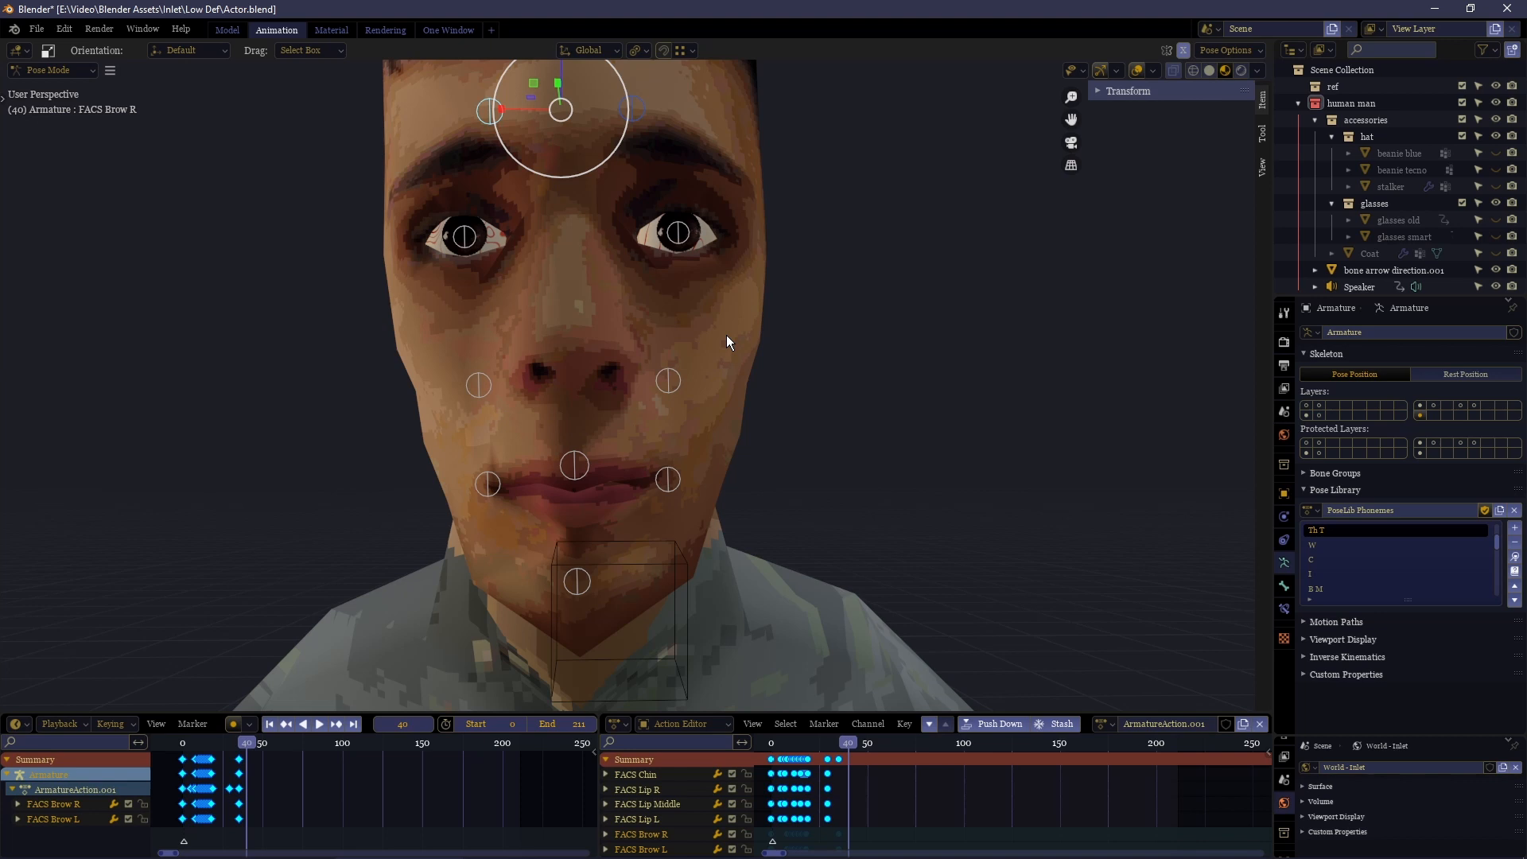
{"action": "mouse_move", "coordinate": [732, 316]}
{"action": "middle_mouse_down"}
{"action": "mouse_move", "coordinate": [586, 307]}
{"action": "mouse_move", "coordinate": [738, 324]}
{"action": "middle_mouse_up"}
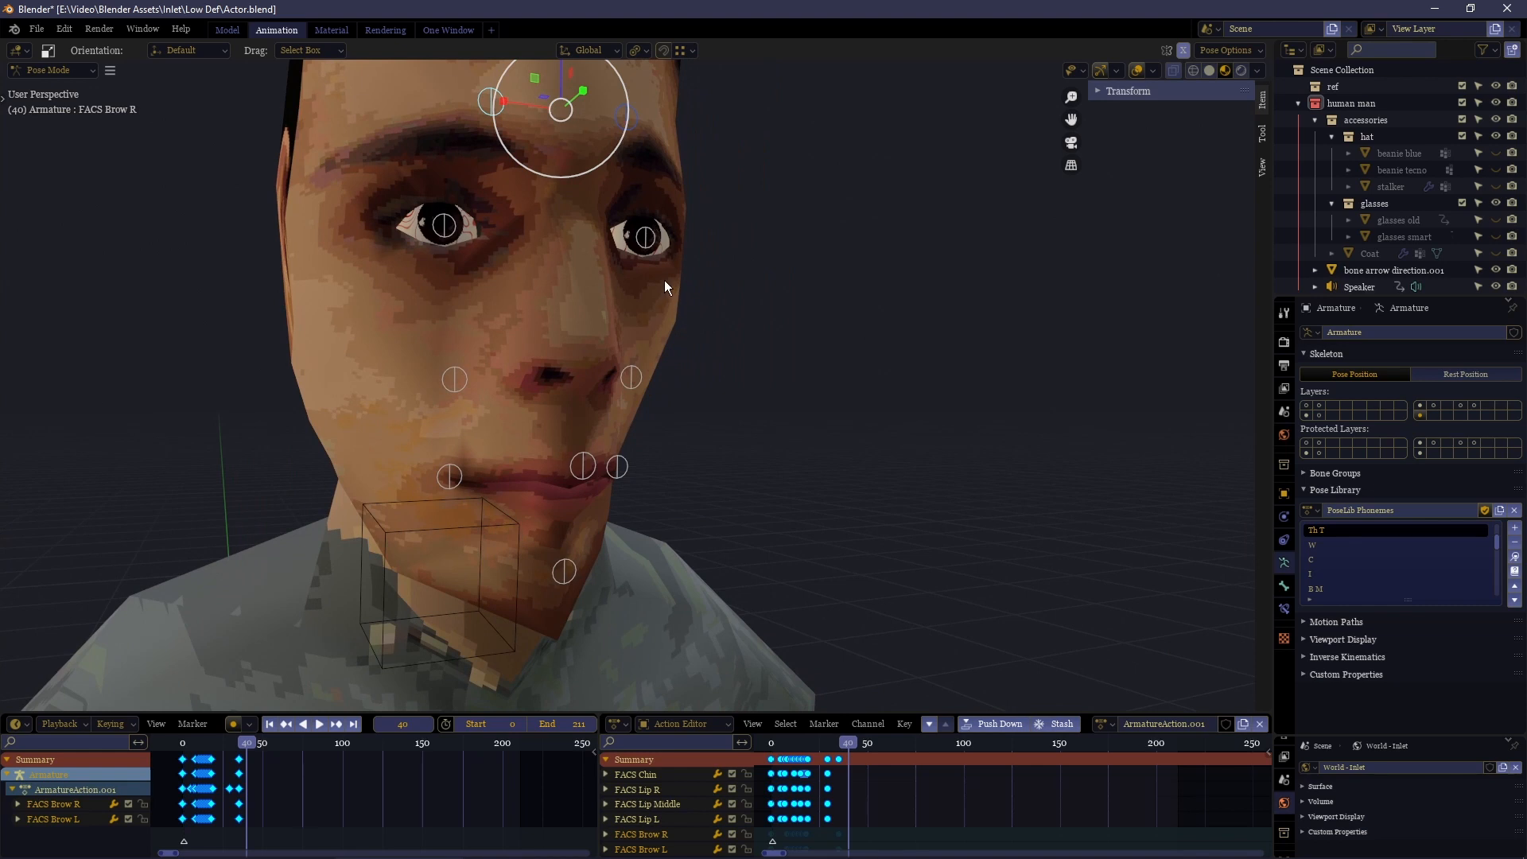